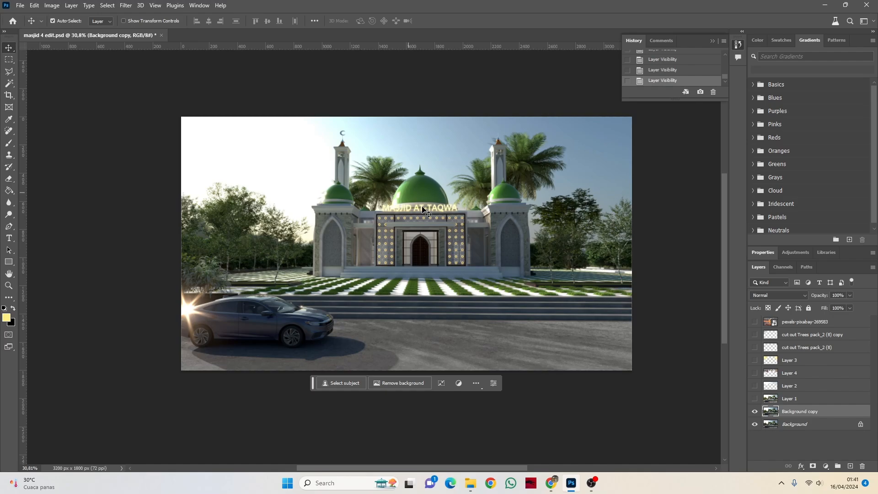
Step: Show the hidden layers from Layer 1 up to cut out Trees pack_2 (8) copy to preview the finished edit
scroll(439, 235, "up", 1)
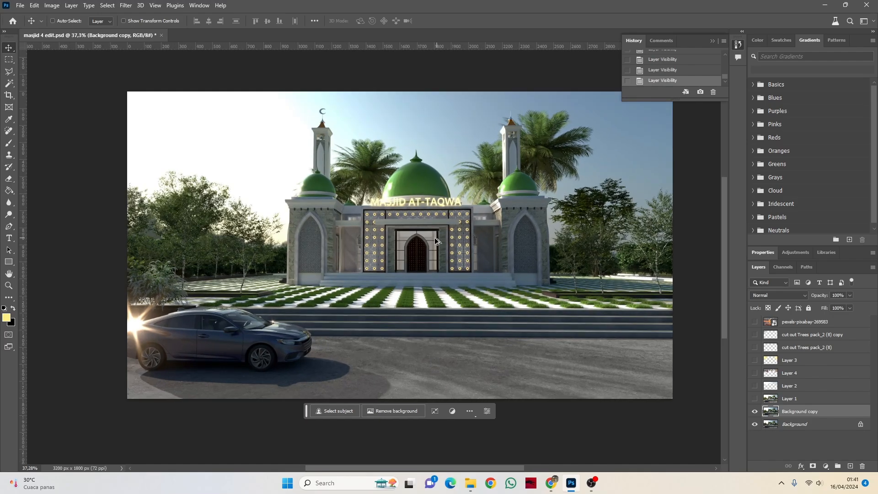
scroll(377, 228, "up", 1)
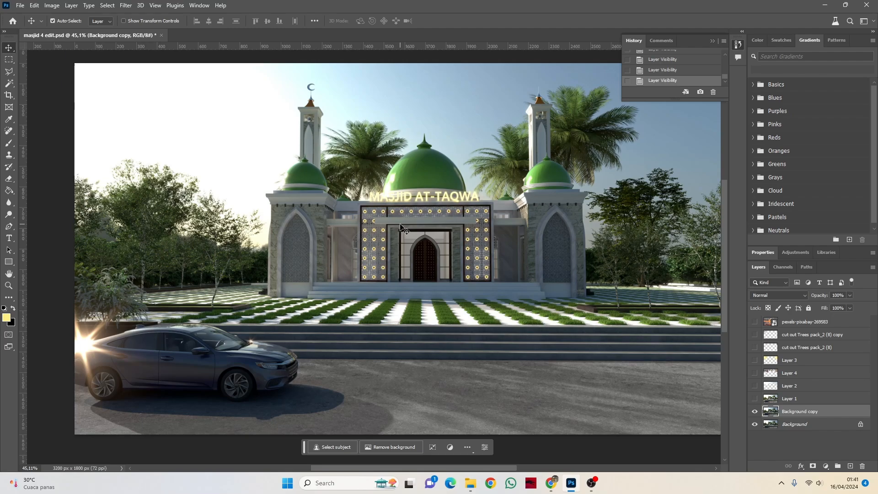
scroll(401, 227, "down", 2)
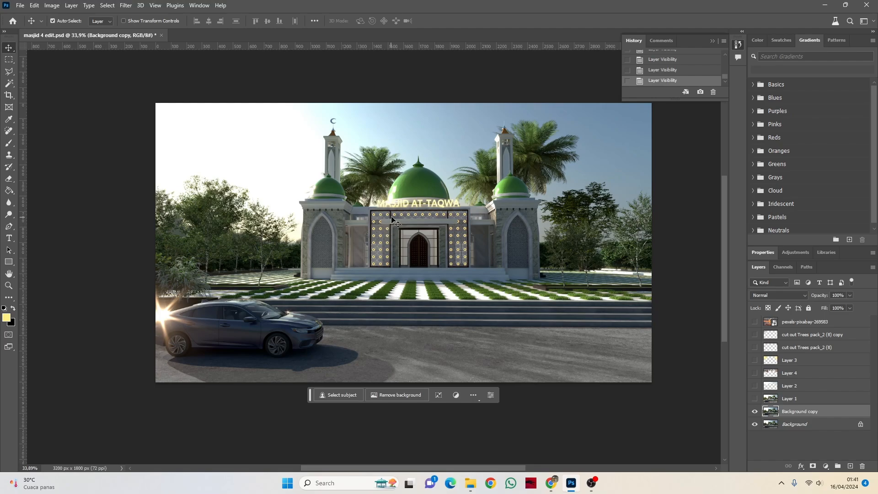
left_click(755, 398)
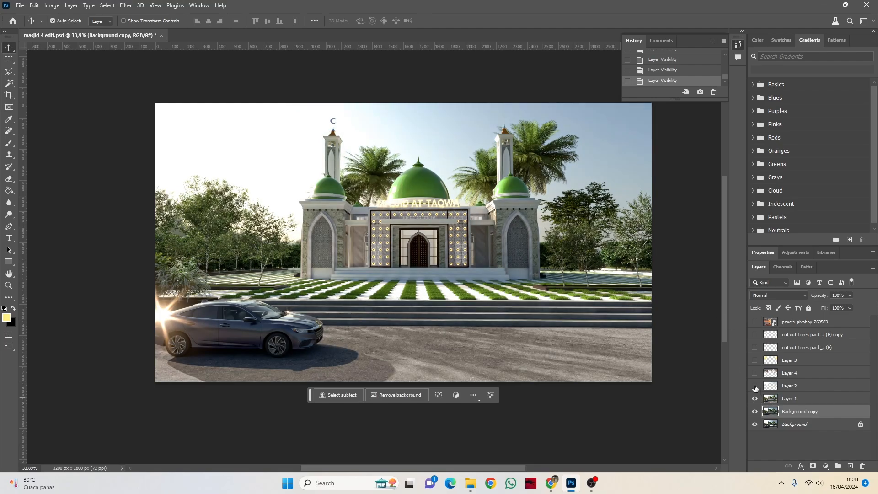
left_click(755, 386)
left_click(755, 373)
left_click(755, 359)
left_click(755, 347)
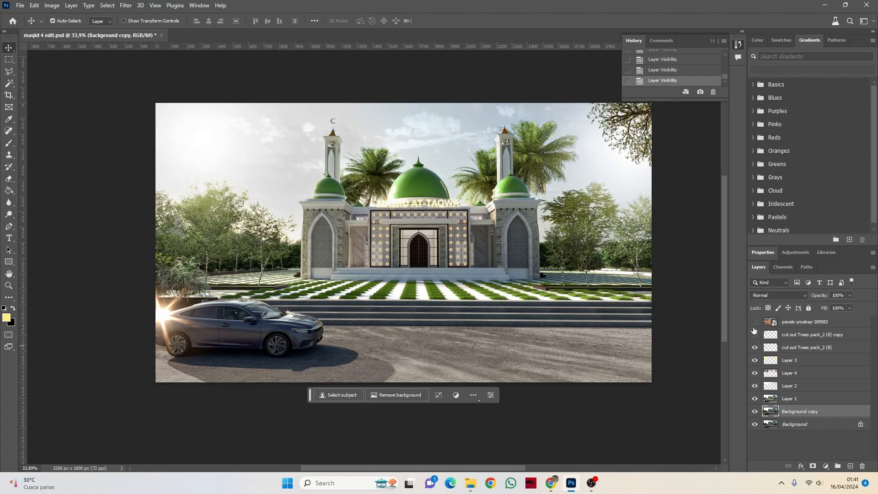
left_click(754, 335)
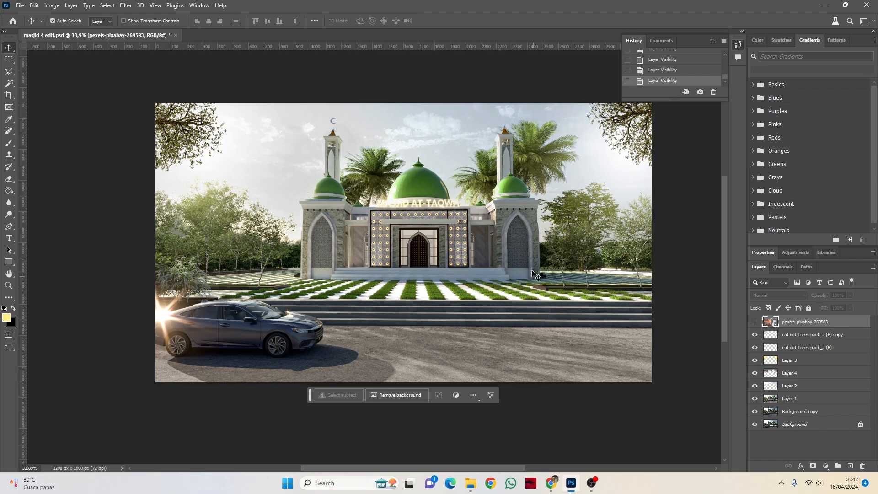
Step: Inspect the edited mosque image, and hide all layers from cut out Trees pack_2 (8) copy down to Layer 1
scroll(412, 217, "up", 5)
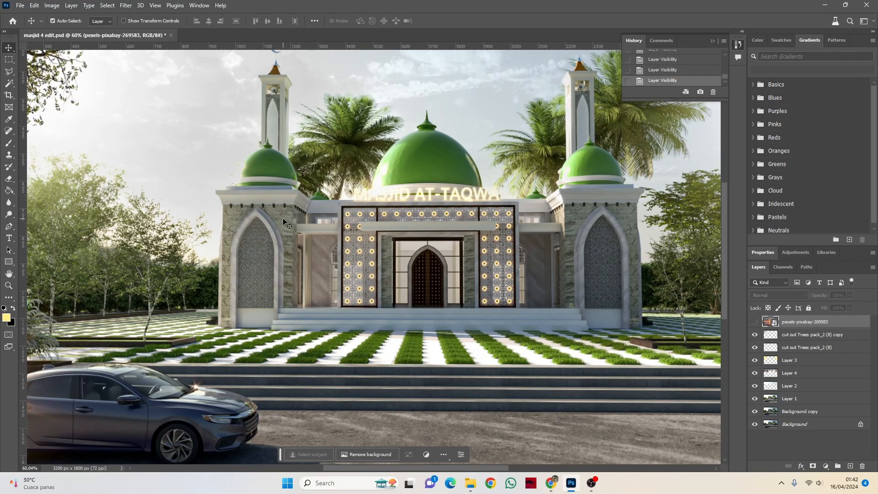
scroll(451, 240, "down", 2)
scroll(465, 218, "down", 1)
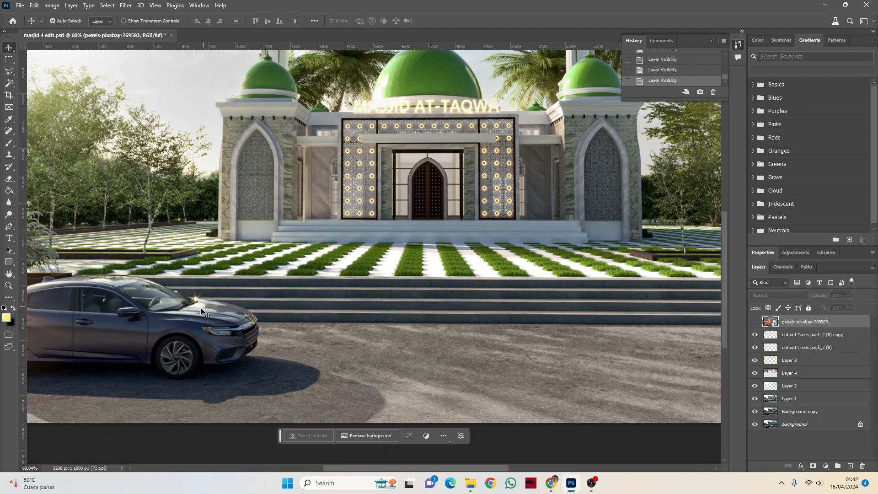
scroll(458, 201, "up", 2)
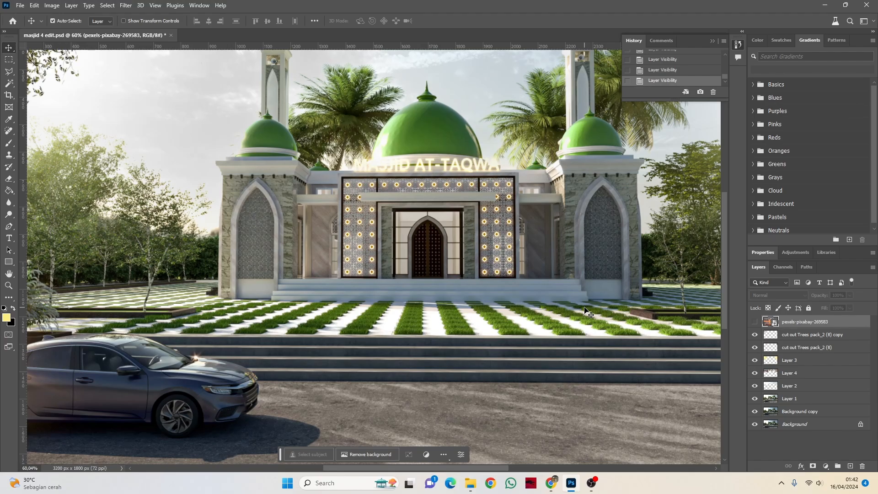
scroll(490, 267, "down", 4)
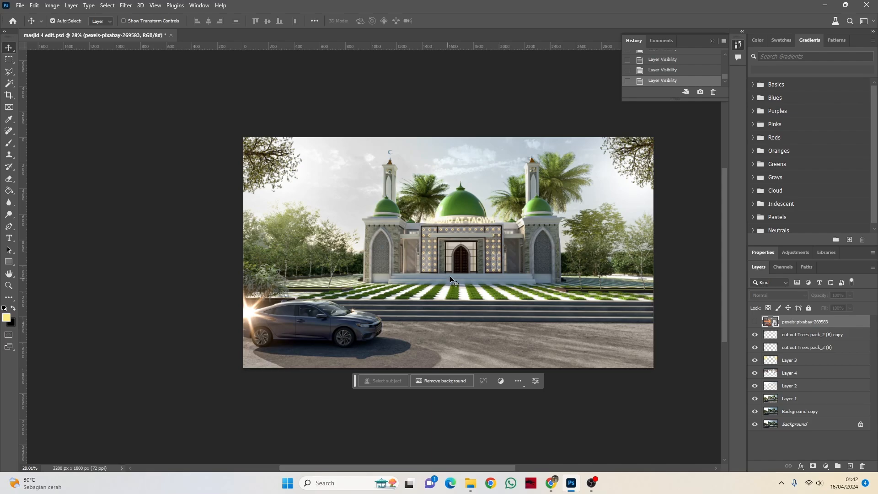
scroll(521, 238, "up", 3)
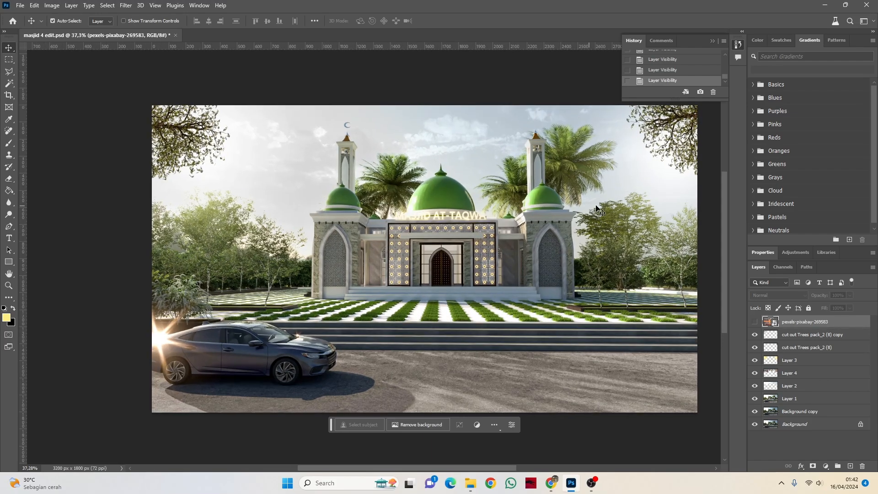
key("ctrl")
left_click(755, 334)
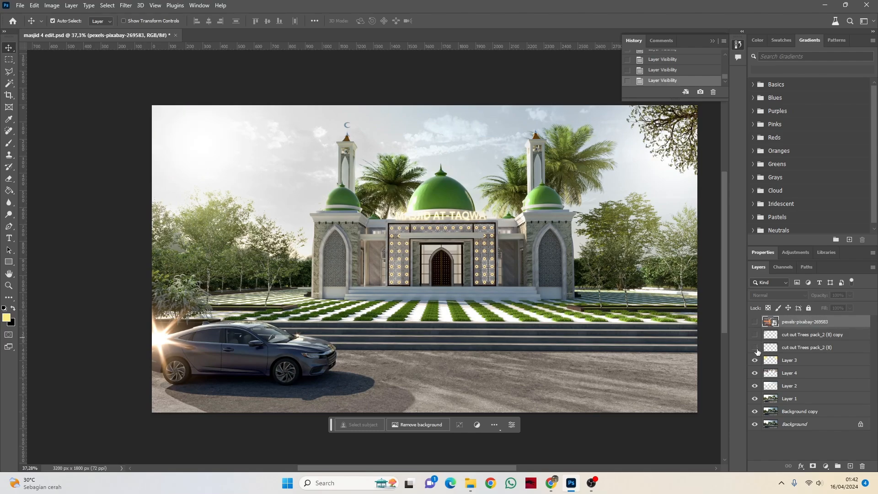
left_click(755, 348)
left_click(755, 360)
left_click(754, 373)
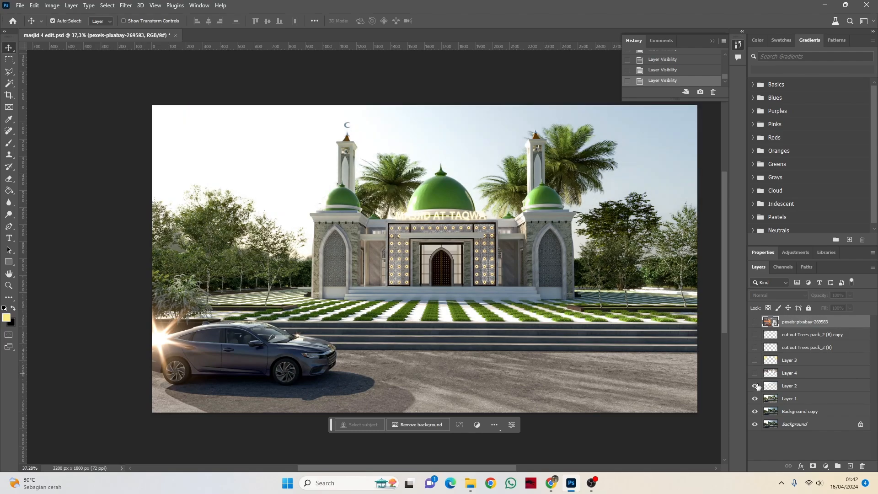
left_click(754, 386)
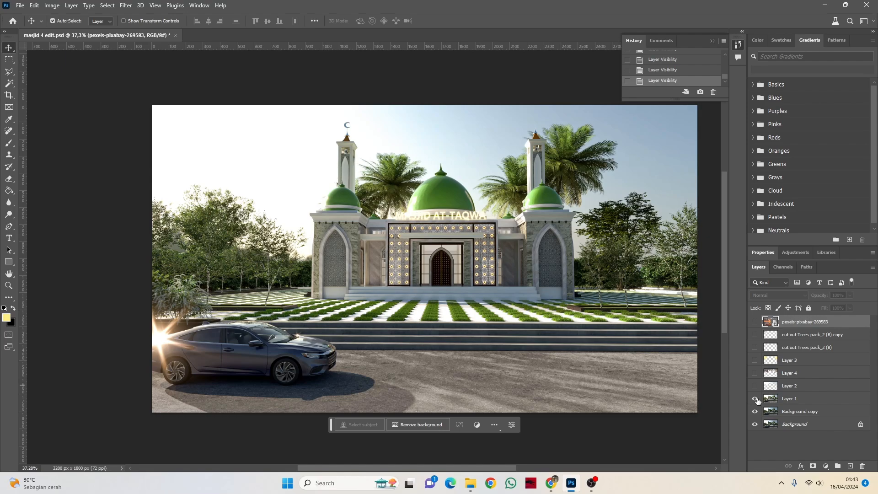
left_click(755, 399)
Step: Copy the Background copy layer into a new 3200 x 1800 pixel document at 72 pixels per inch
left_click(794, 414)
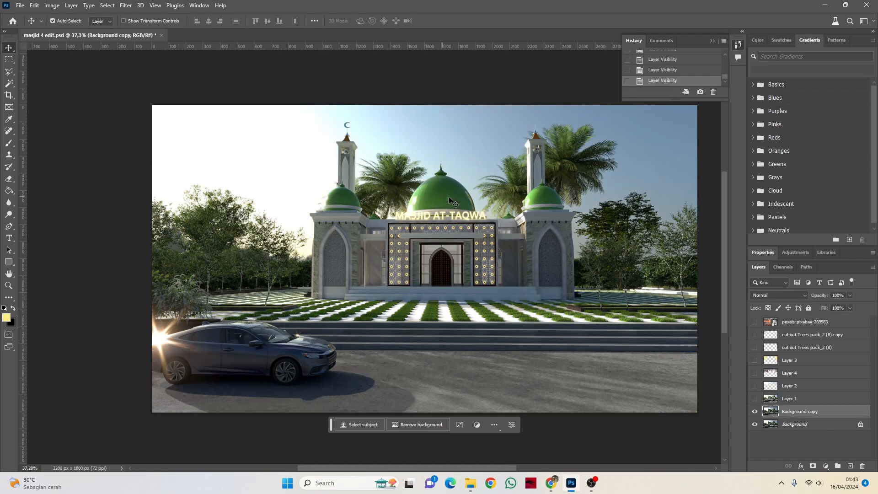
left_click(448, 198)
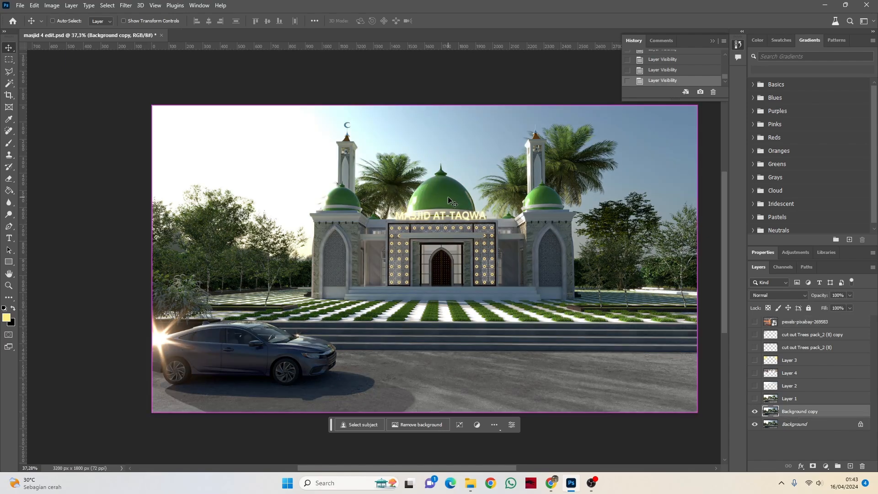
left_click(35, 6)
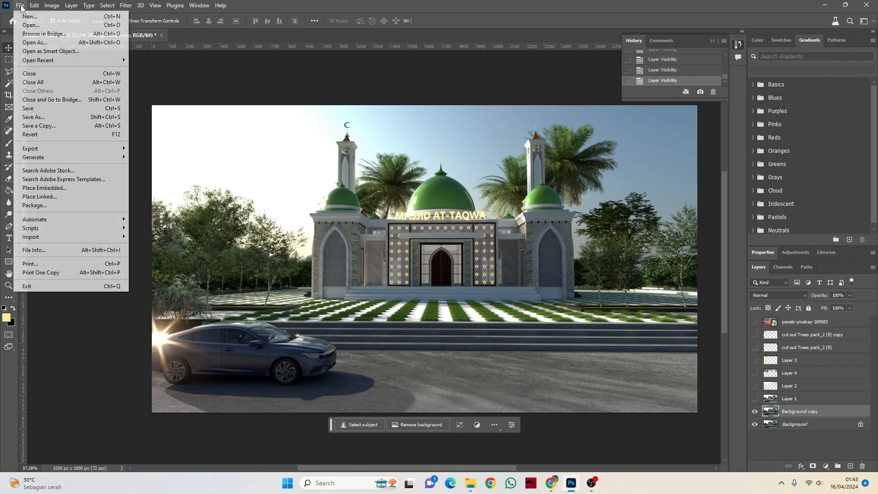
left_click(40, 16)
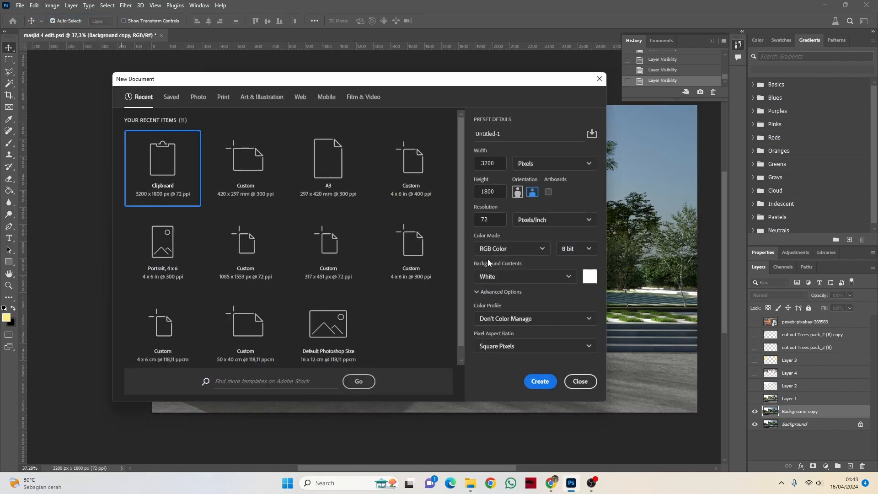
left_click(548, 377)
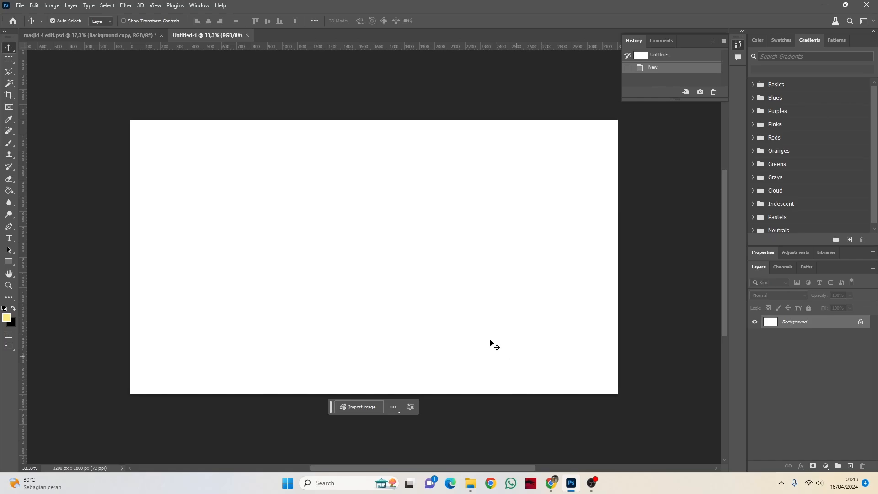
key("ctrl+v")
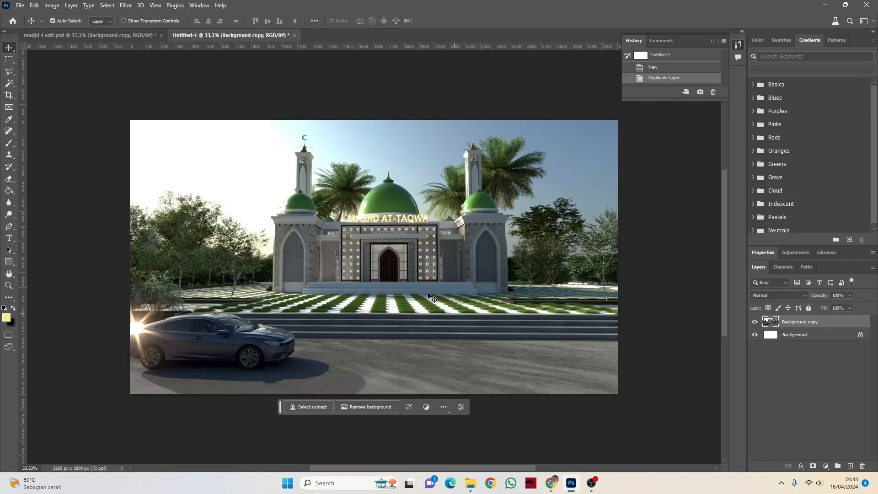
Step: Start the Camera Raw Filter on the pasted mosque layer and set Exposure to +0.65
scroll(258, 184, "up", 3)
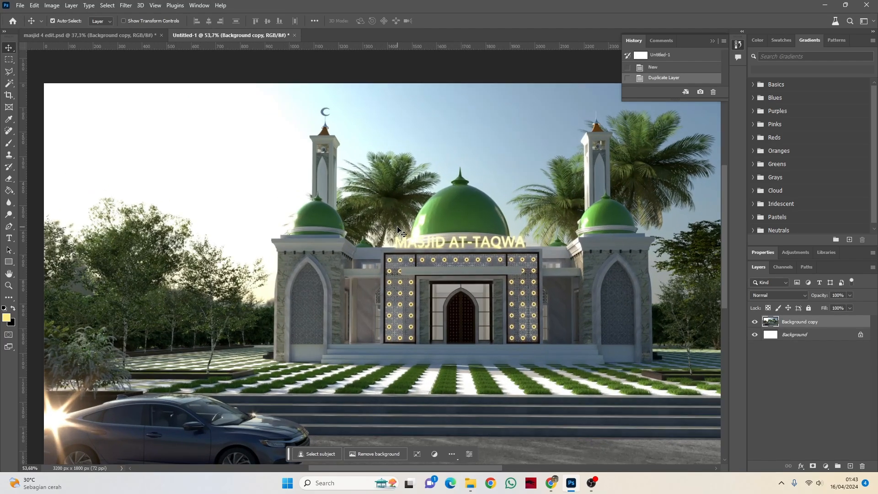
scroll(398, 229, "down", 1)
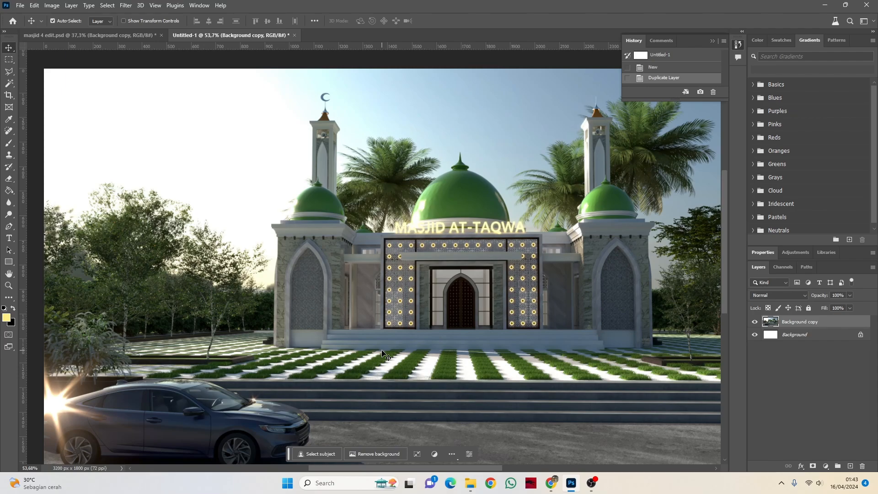
key("ctrl")
key("ctrl+shift+a")
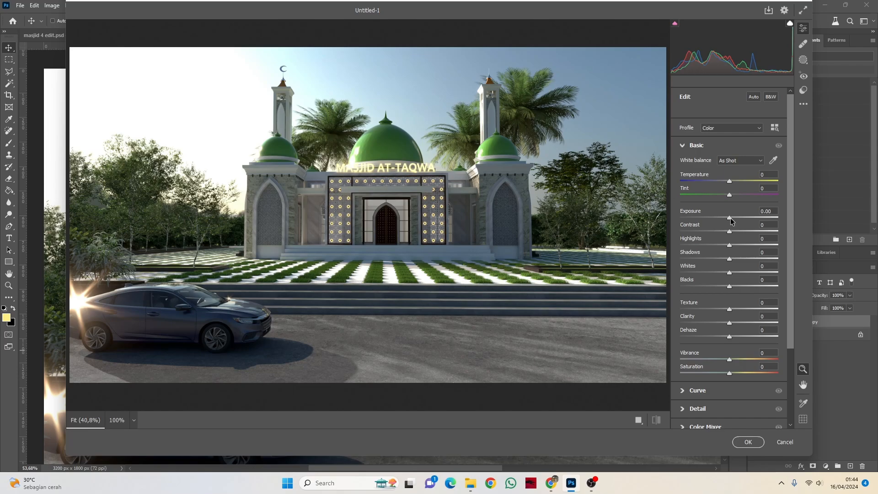
left_click_drag(731, 219, 736, 221)
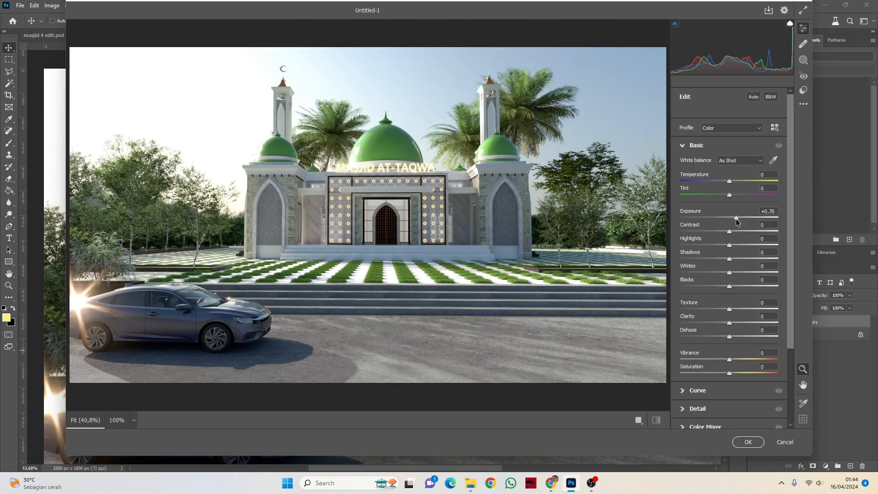
left_click_drag(736, 222, 736, 223)
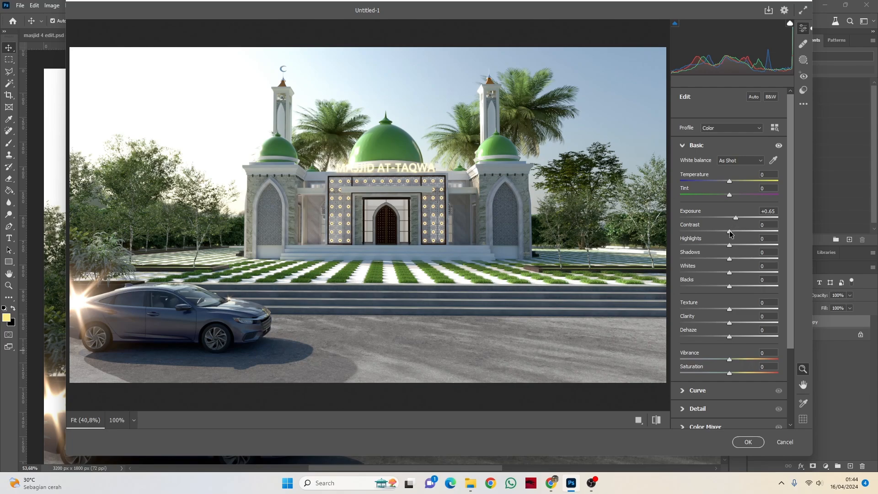
Step: Set Contrast to +9, Highlights to +9, Shadows to +8, Whites to +11 and Blacks to +8
left_click_drag(730, 234, 736, 260)
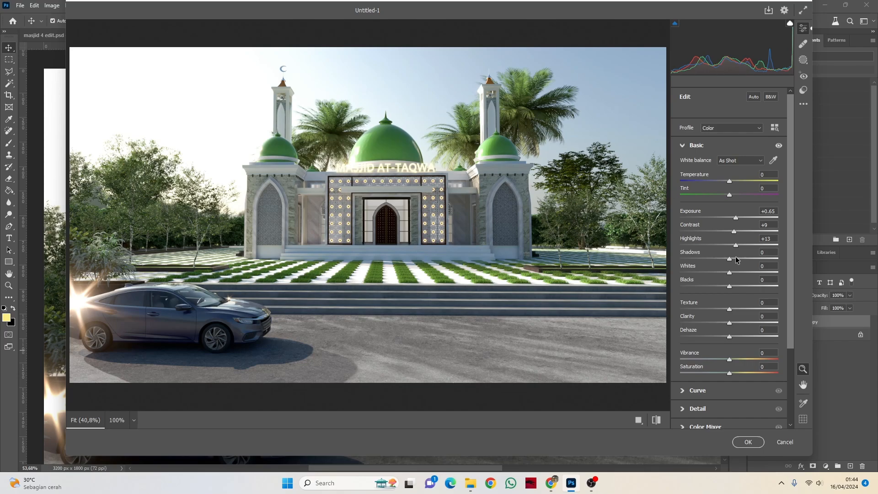
mouse_move(736, 260)
left_mouse_down()
mouse_move(730, 270)
mouse_move(741, 276)
left_mouse_up()
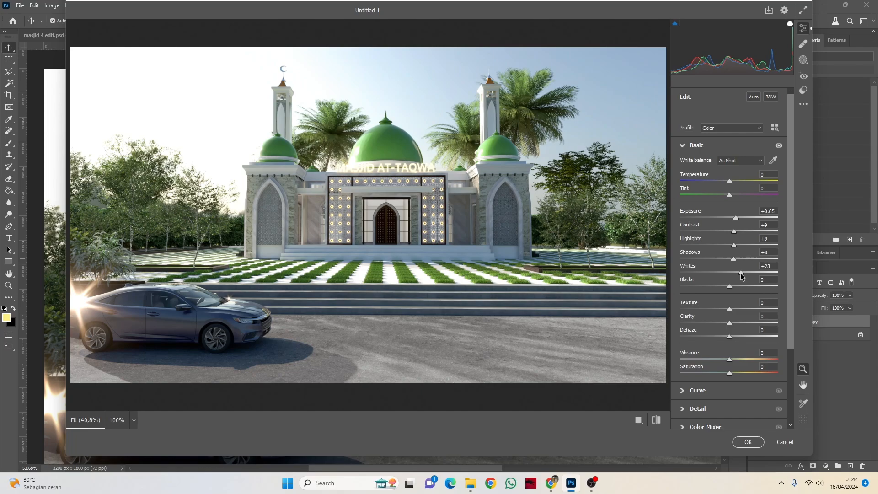
mouse_move(741, 276)
left_mouse_down()
mouse_move(713, 277)
mouse_move(735, 282)
left_mouse_up()
mouse_move(731, 287)
left_mouse_down()
mouse_move(711, 287)
mouse_move(753, 289)
mouse_move(733, 290)
left_mouse_up()
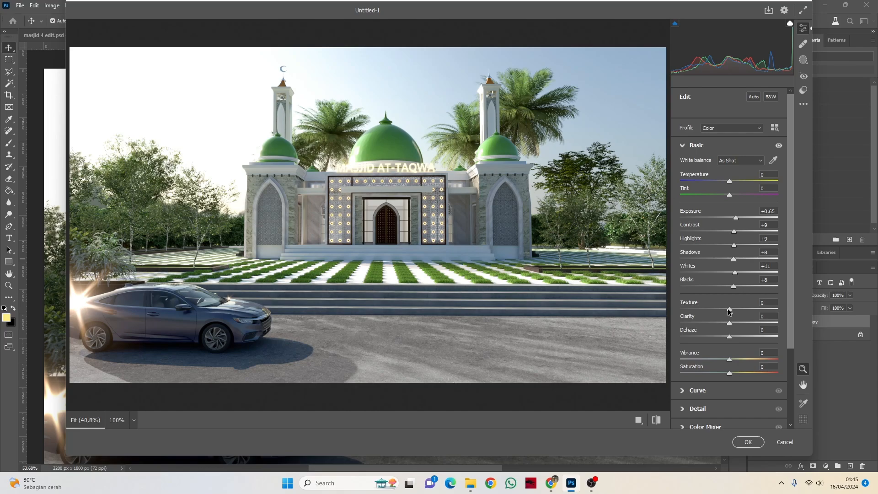
Step: Set Texture to +8, Clarity to +12 and Dehaze to +17, and apply the Camera Raw Filter
left_click_drag(729, 310, 746, 311)
left_click_drag(747, 311, 691, 311)
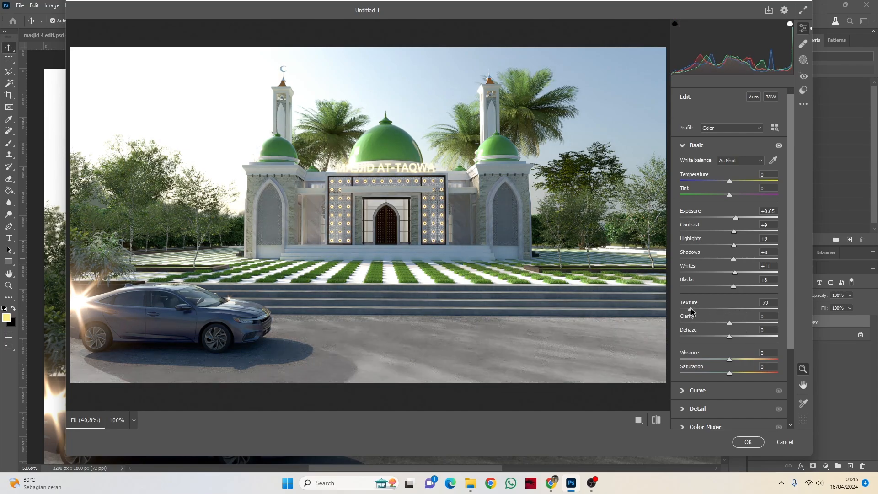
left_click_drag(712, 311, 734, 317)
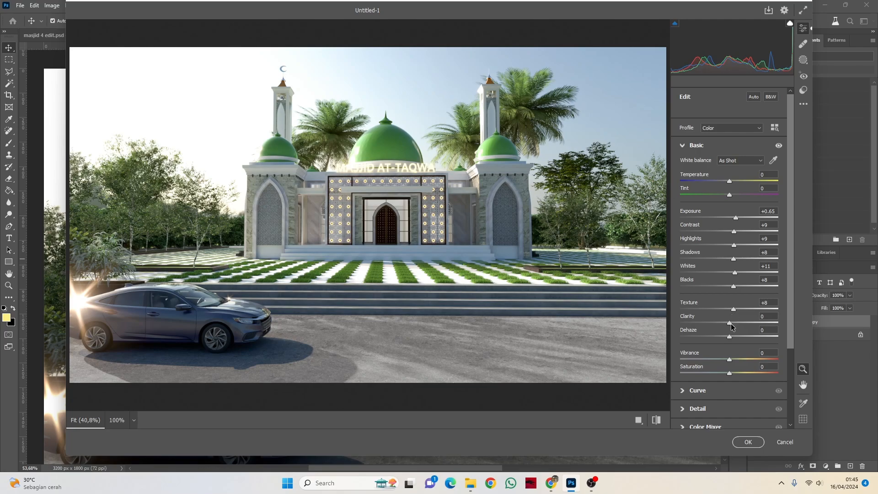
mouse_move(730, 325)
left_mouse_down()
mouse_move(750, 326)
mouse_move(737, 327)
left_mouse_up()
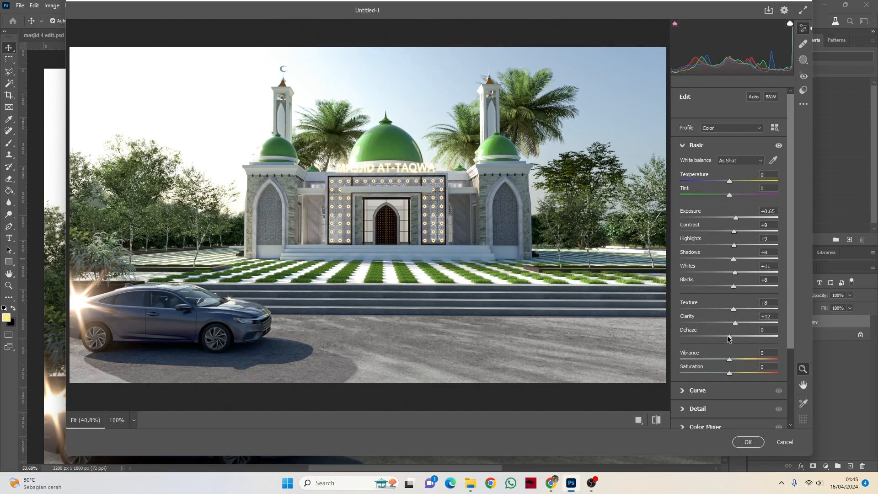
mouse_move(728, 338)
left_mouse_down()
mouse_move(738, 339)
mouse_move(719, 341)
mouse_move(736, 344)
left_mouse_up()
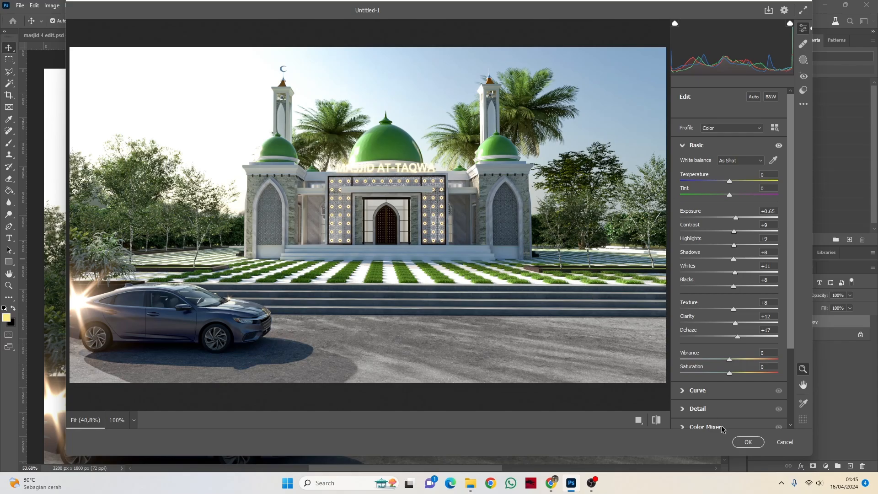
left_click(748, 442)
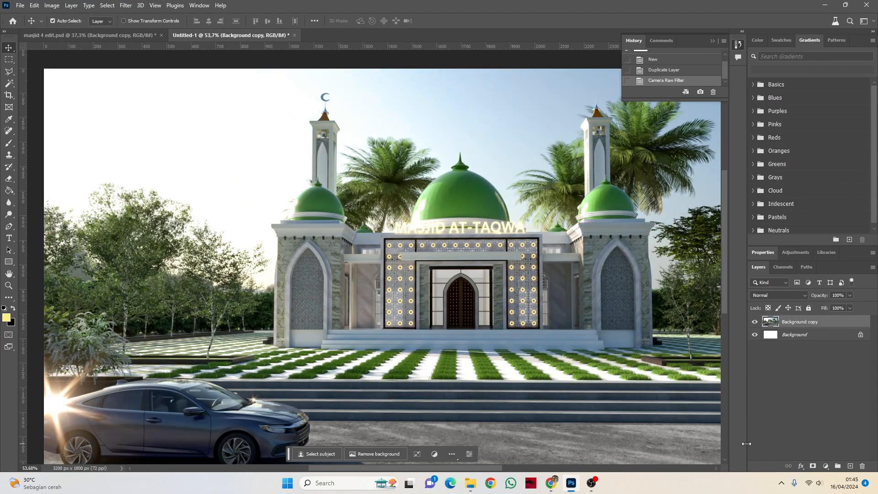
Step: Duplicate the unedited mosque layer from masjid 4 edit.psd into this document, directly above the white Background layer
scroll(388, 205, "down", 6)
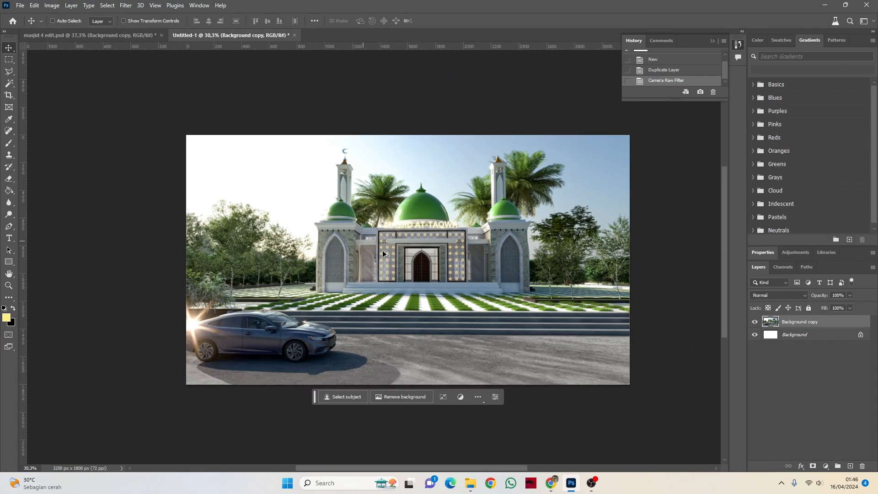
scroll(450, 278, "up", 1)
scroll(526, 298, "up", 2)
left_click(806, 335)
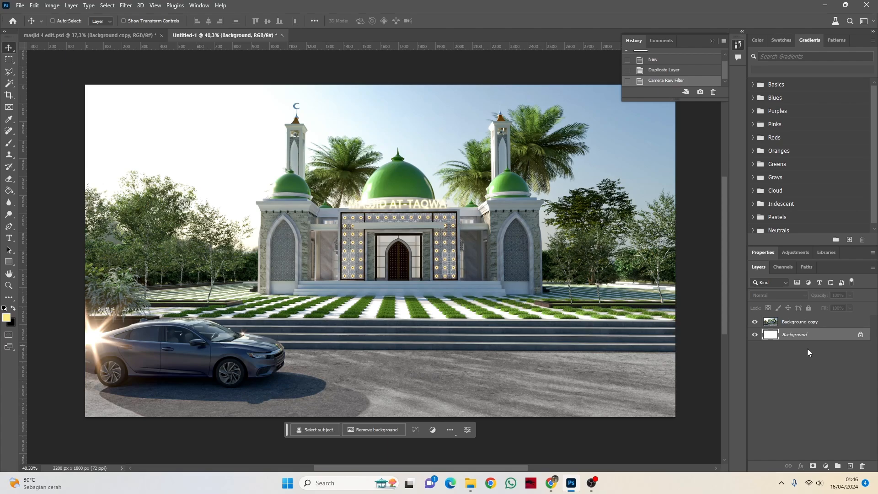
key("ctrl+j")
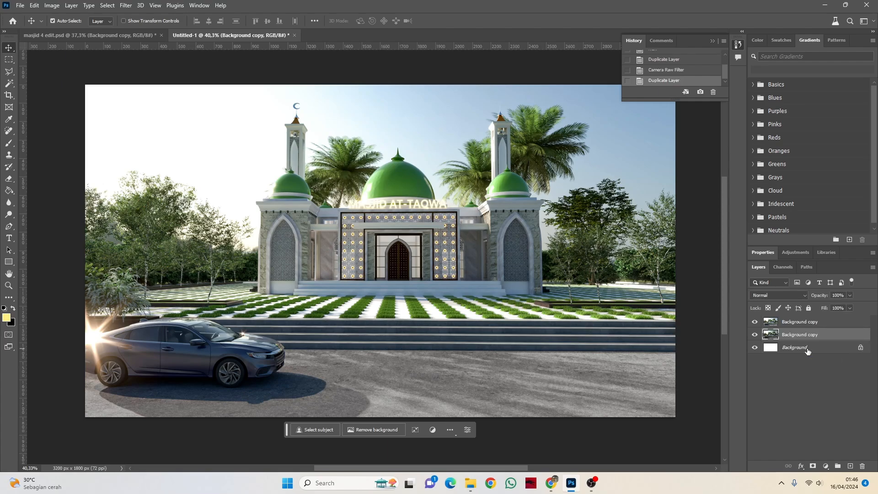
Step: Compare the mosque before and after Camera Raw by toggling the filtered layer's visibility, and select that layer
left_click(755, 323)
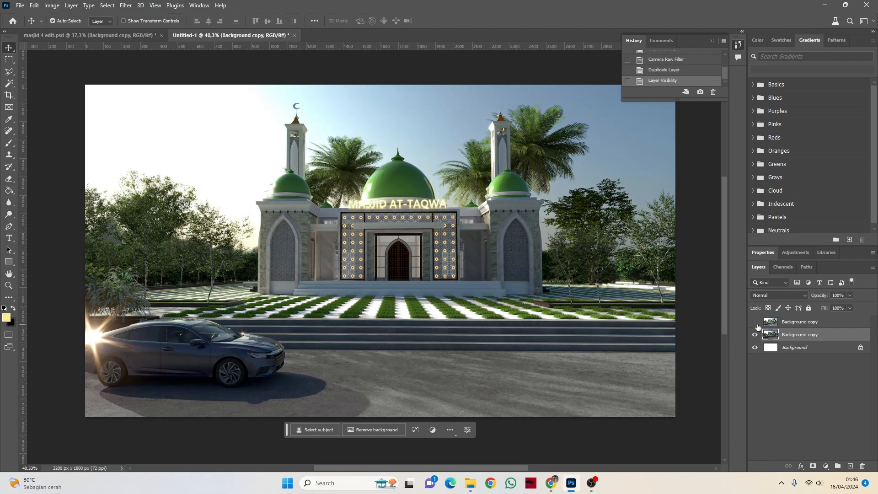
left_click(755, 322)
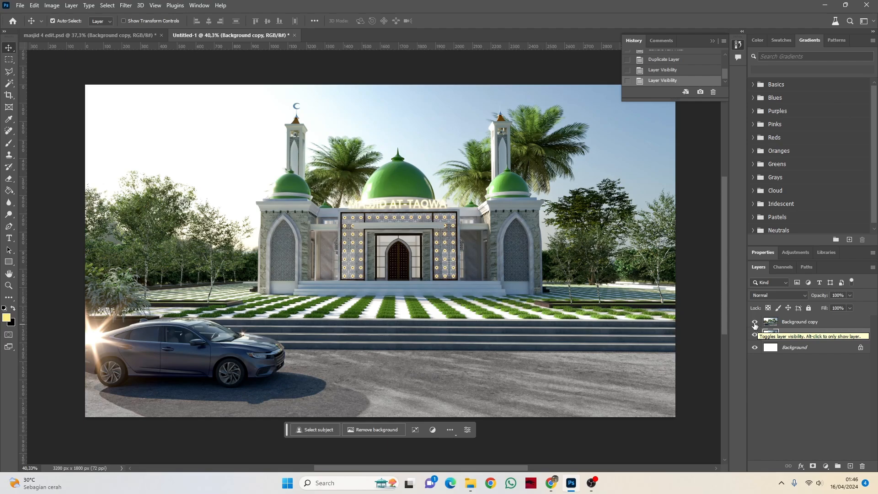
left_click(755, 323)
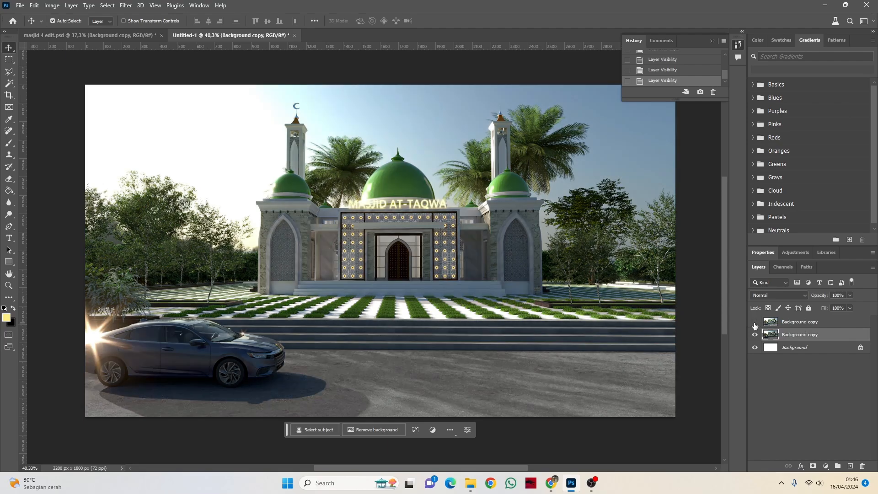
left_click(755, 323)
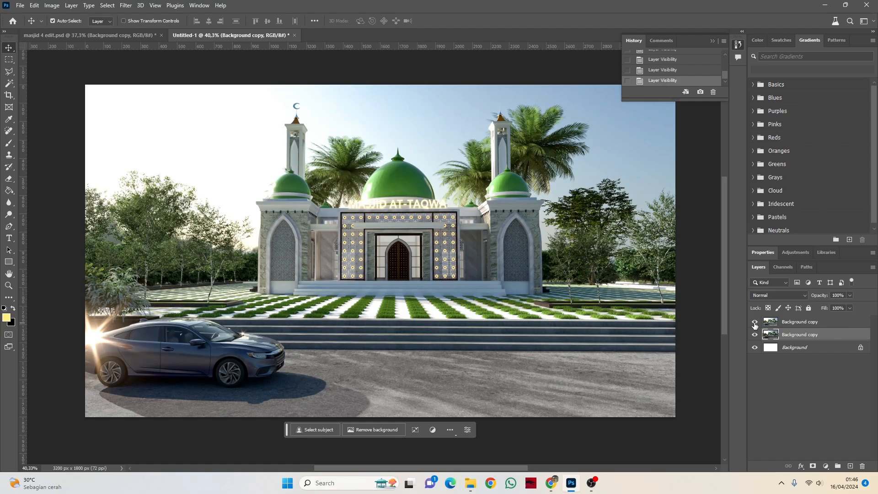
left_click(800, 322)
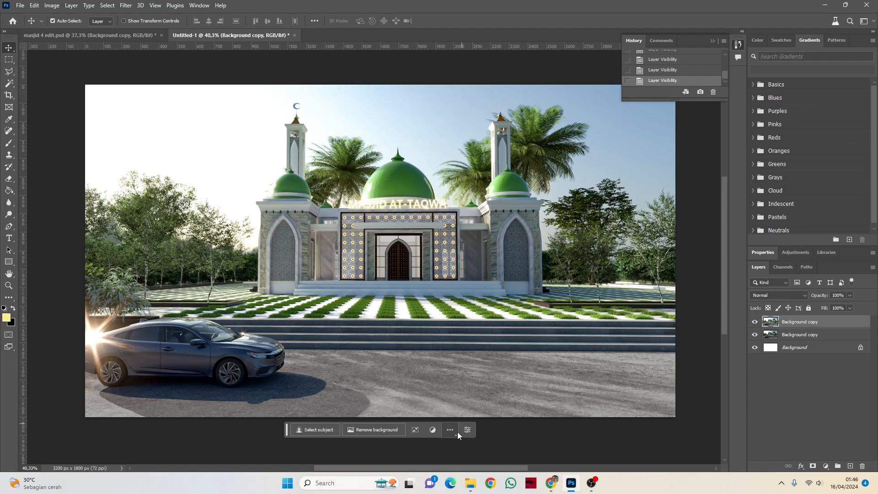
Step: Switch to File Explorer and open the POHON 2D folder inside SKETCHUP KOMPONEN on New Volume (D:)
mouse_move(469, 477)
left_click(470, 484)
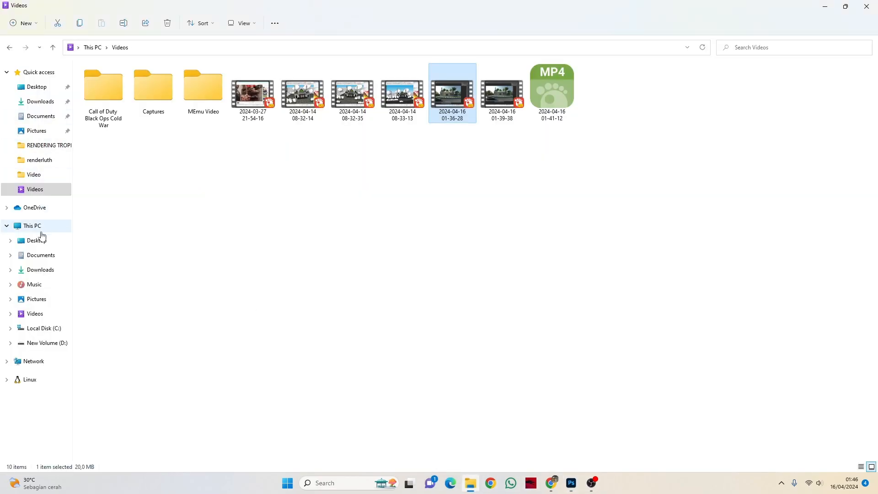
left_click(33, 226)
double_click(246, 134)
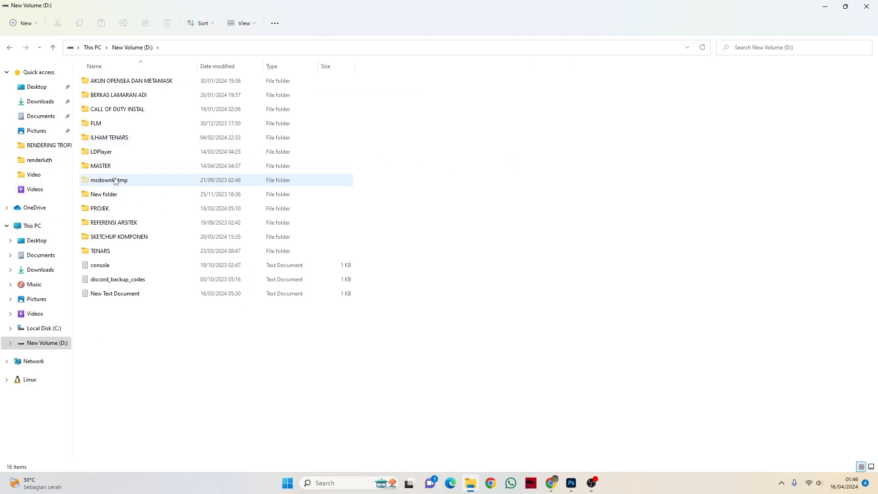
double_click(125, 239)
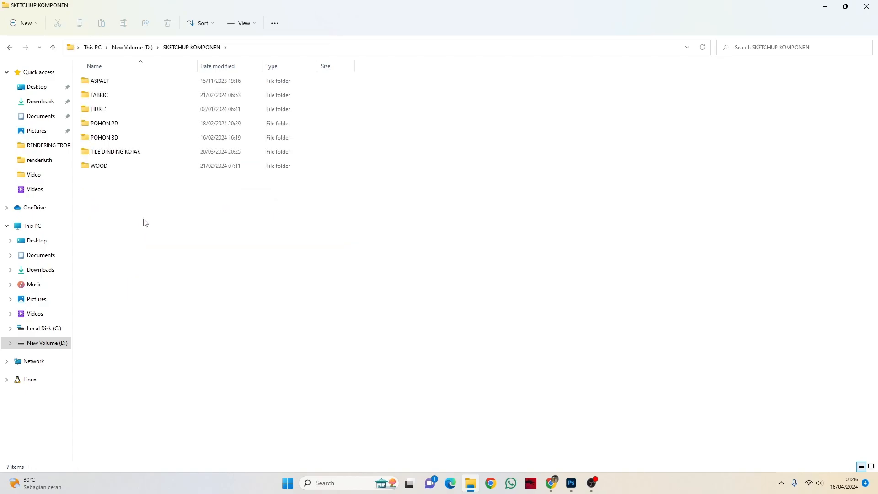
double_click(111, 125)
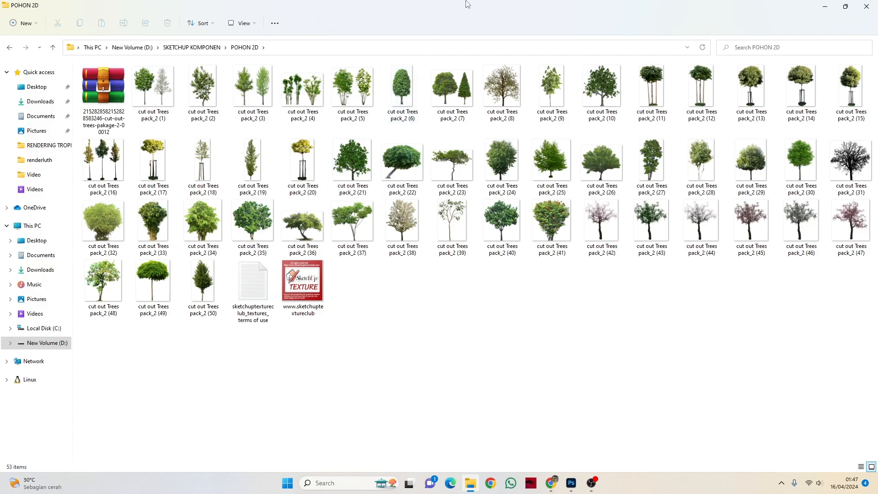
Step: Preview the tree image cut out Trees pack_2 (8) and select it after checking other cutouts in the folder
mouse_move(502, 88)
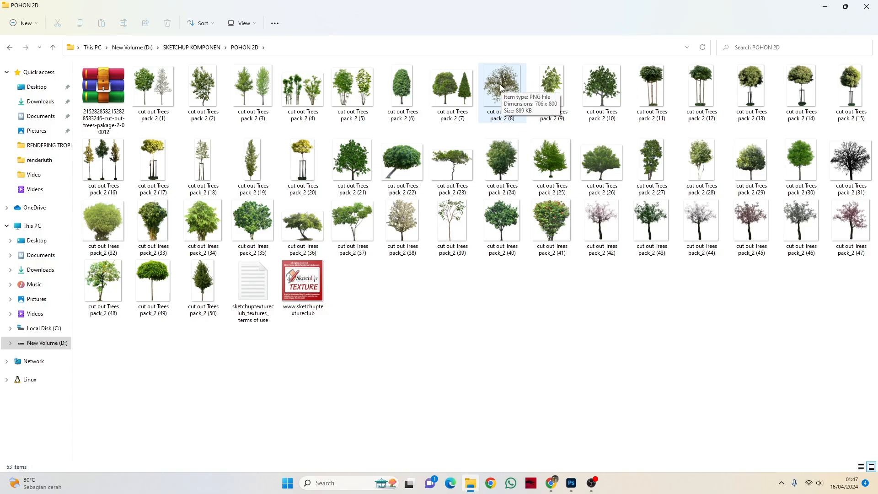
double_click(501, 88)
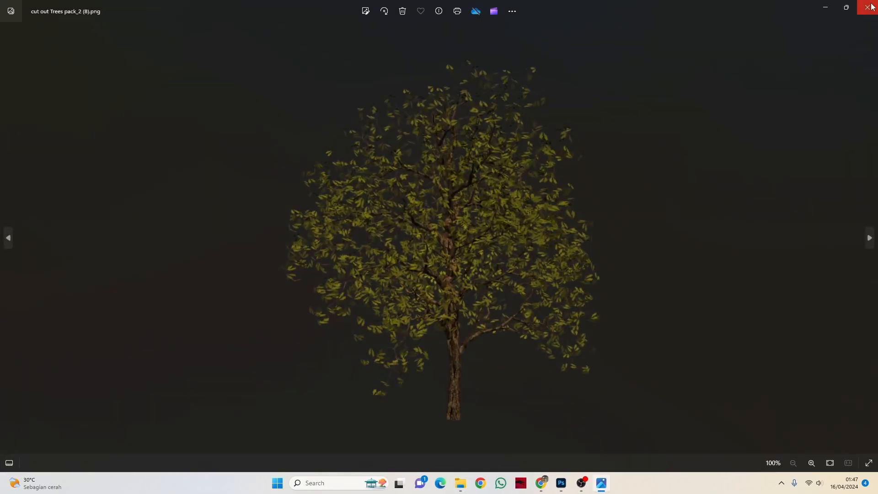
left_click(867, 7)
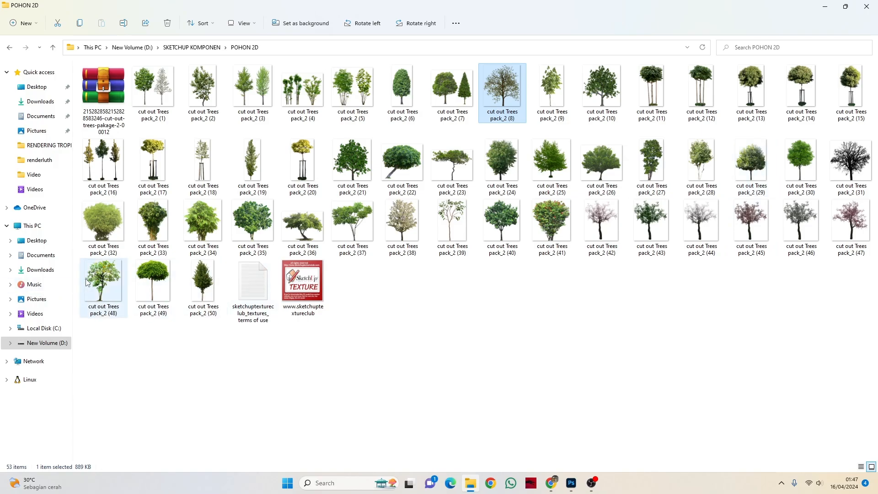
left_click(102, 222)
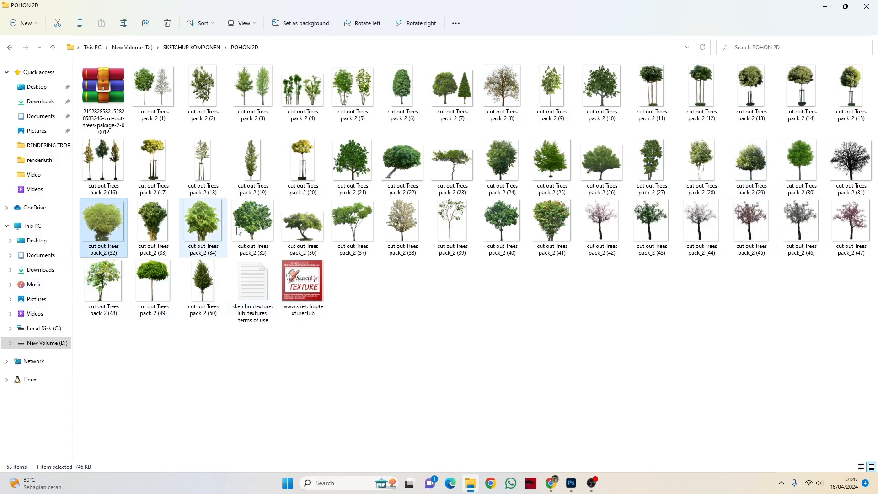
left_click(449, 221)
left_click(401, 222)
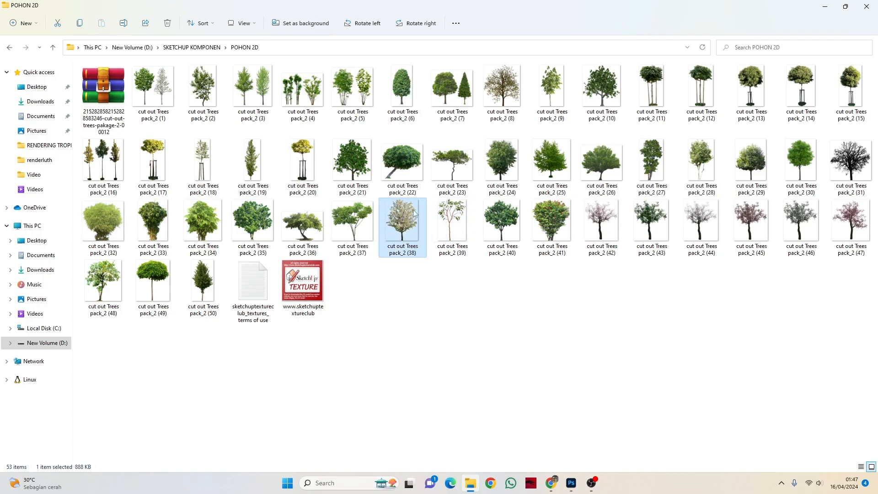
left_click(495, 94)
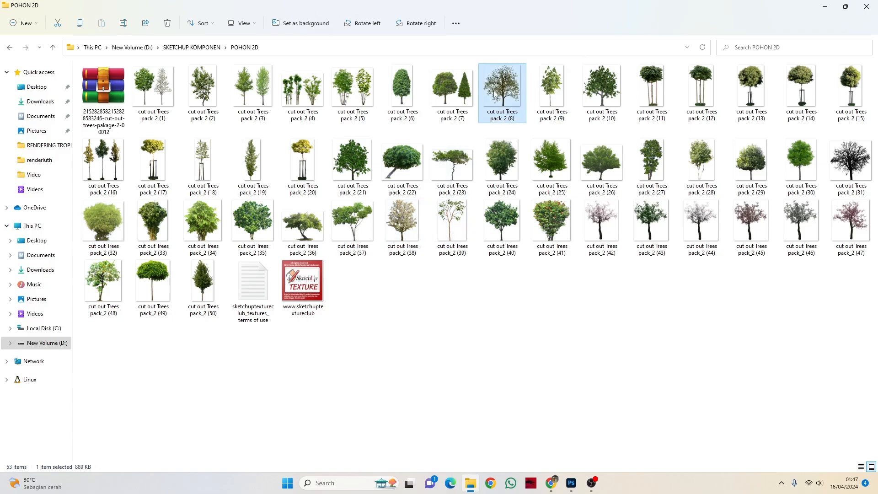
Step: Switch to Photoshop and place cut out Trees pack_2 (8) from the folder into the mosque document at 100% size
left_click(571, 482)
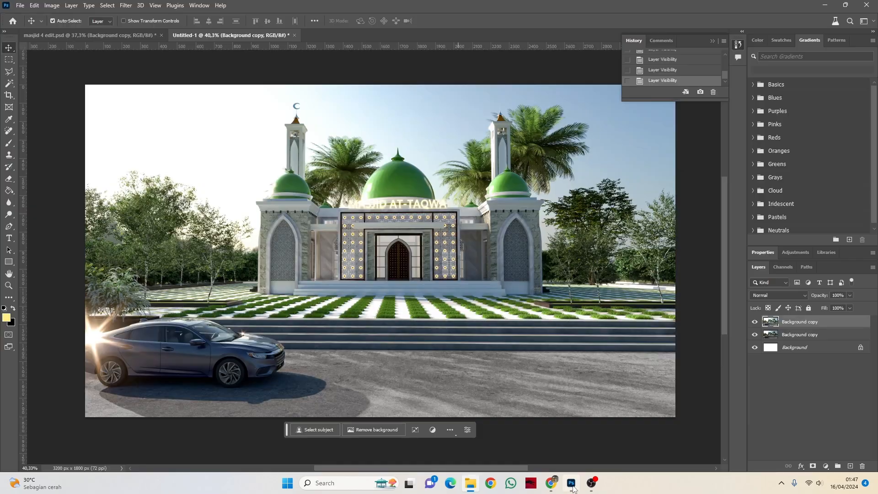
left_click(845, 5)
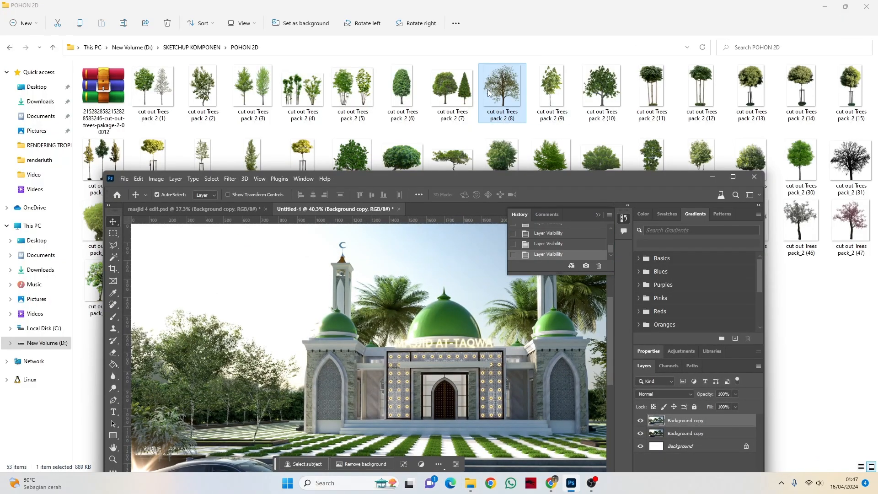
left_click_drag(459, 187, 388, 311)
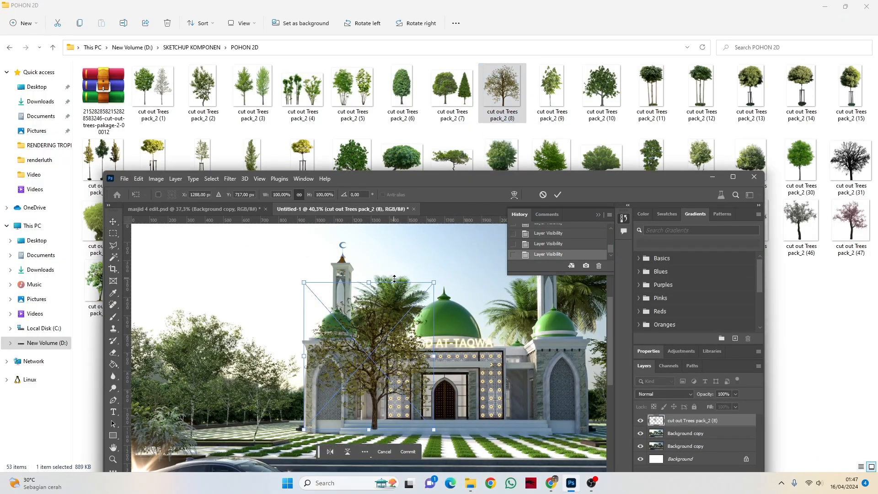
left_click(733, 177)
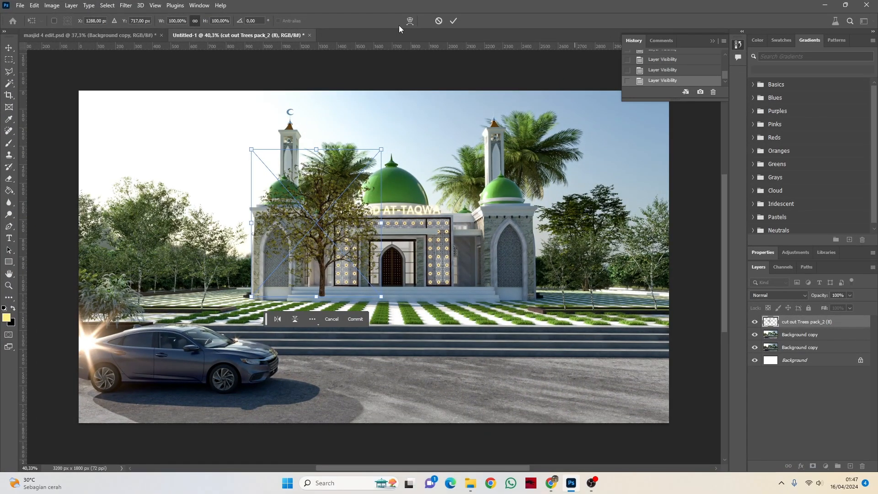
left_click(453, 21)
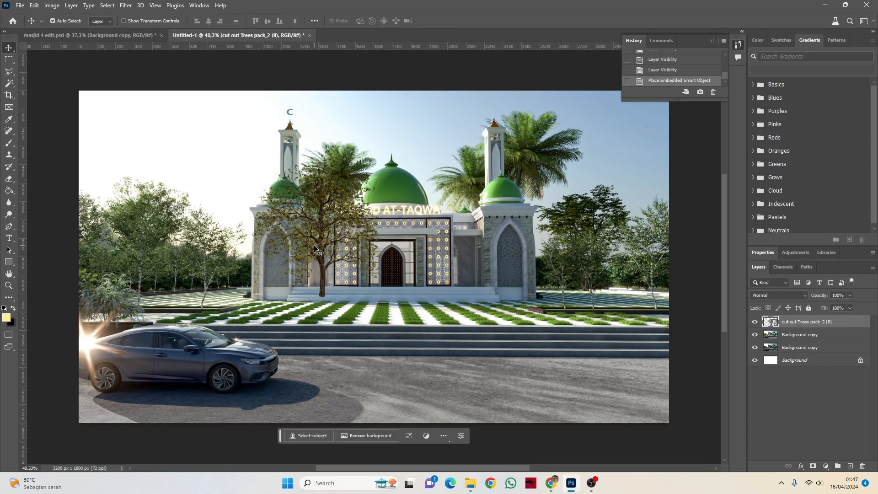
Step: Move the placed tree over the mosque's entrance and rotate it to about -119 degrees
left_click_drag(315, 246, 418, 226)
key("ctrl+z")
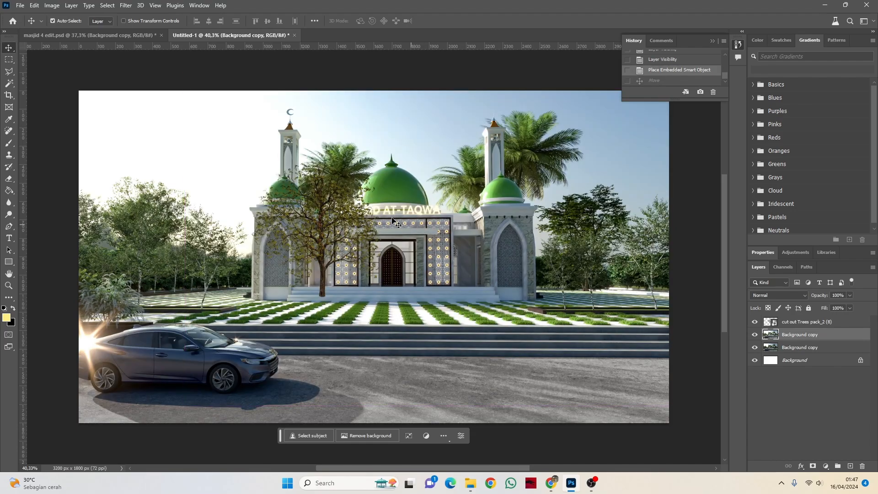
left_click_drag(335, 206, 431, 214)
key("ctrl+t")
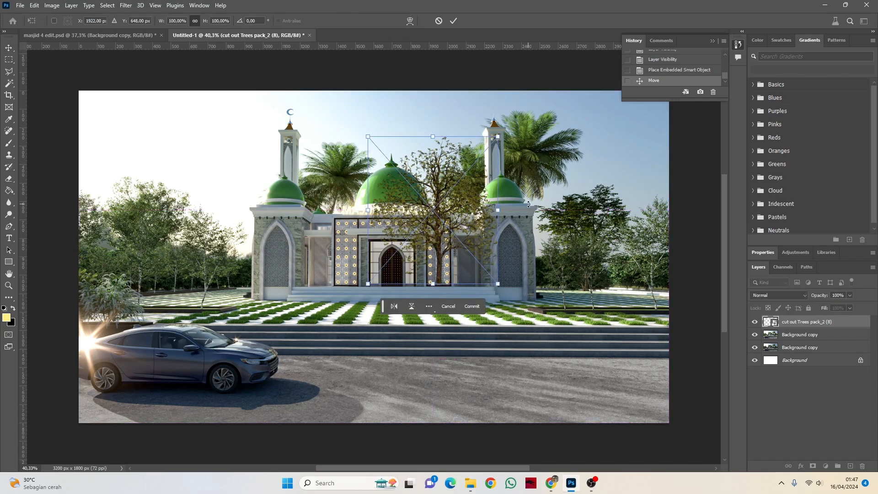
left_click_drag(529, 204, 396, 153)
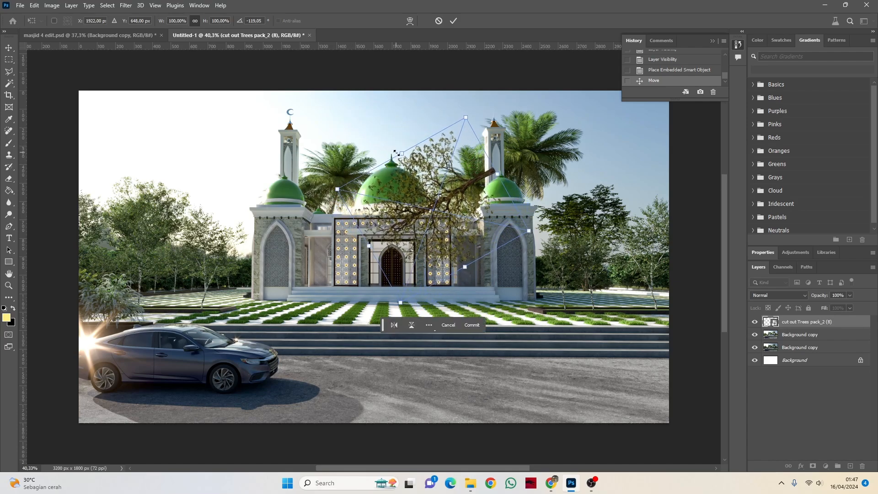
left_click(453, 22)
Step: Move the rotated tree to the image's upper-right corner so only its branches hang into the sky
scroll(377, 188, "down", 1)
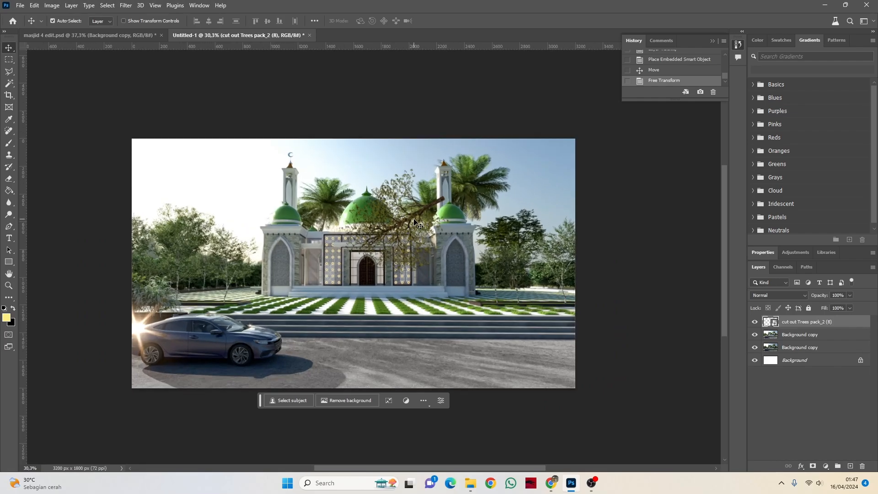
left_click_drag(415, 223, 582, 146)
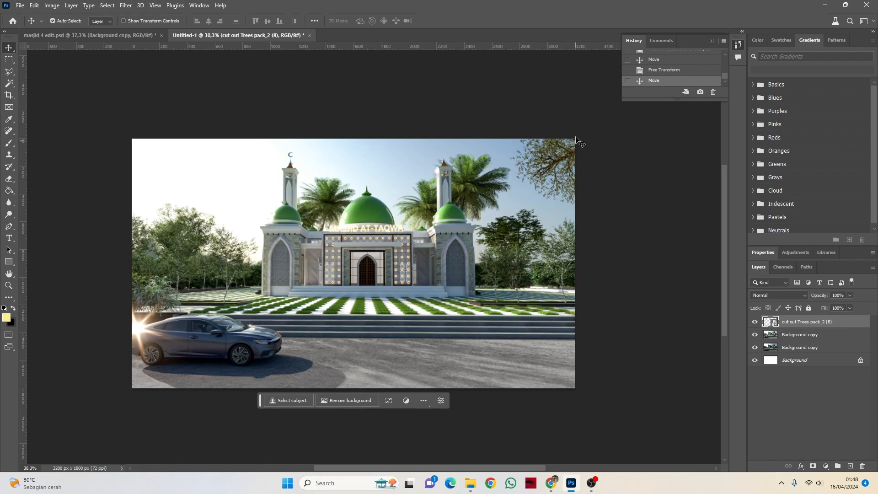
left_click_drag(562, 164, 552, 163)
key("ctrl+z")
Step: Duplicate the tree layer, flip the copy horizontally and place it in the image's upper-left corner
key("ctrl+j")
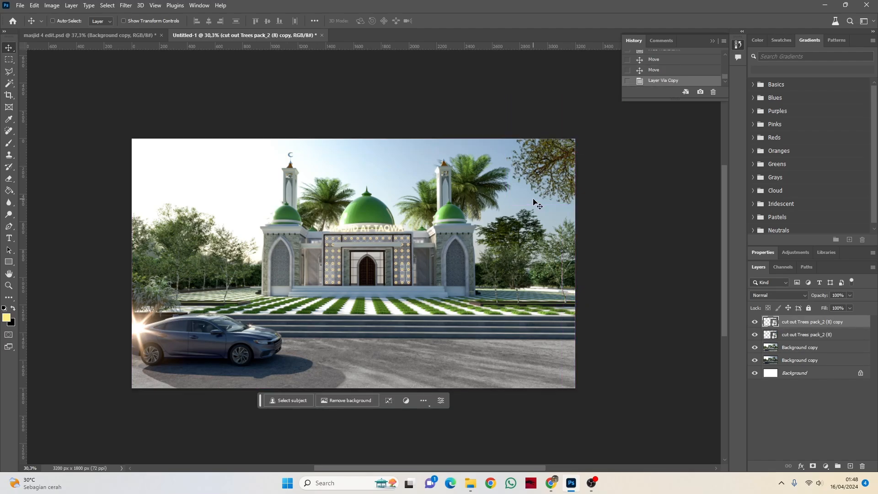
left_click_drag(553, 158, 254, 198)
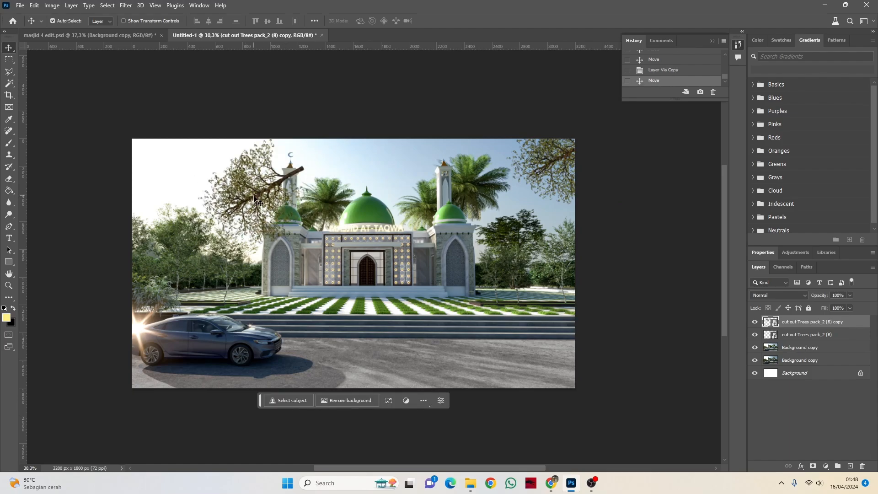
key("ctrl+t")
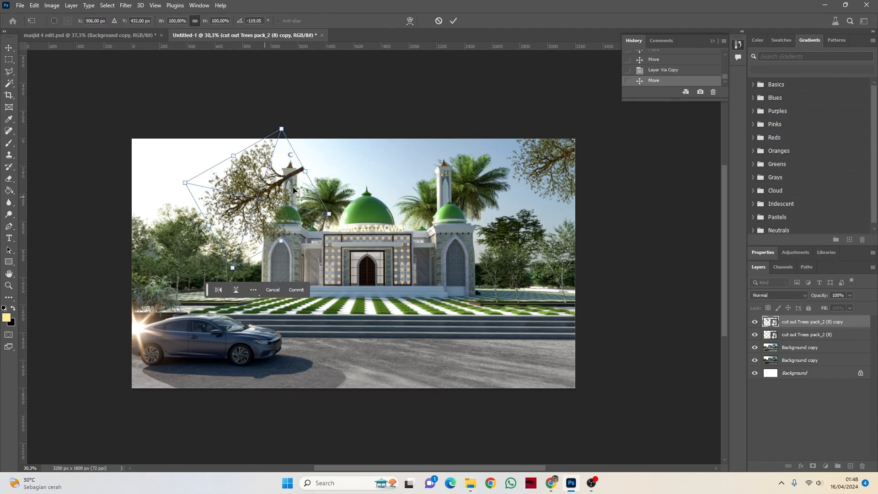
right_click(324, 172)
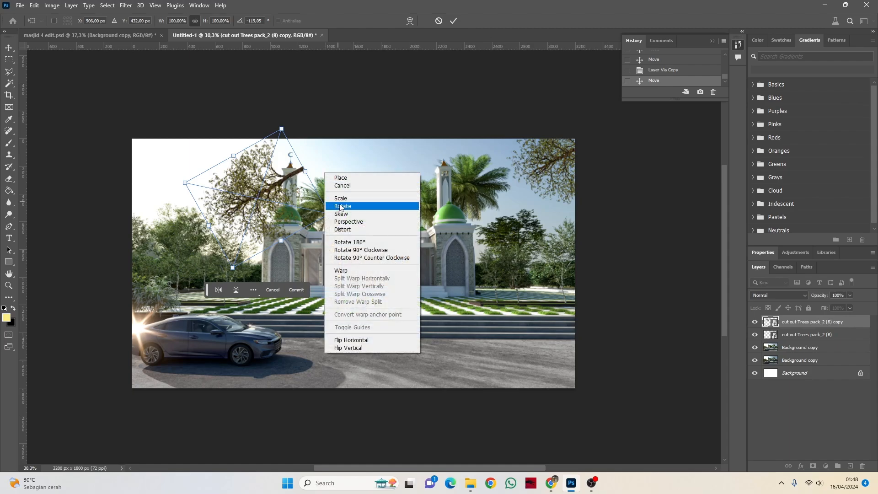
left_click(364, 340)
left_click_drag(264, 193, 161, 148)
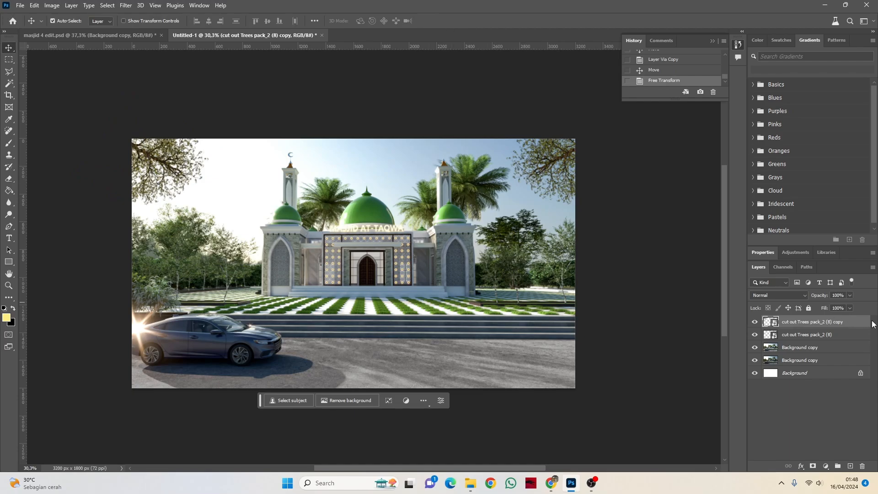
Step: Nudge the tree branches in the image's upper-left corner slightly upward
left_click(801, 349)
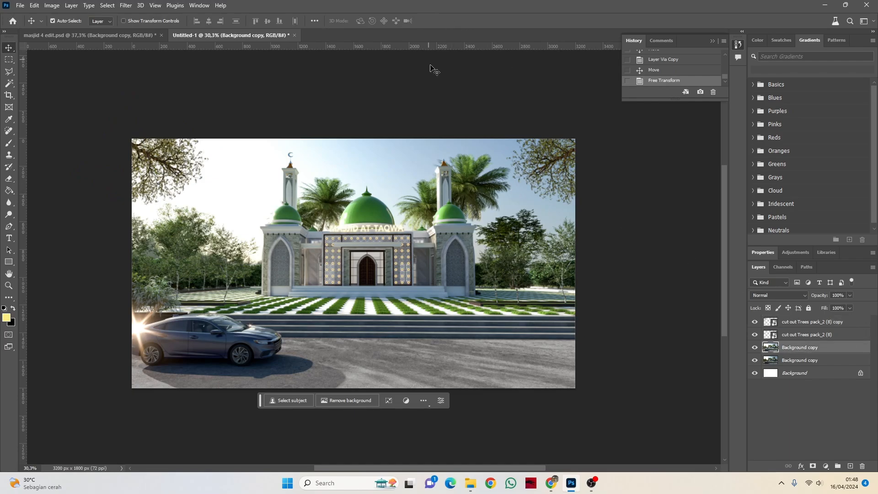
scroll(384, 155, "up", 3)
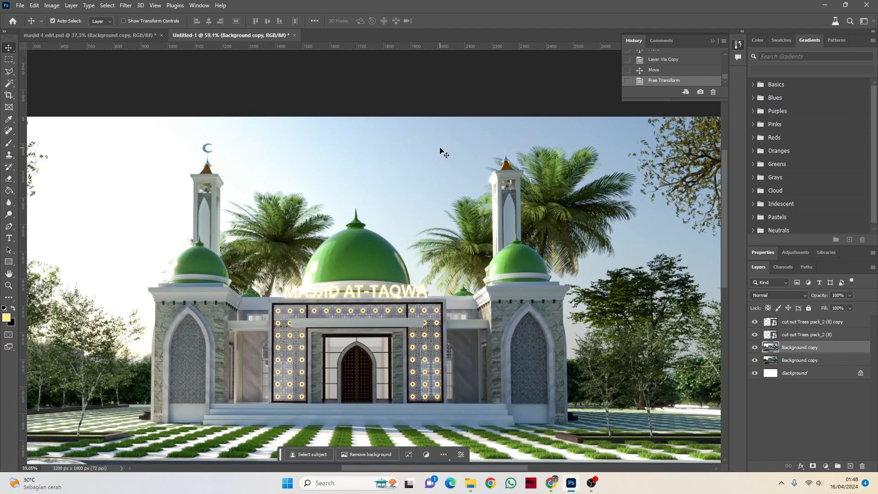
scroll(402, 183, "down", 3)
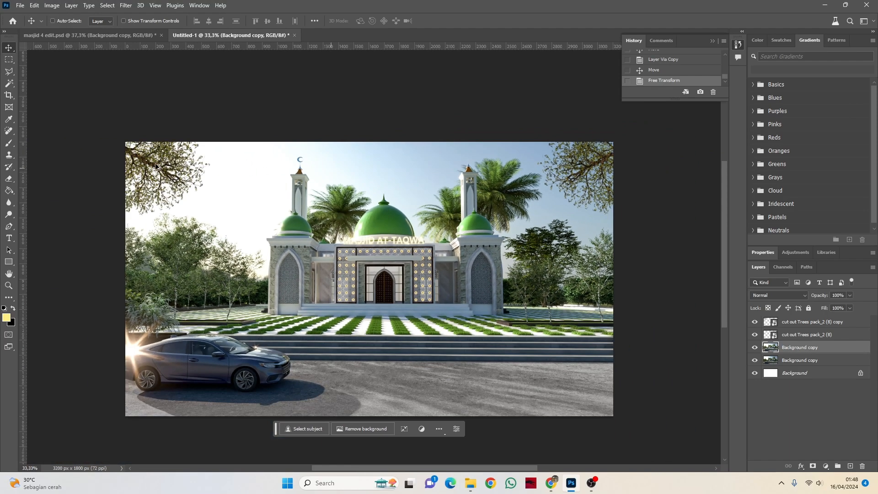
left_click_drag(147, 165, 147, 158)
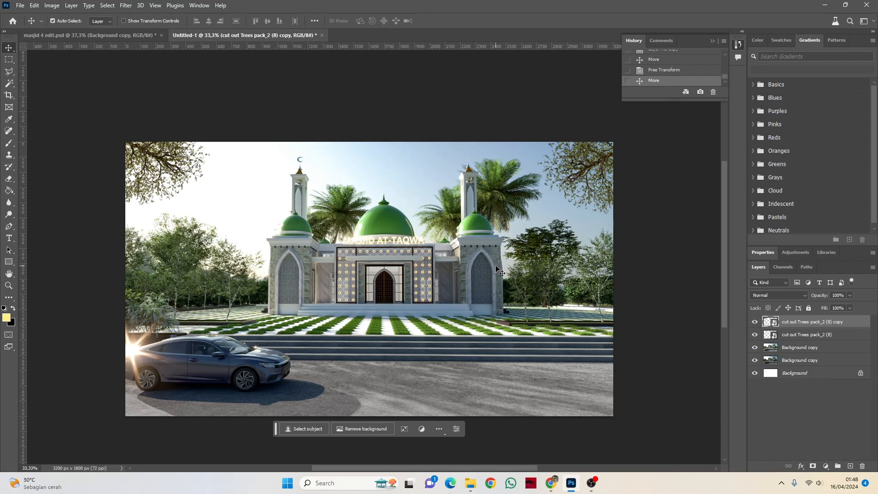
Step: Select the sky automatically on the upper Background copy layer
left_click(798, 349)
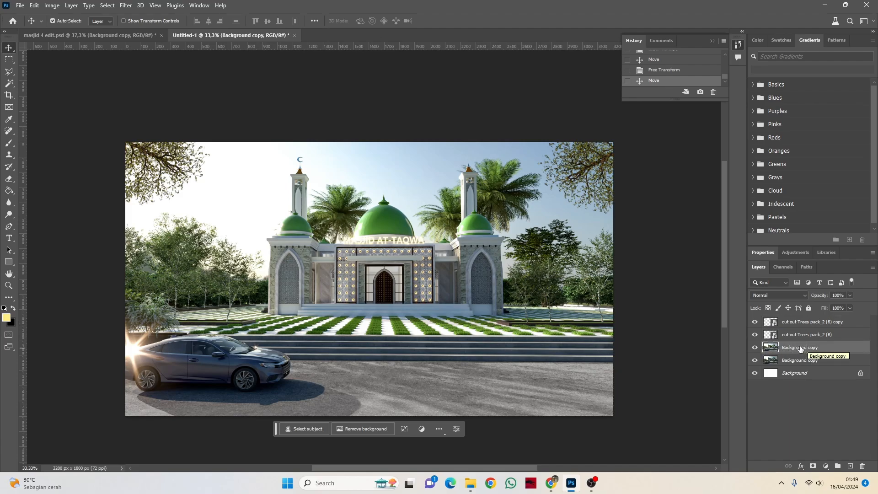
left_click(127, 6)
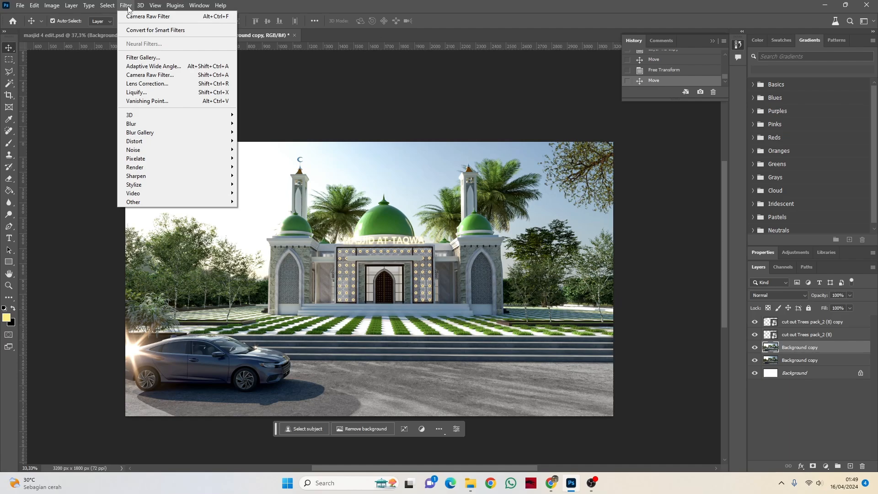
left_click(127, 6)
left_click(104, 6)
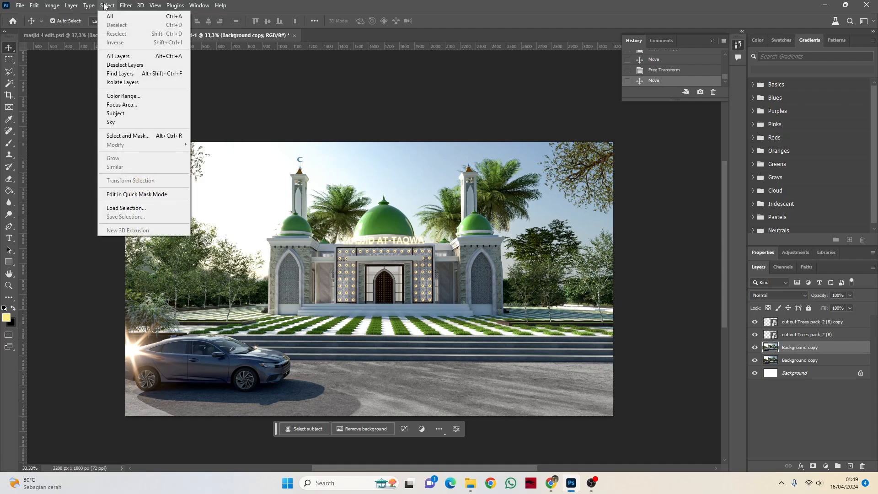
left_click(113, 123)
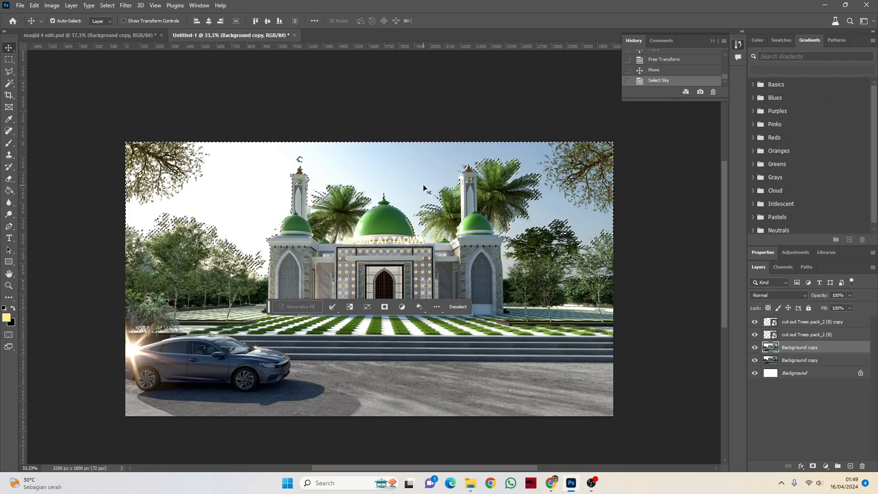
Step: Add the gap between the mosque's right tower and the neighbouring trees to the sky selection with the Magic Wand
scroll(511, 258, "up", 4)
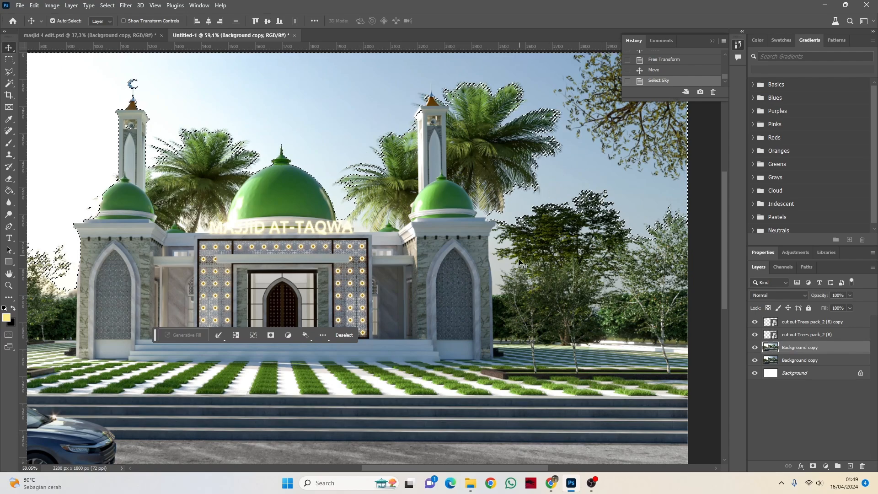
left_click(9, 84)
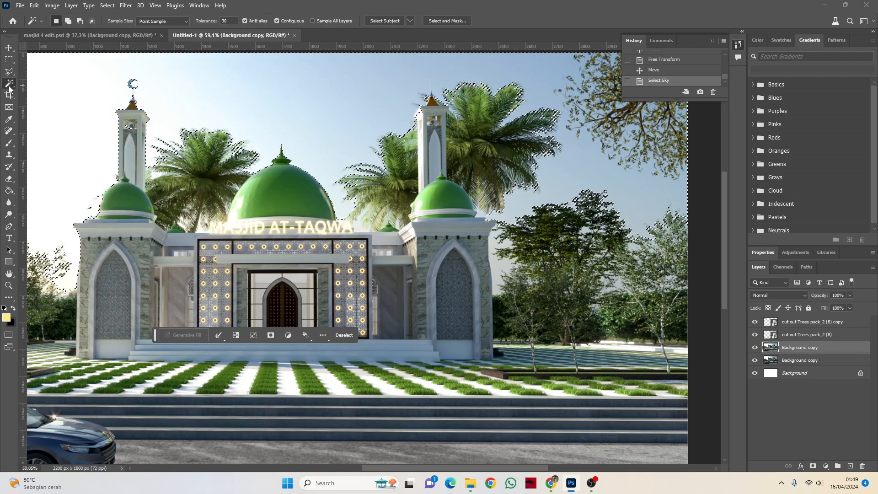
right_click(9, 85)
left_click(57, 100)
left_click(504, 261, "shift")
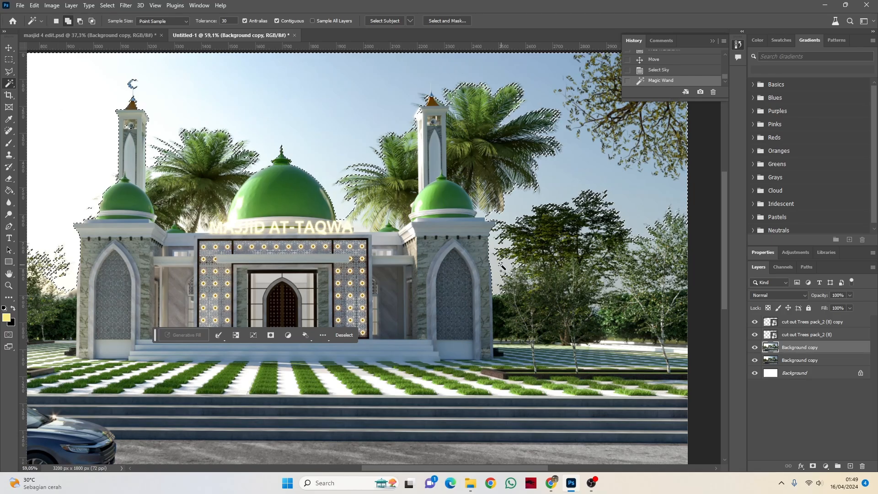
Step: Copy the selected sky onto its own layer above the Background copy
scroll(485, 140, "down", 3)
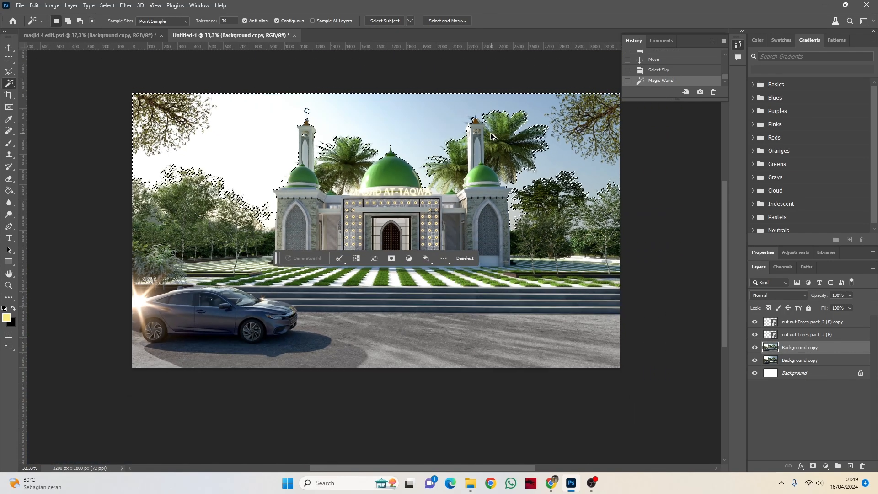
scroll(485, 139, "up", 3)
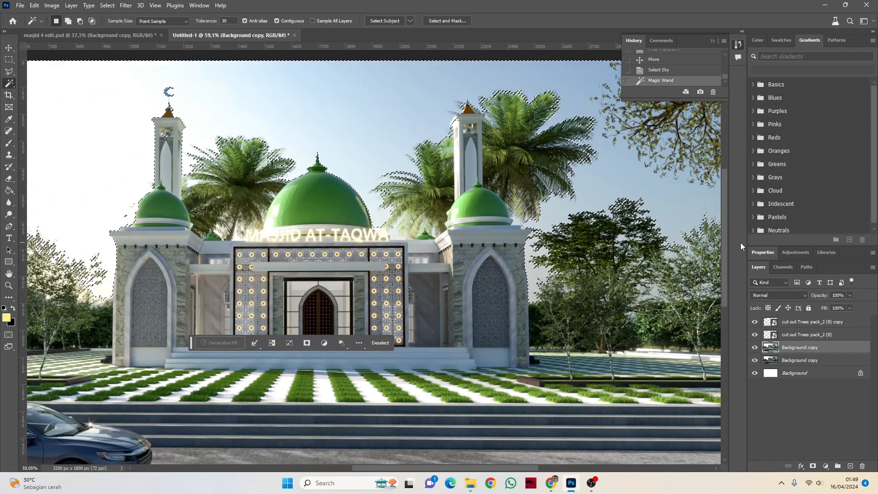
key("ctrl+j")
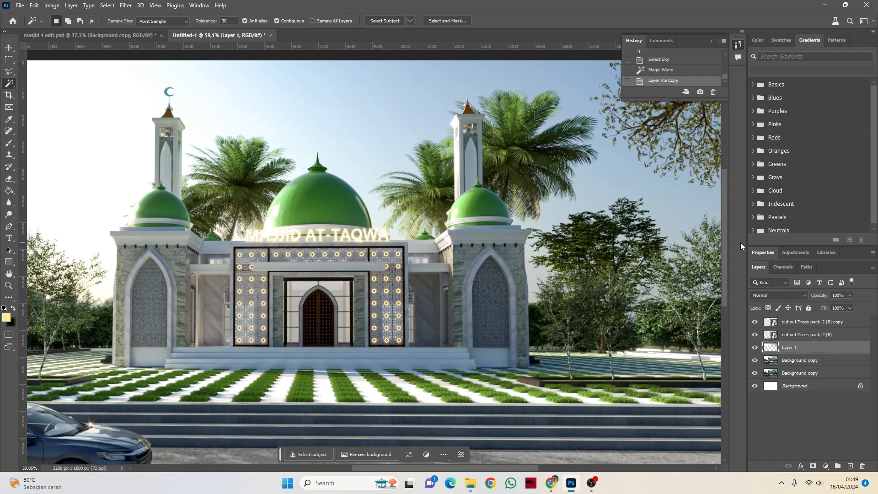
left_click(9, 47)
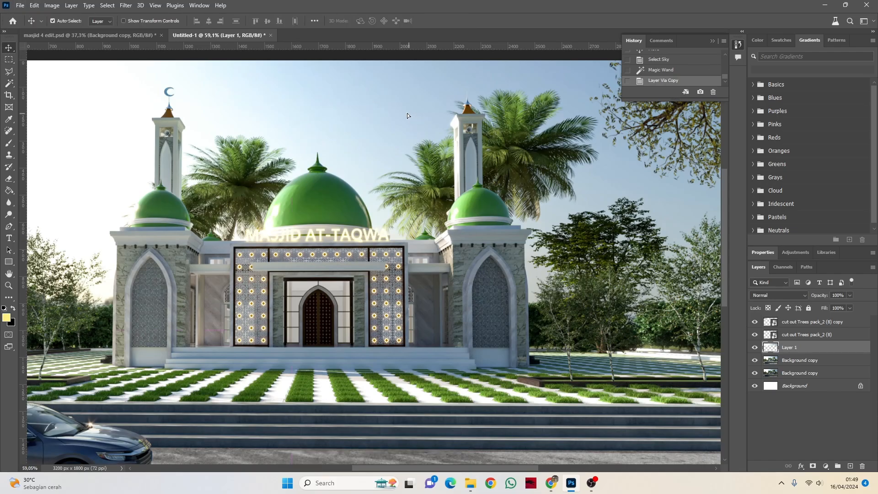
left_click_drag(388, 120, 484, 133)
key("ctrl+z")
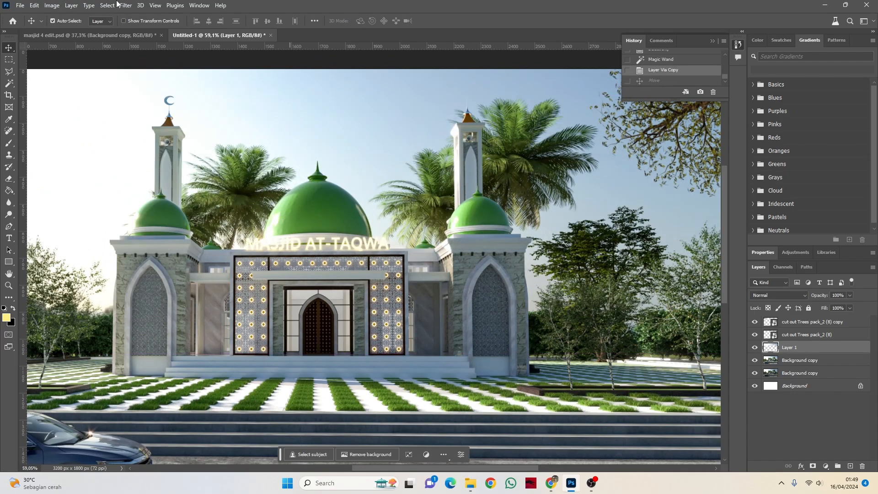
Step: Brighten the copied sky layer with an RGB Curves adjustment, placing a curve point at about input 157, output 167
left_click(52, 5)
mouse_move(92, 31)
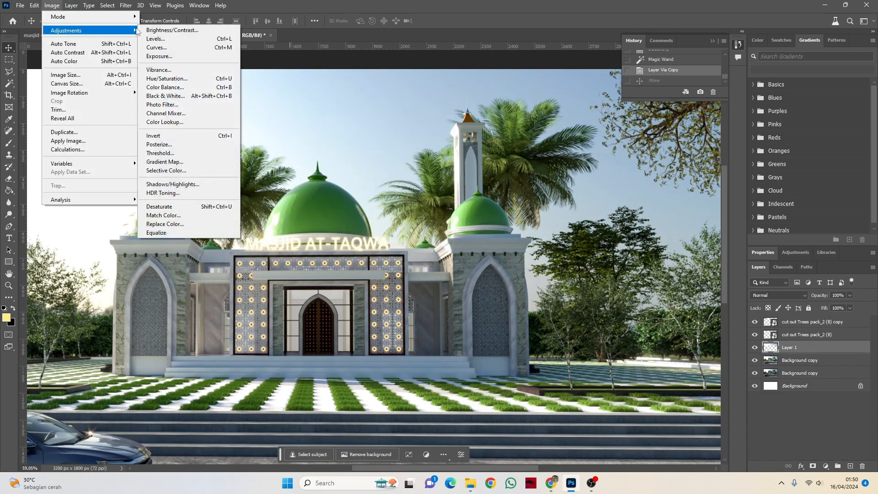
left_click(178, 47)
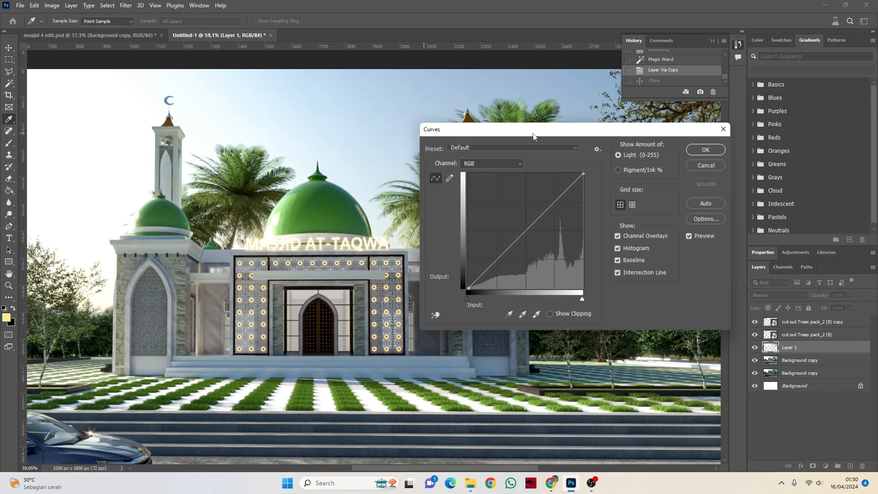
left_click_drag(534, 131, 712, 125)
left_click_drag(705, 220, 718, 204)
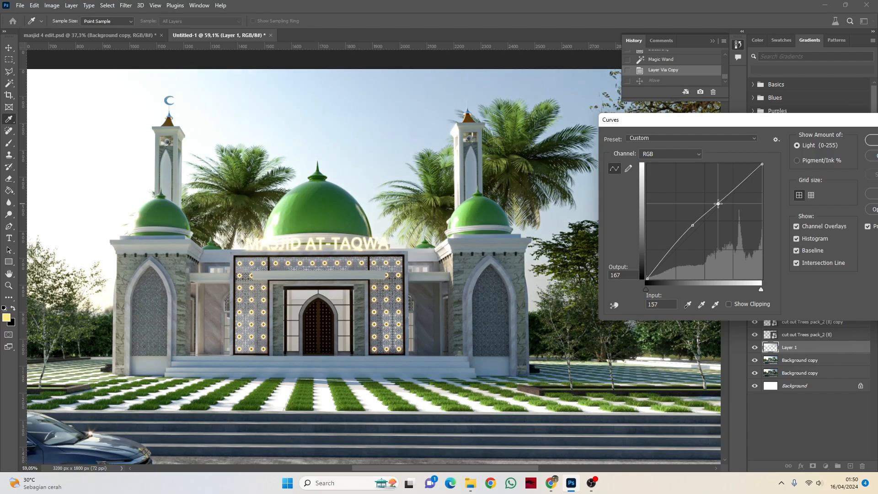
left_click_drag(743, 120, 435, 132)
left_click(570, 154)
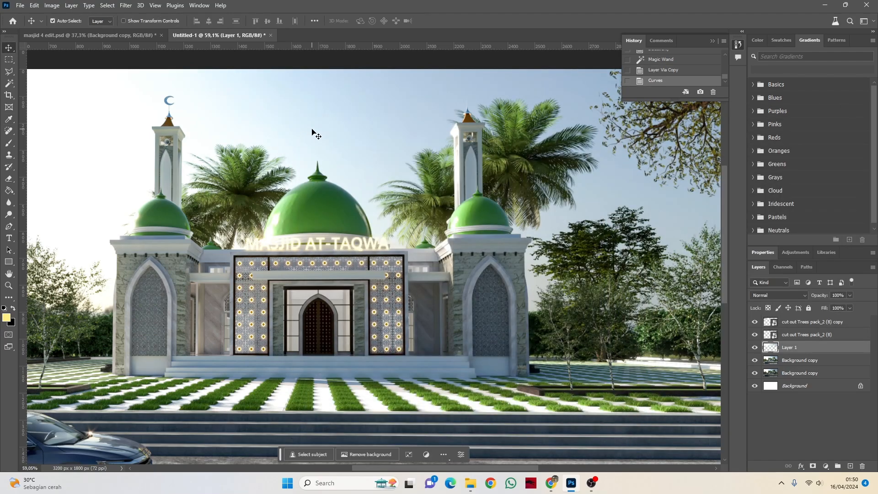
Step: Add an empty layer directly above the copied sky layer and keep it selected for painting
scroll(370, 214, "down", 3)
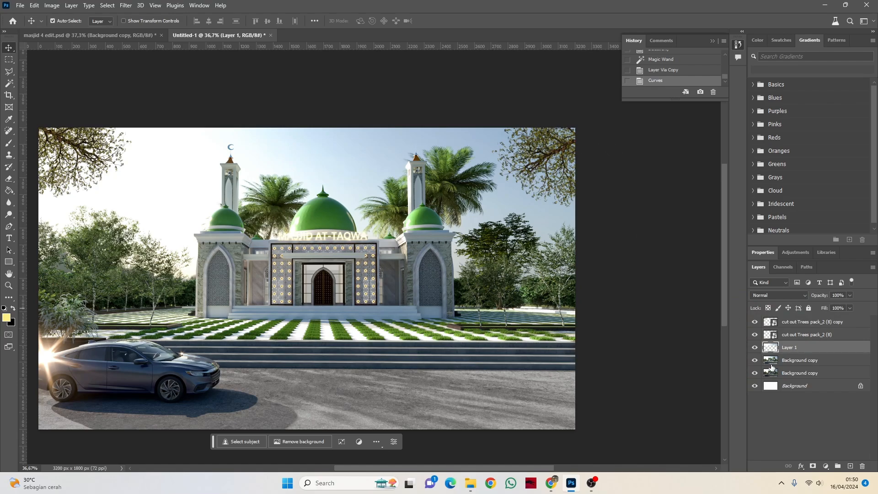
left_click(852, 468)
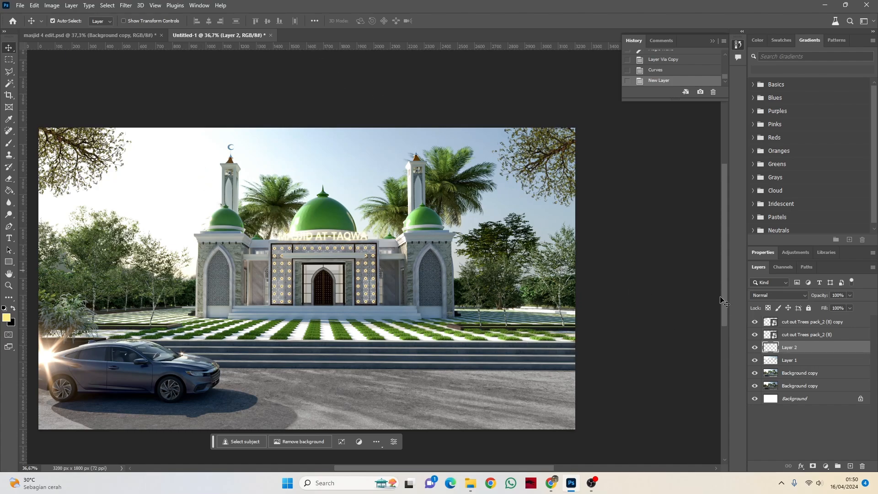
left_click(795, 361)
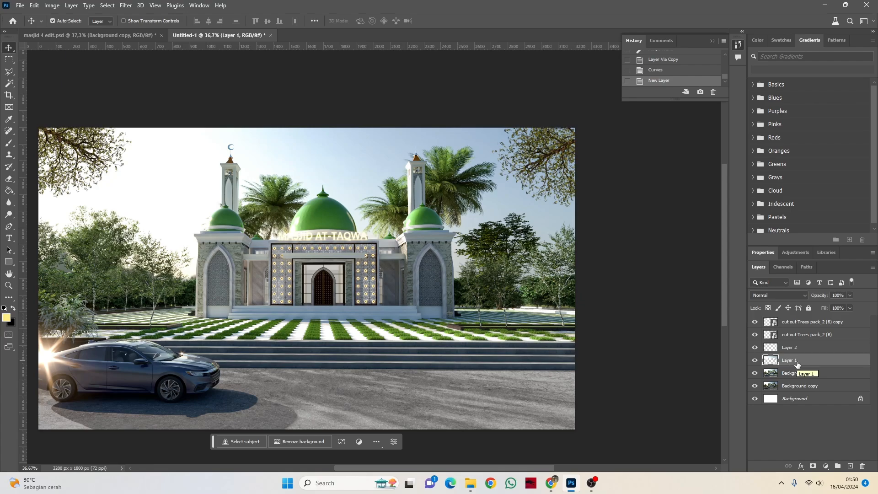
left_click(795, 349)
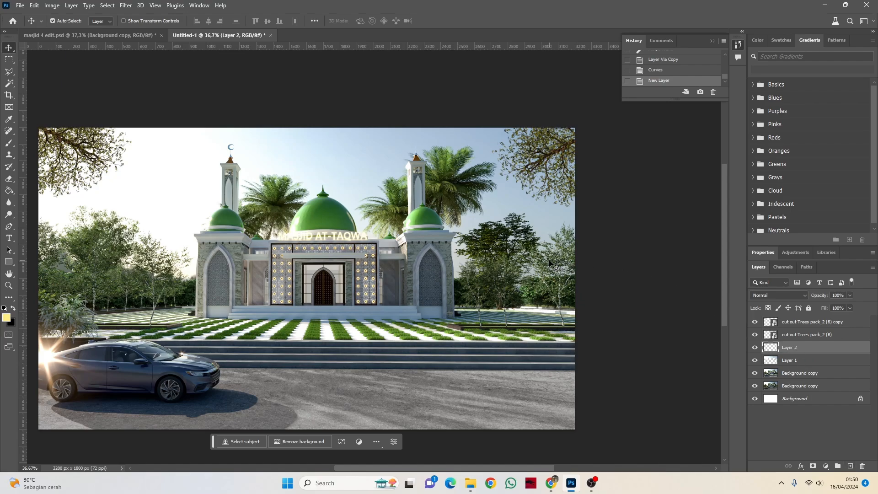
Step: Paint a soft yellow glow in the sky's upper-right and upper-left corners with a 1275 px brush on Layer 2
key("b")
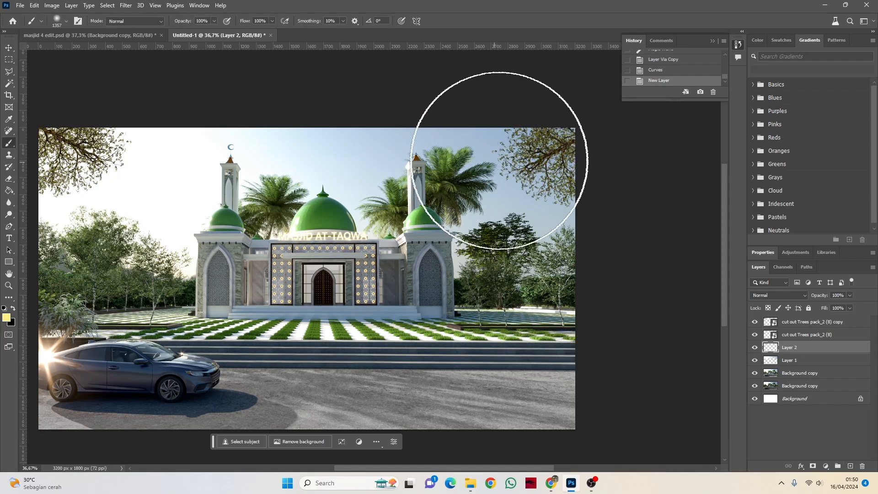
mouse_move(528, 174)
left_mouse_down()
mouse_move(473, 161)
mouse_move(570, 180)
mouse_move(447, 160)
mouse_move(533, 193)
mouse_move(502, 191)
mouse_move(531, 202)
mouse_move(544, 192)
left_mouse_up()
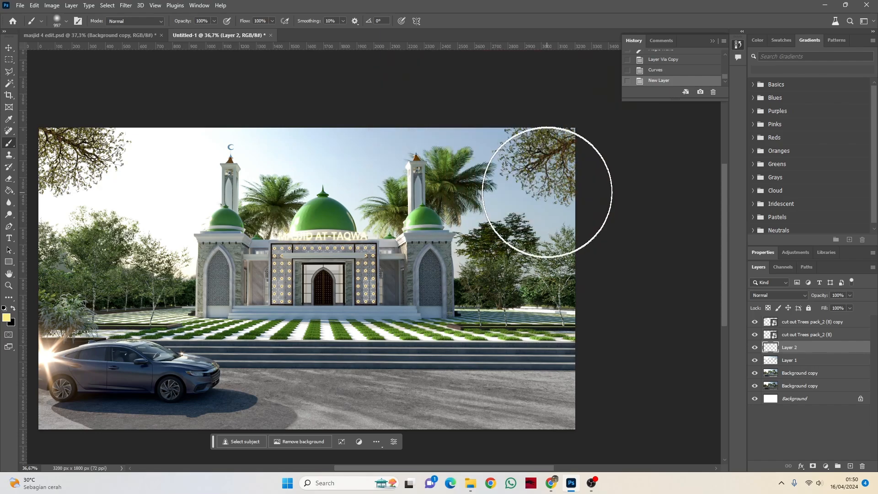
left_click(538, 151)
key("ctrl+z")
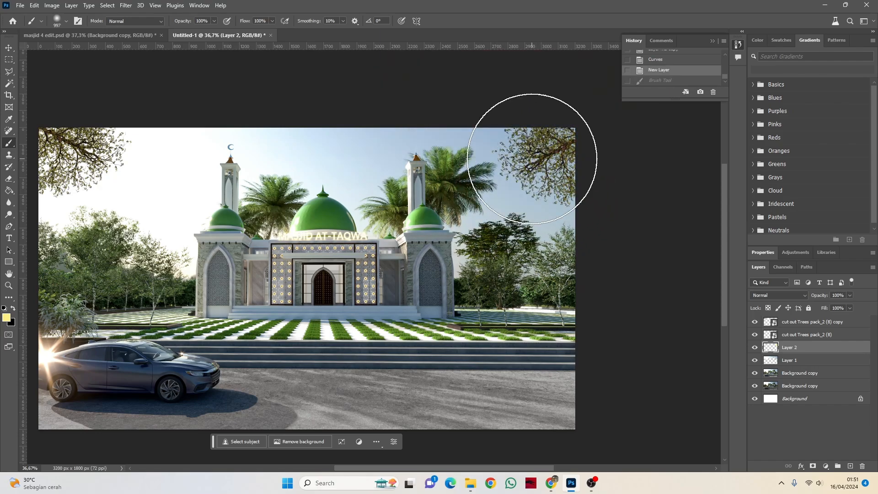
mouse_move(529, 160)
left_mouse_down()
mouse_move(554, 171)
mouse_move(530, 160)
left_mouse_up()
left_click(531, 160)
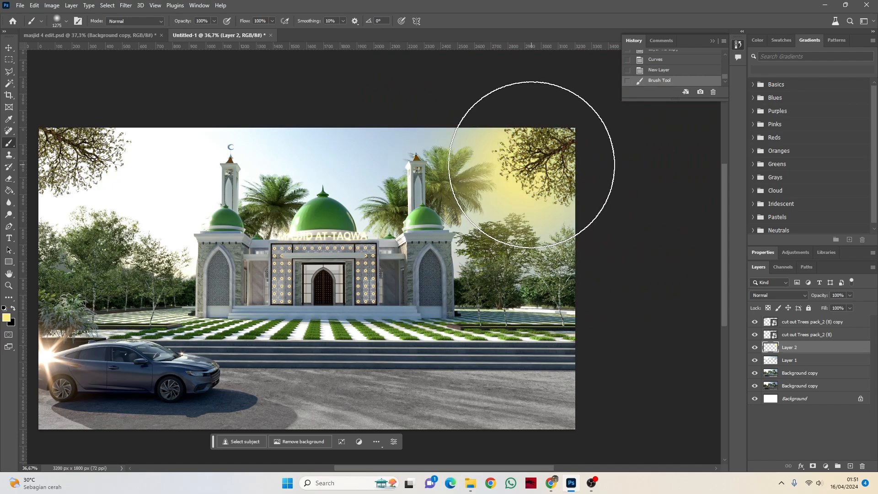
left_click(83, 145)
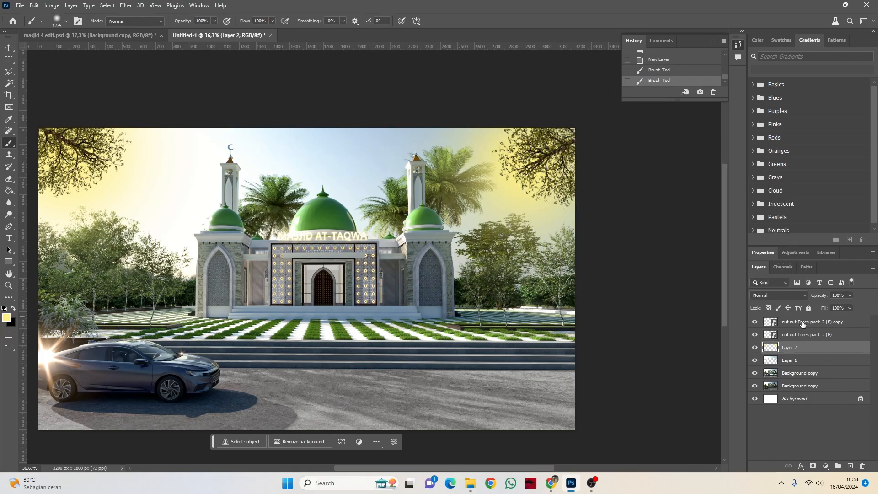
Step: Blend the yellow glow layer in Overlay mode at 93% opacity
left_click(781, 295)
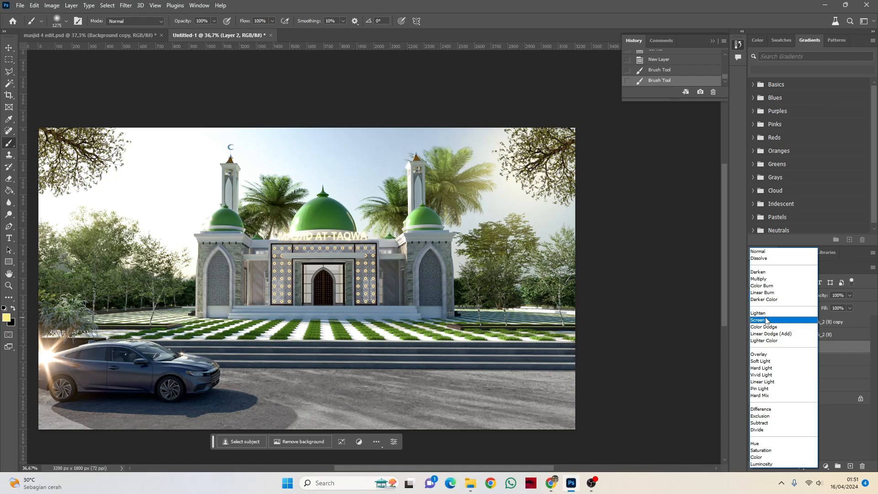
left_click(762, 357)
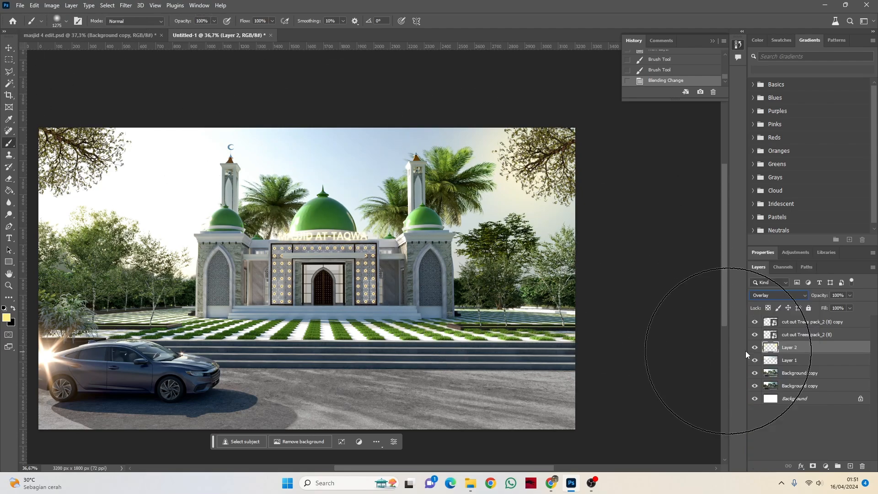
left_click(850, 295)
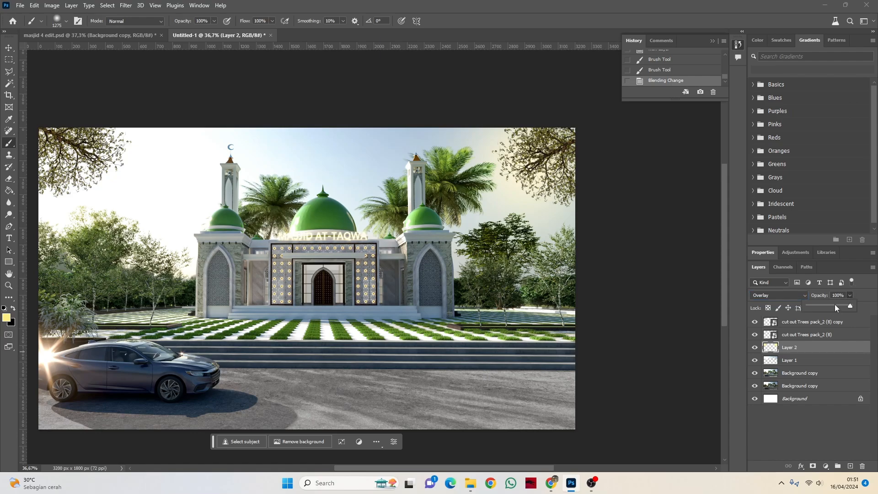
left_click(835, 305)
left_click_drag(847, 307, 847, 306)
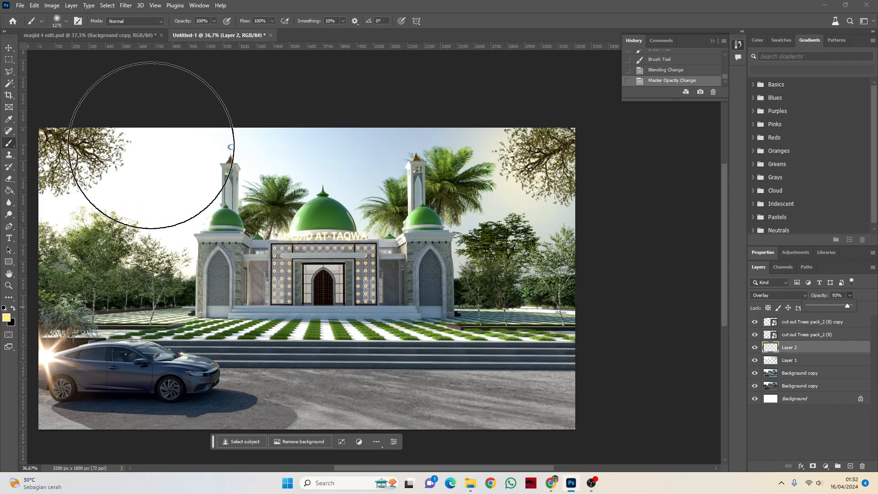
left_click(8, 47)
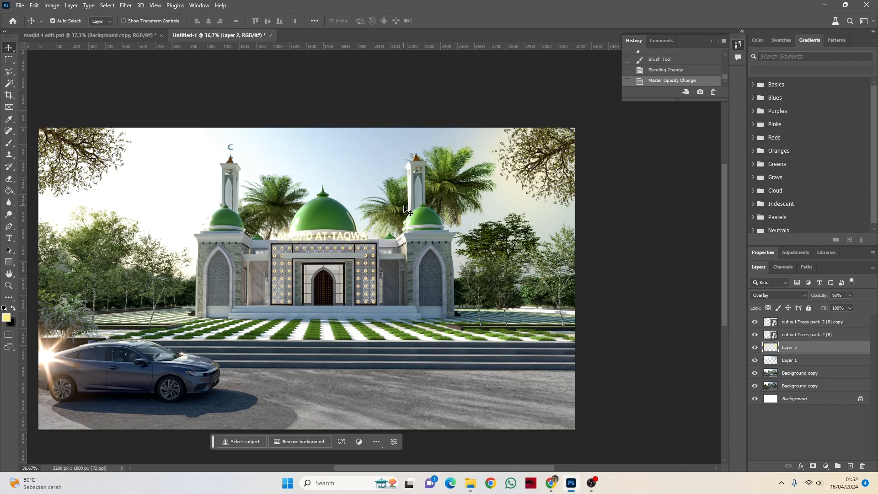
scroll(380, 218, "down", 2)
scroll(380, 218, "up", 2)
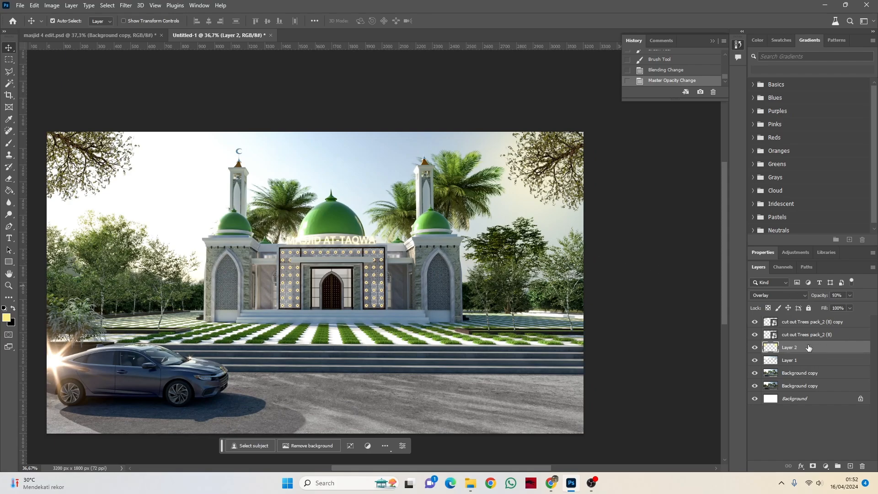
left_click(790, 363)
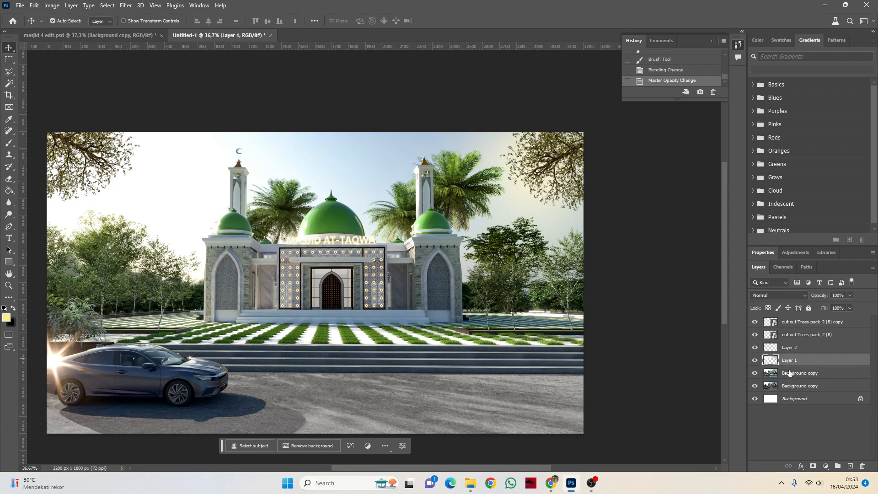
left_click(789, 372)
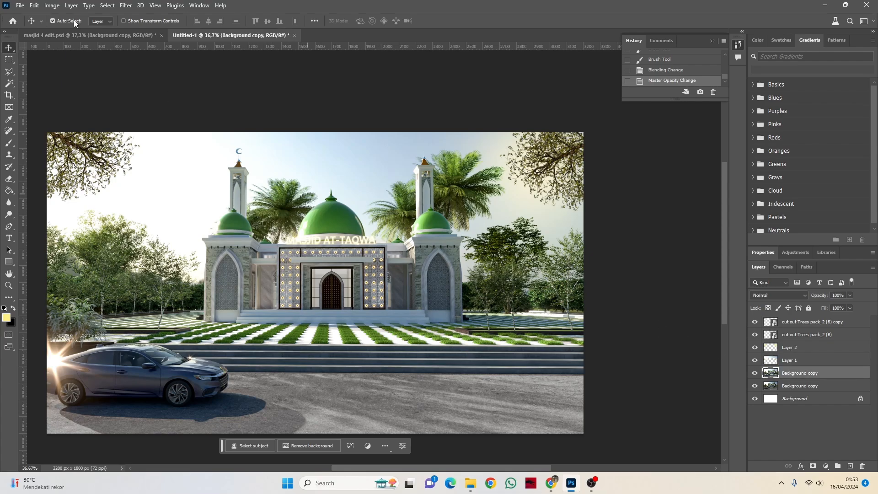
left_click(35, 6)
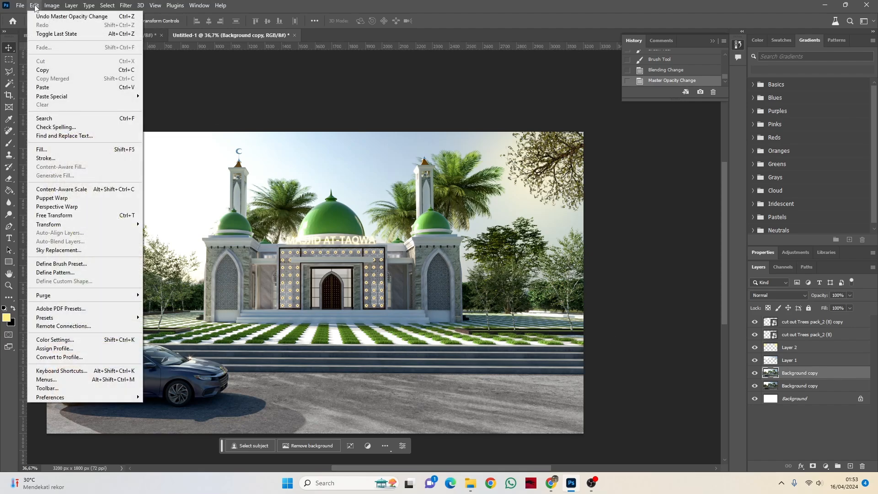
mouse_move(105, 6)
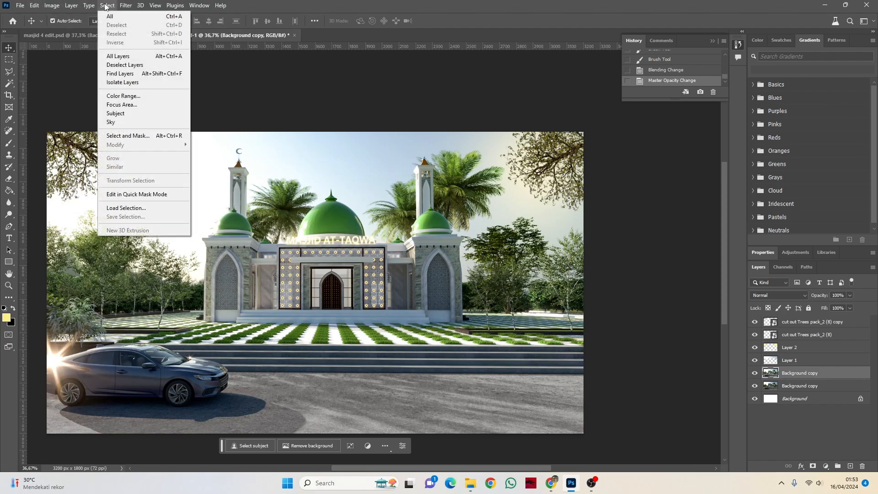
left_click(120, 122)
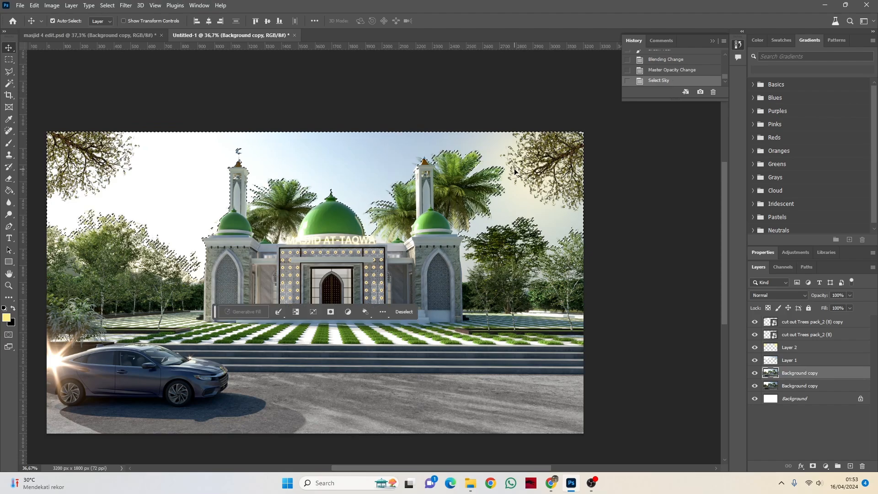
key("ctrl+d")
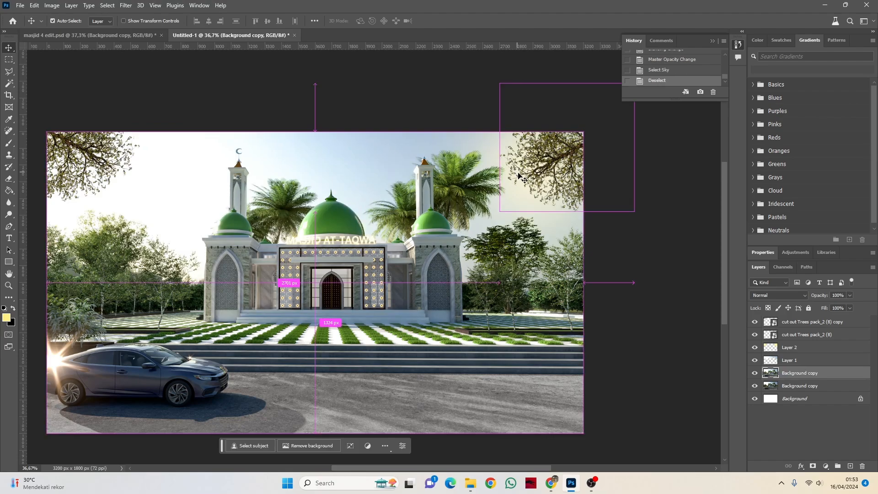
Step: Place the sunset beach photo pexels-pixabay-269583 from File Explorer's Downloads folder into the open Photoshop mosque document
left_click(470, 484)
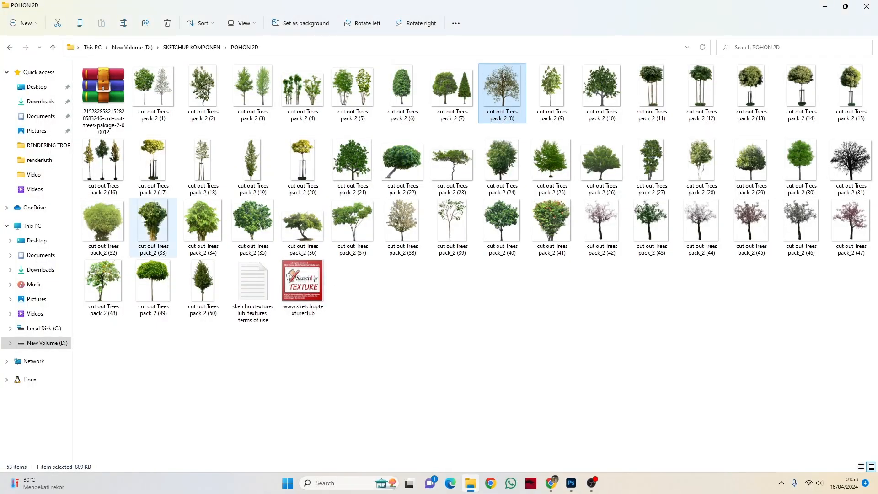
left_click(49, 101)
left_click(201, 106)
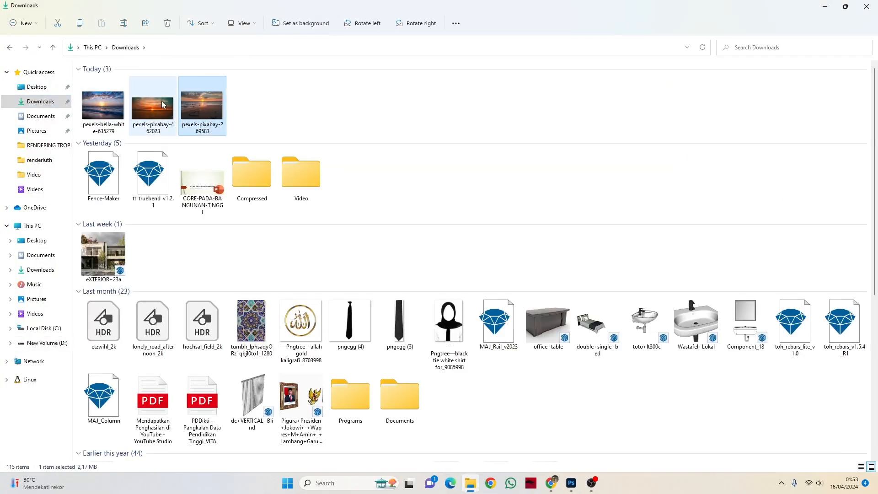
left_click(161, 100)
left_click(201, 107)
left_click(157, 111)
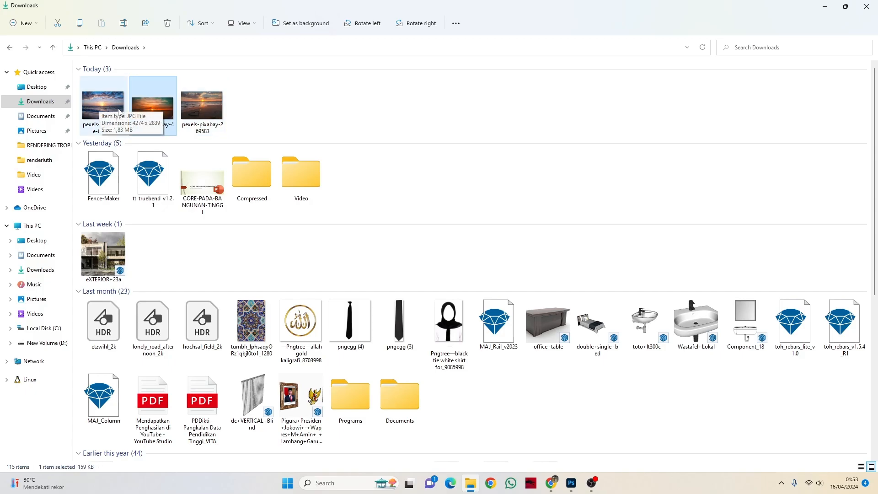
left_click(211, 97)
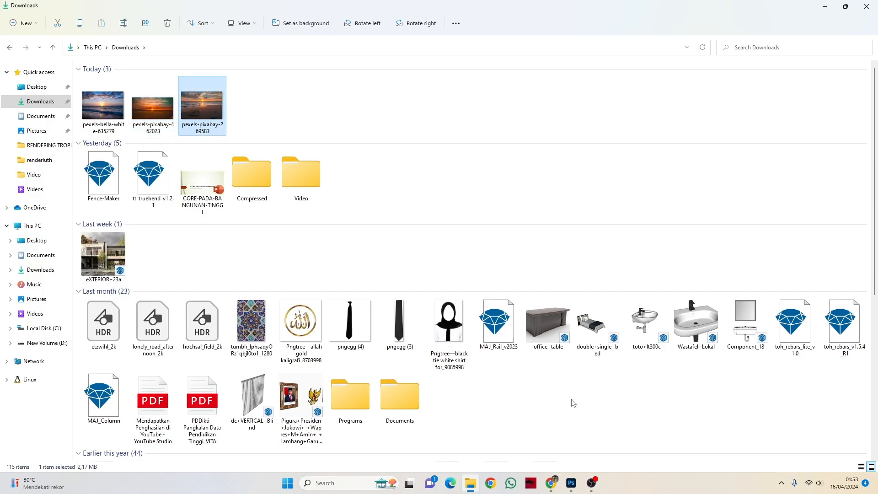
left_click(571, 483)
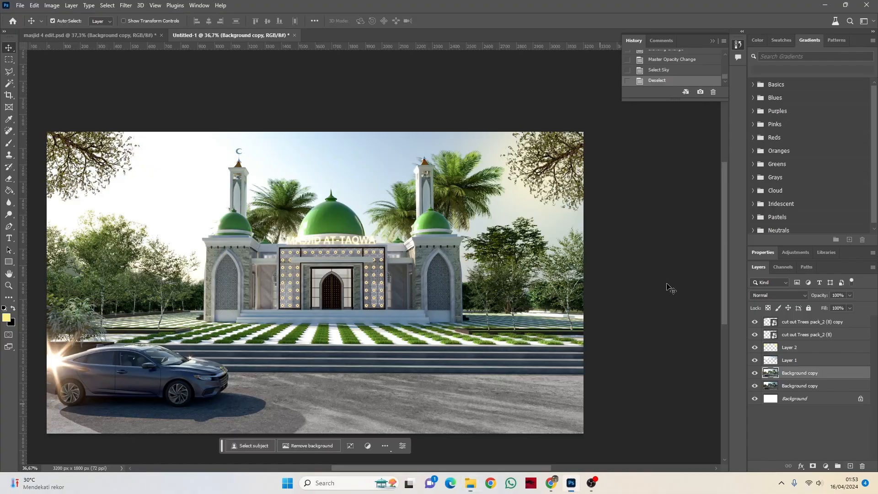
left_click(846, 5)
left_click_drag(210, 103, 277, 283)
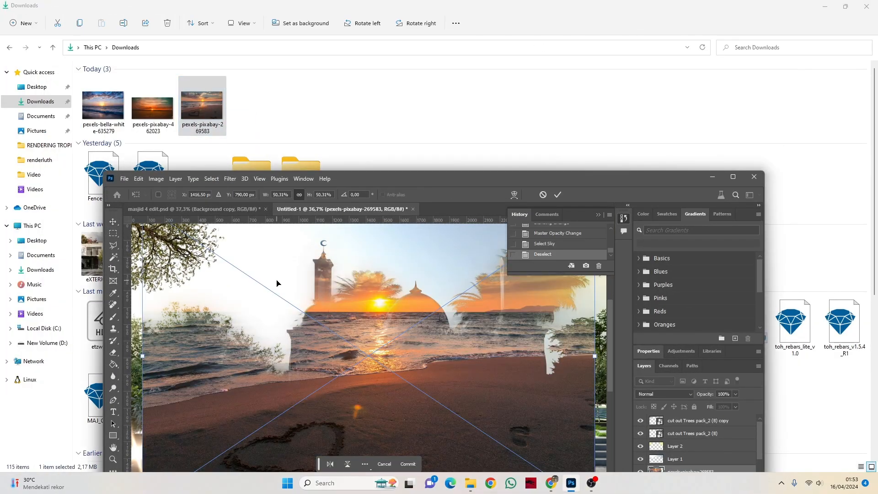
left_click(732, 177)
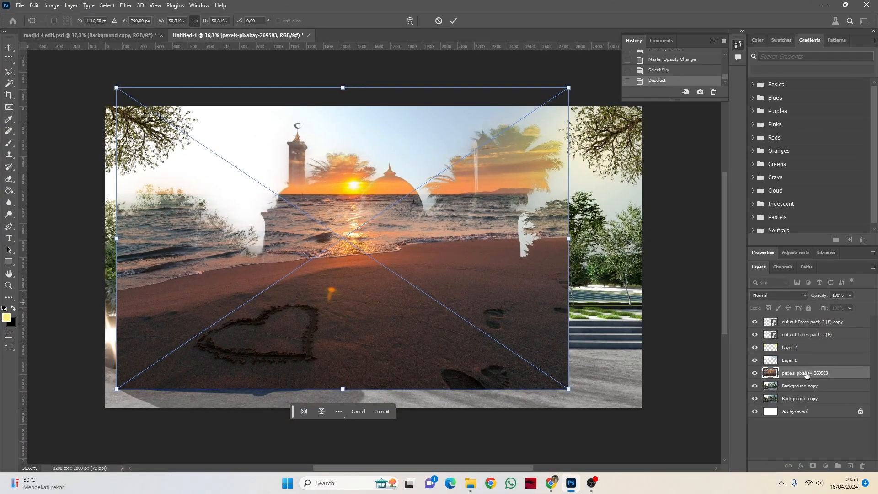
Step: Align the sunset photo to the canvas's upper-left corner, enlarge it to cover the whole canvas, and put it at the top of the layer stack
left_click_drag(807, 375, 797, 325)
left_click_drag(392, 246, 378, 264)
key("ctrl+t")
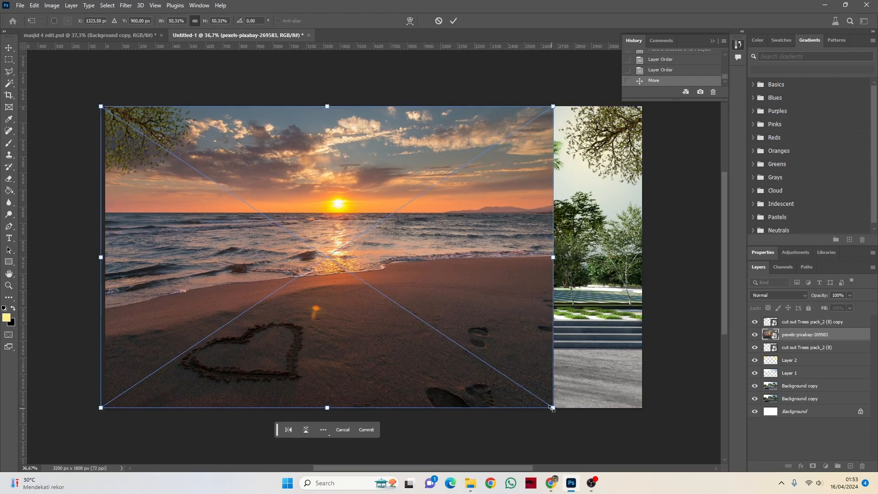
left_click_drag(552, 407, 707, 441)
left_click(452, 21)
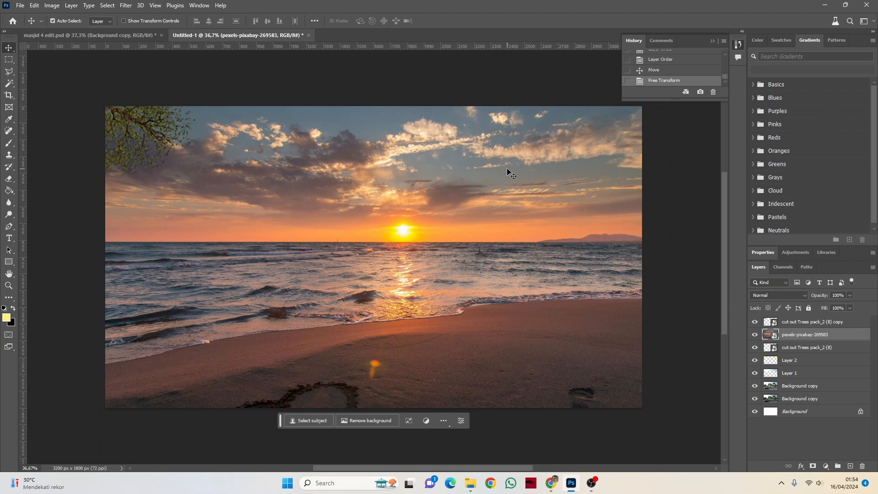
left_click_drag(796, 334, 793, 321)
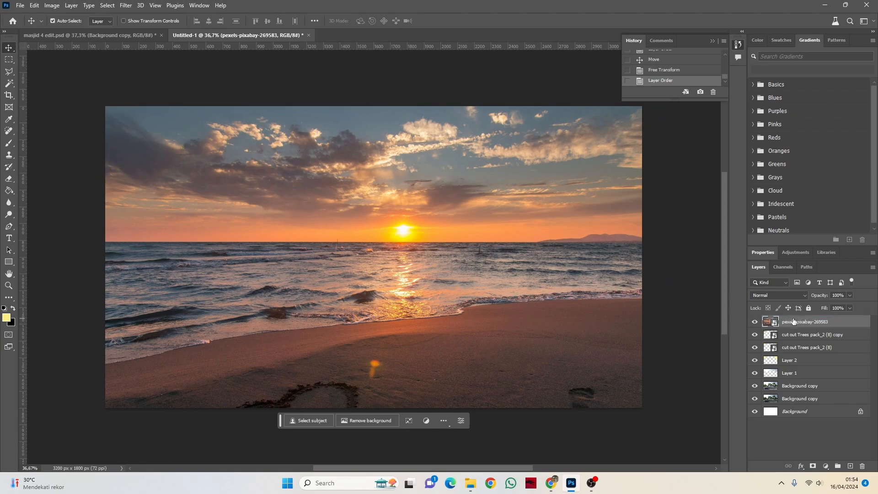
Step: Hide the sunset photo and select the sky on the upper Background copy layer, extending the selection beside the right tower with Magic Wand
left_click(755, 322)
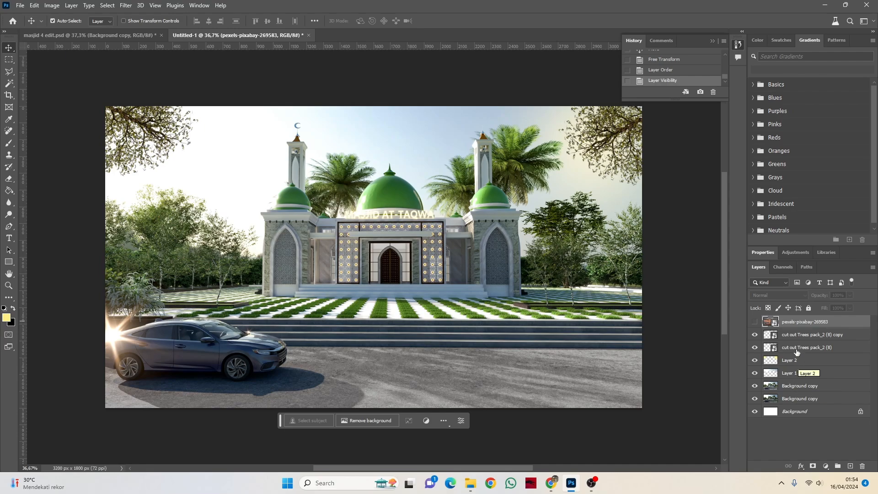
left_click(783, 385)
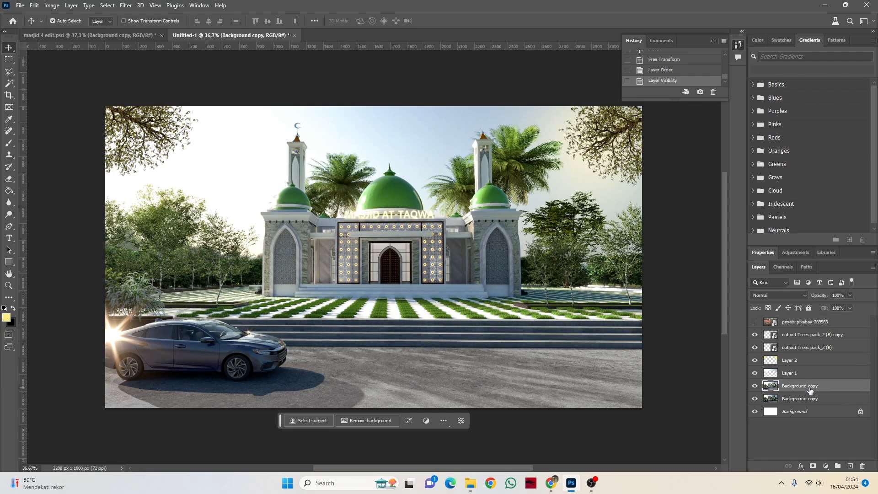
left_click(107, 5)
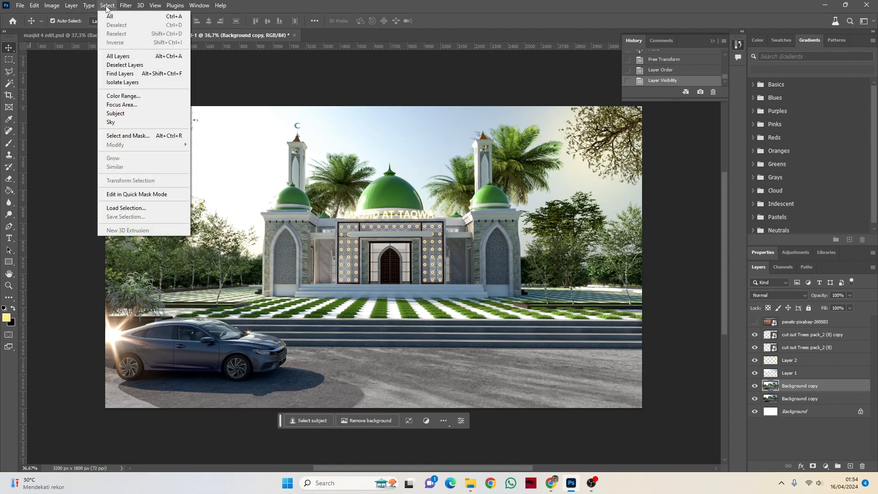
left_click(121, 124)
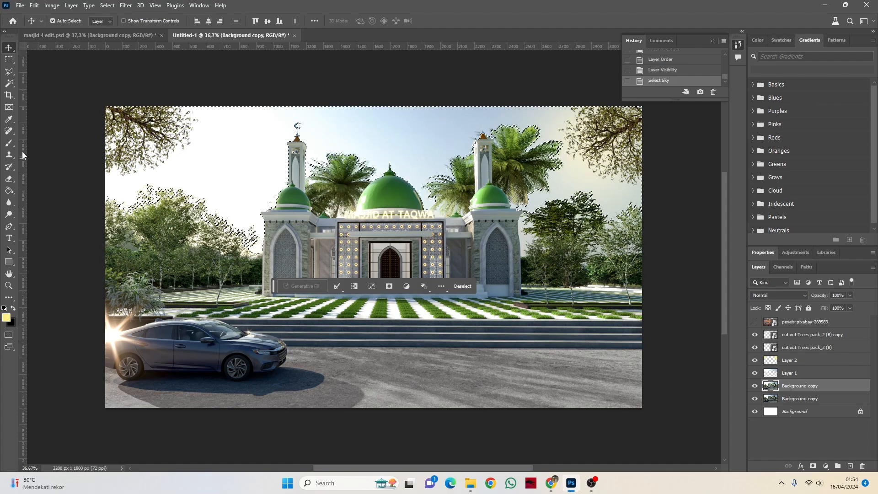
key("w")
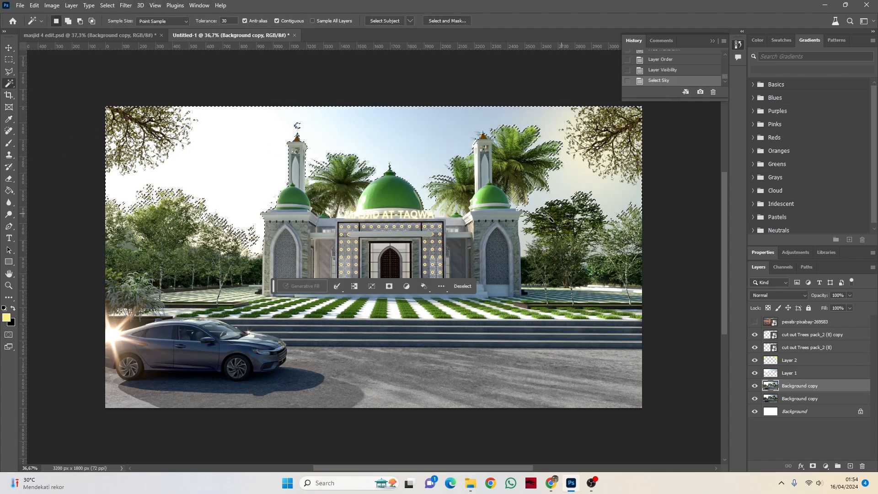
left_click(527, 241, "shift")
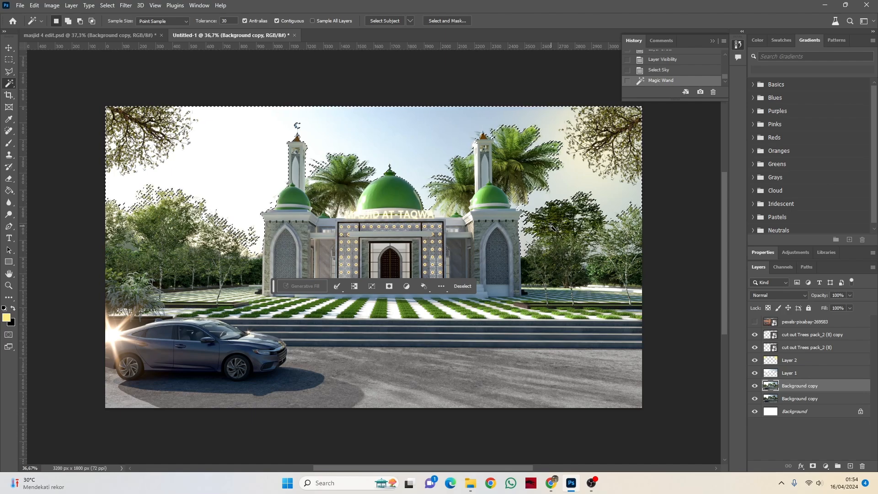
Step: Copy the selected sky area of the sunset photo onto a new layer between Layer 1 and Layer 2, and hide the original photo
left_click(813, 324)
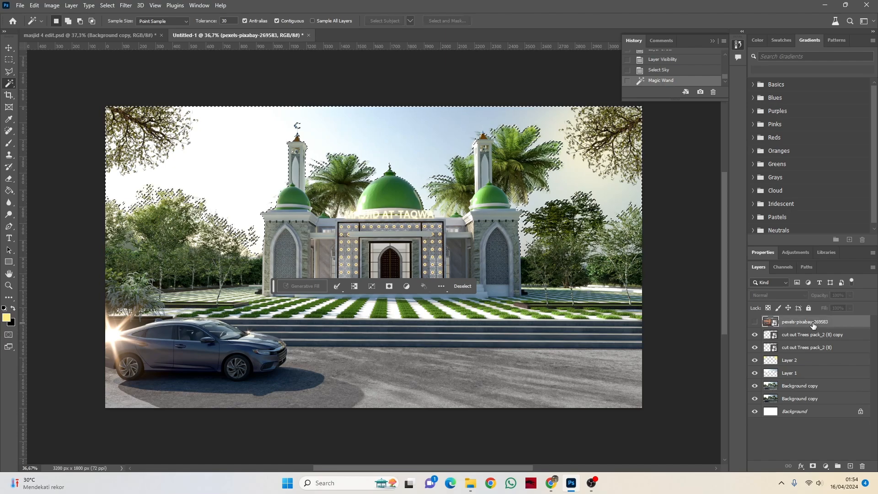
left_click(755, 323)
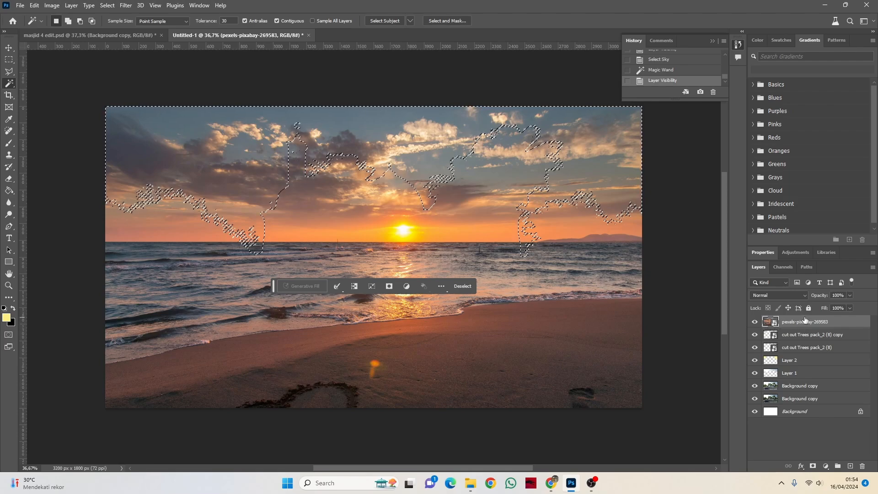
key("ctrl+j")
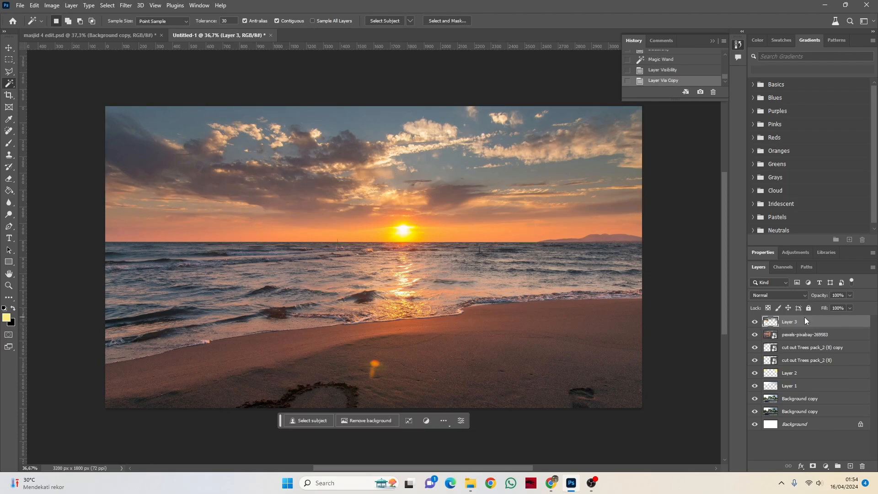
left_click(755, 335)
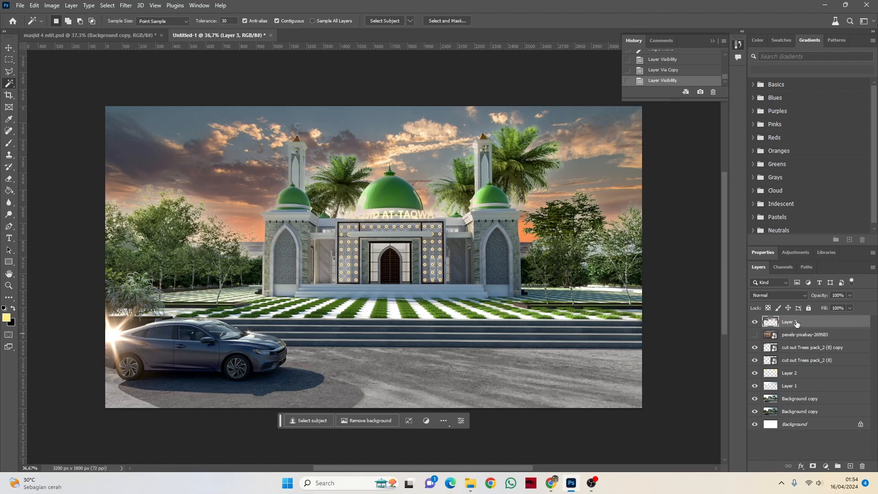
left_click_drag(797, 323, 807, 381)
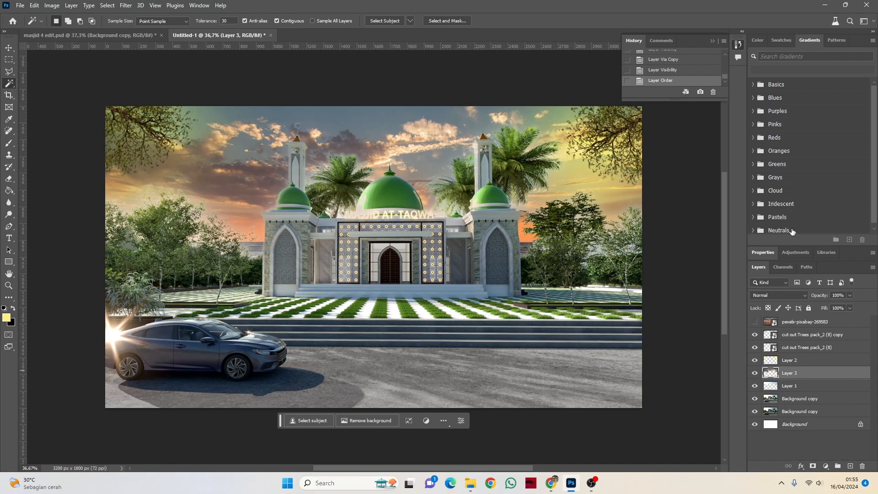
Step: Blend the copied sunset sky layer in Luminosity mode at 47% opacity
left_click(781, 298)
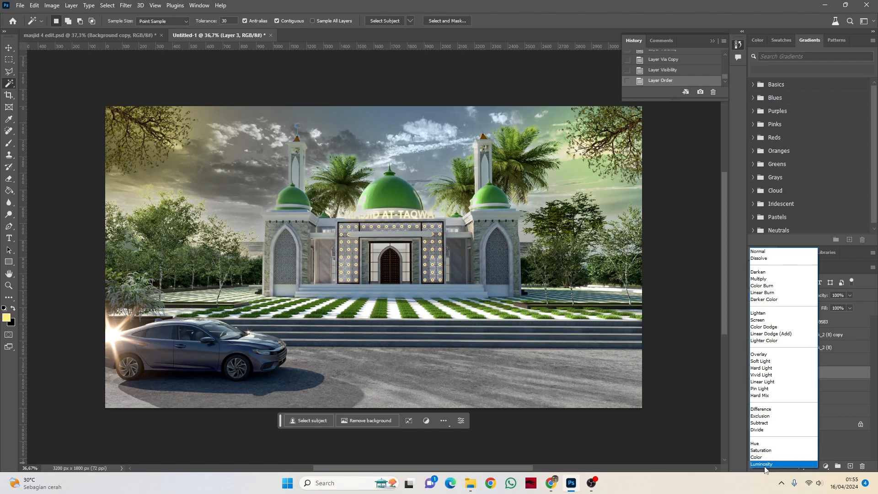
left_click(763, 464)
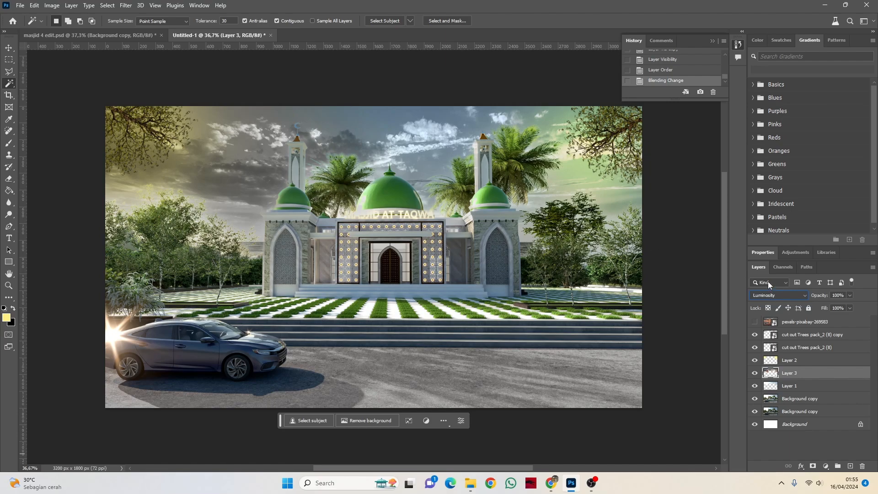
left_click(849, 295)
left_click(833, 305)
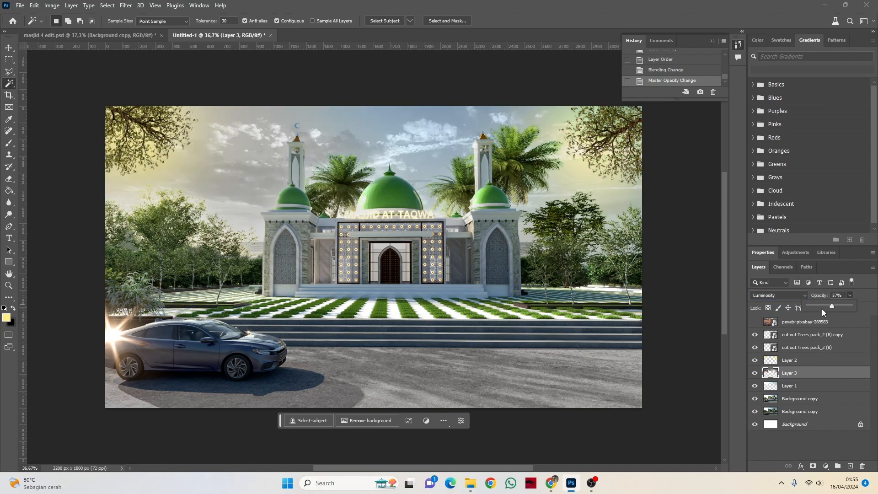
left_click(823, 306)
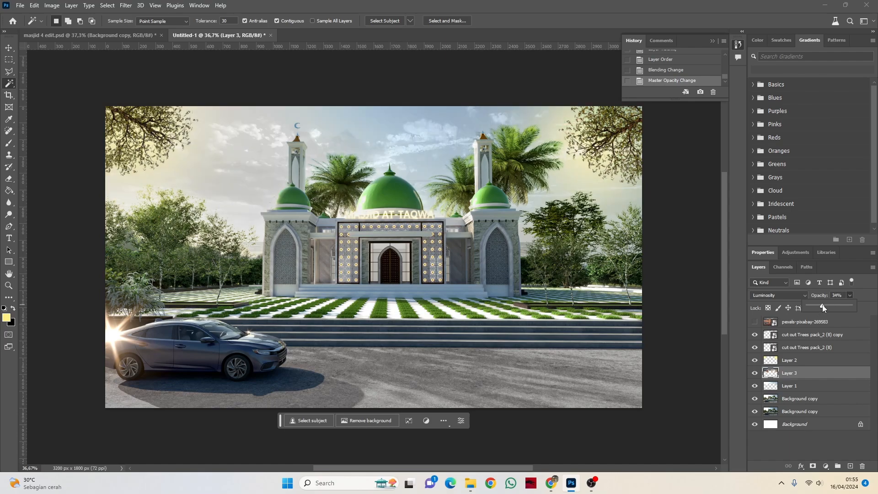
left_click(833, 307)
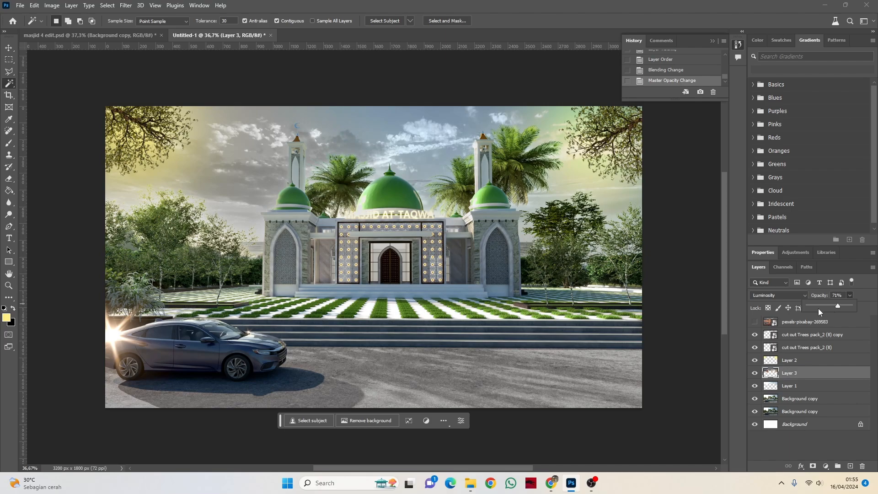
left_click(827, 306)
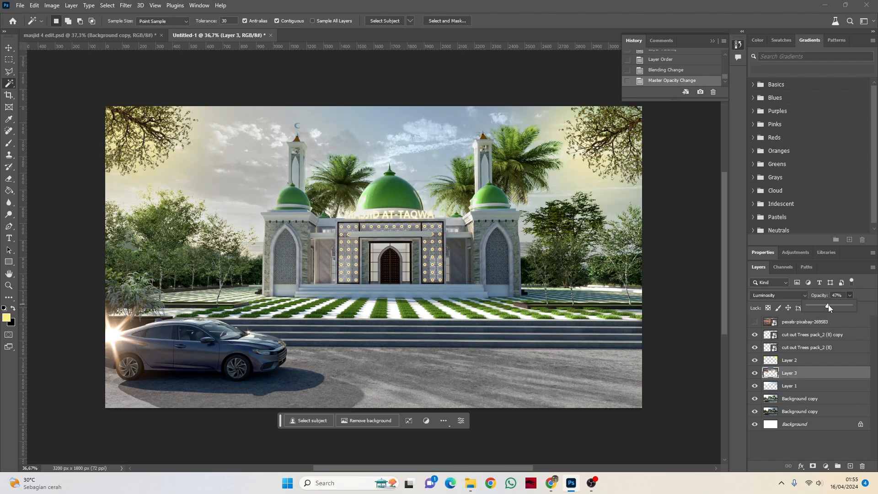
Step: Select the yellow glow layer, Layer 2, and inspect the blended clouds and corner glow across the image
left_click(798, 361)
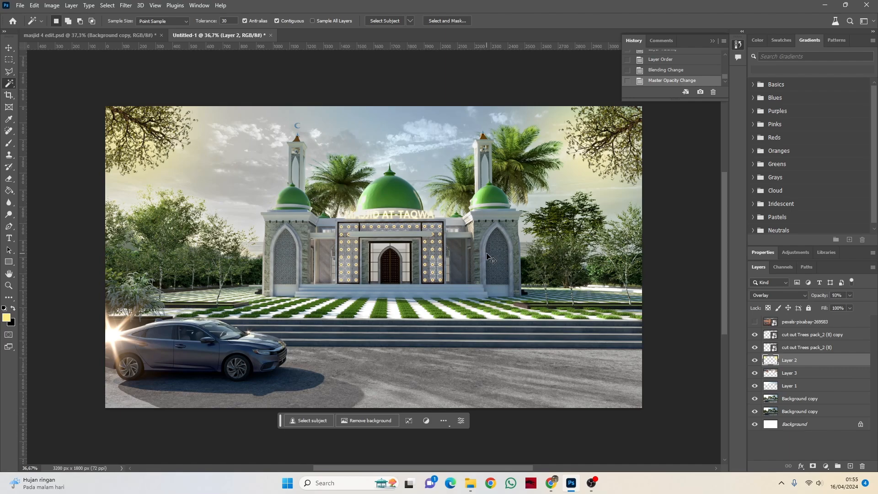
scroll(483, 254, "down", 4)
scroll(450, 241, "up", 5)
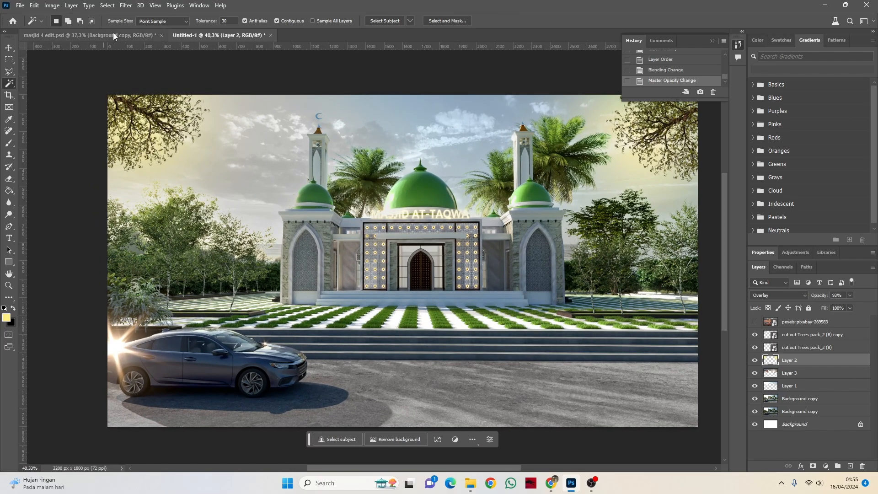
Step: Check the reference document masjid 4 edit.psd, and select all layers from the upper tree copy through the upper Background copy
left_click(114, 35)
left_click(233, 35)
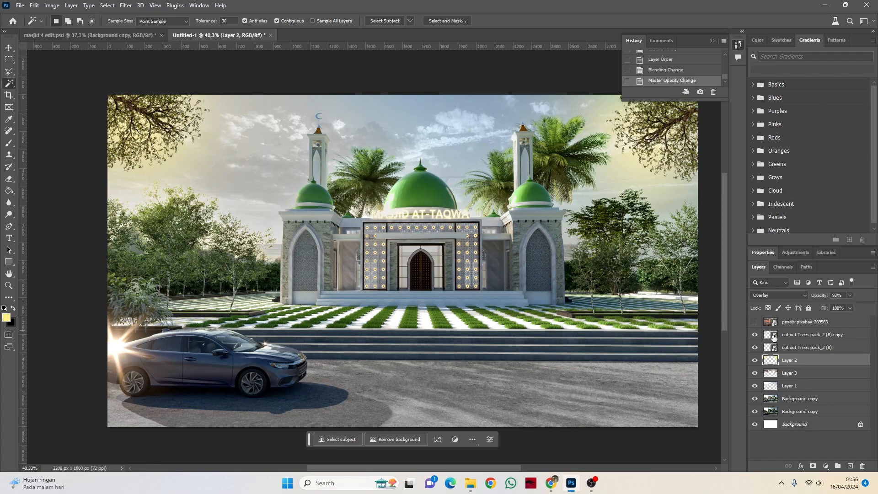
left_click(801, 338)
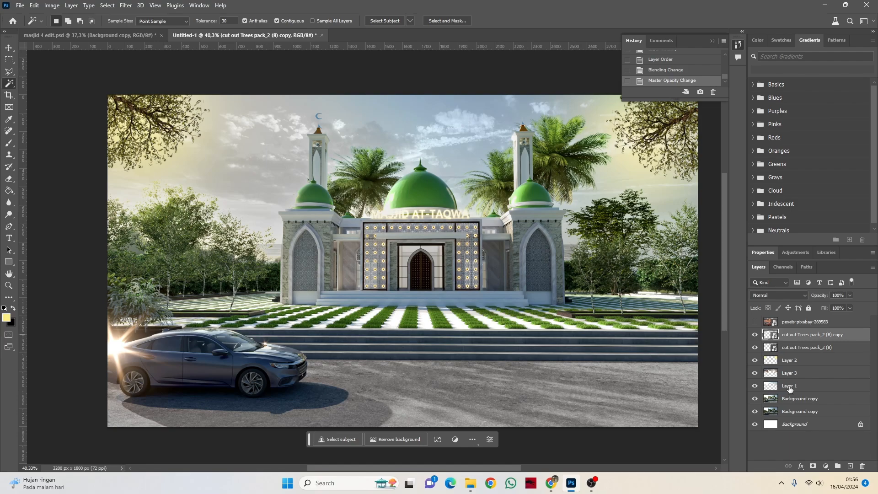
left_click(800, 401, "shift")
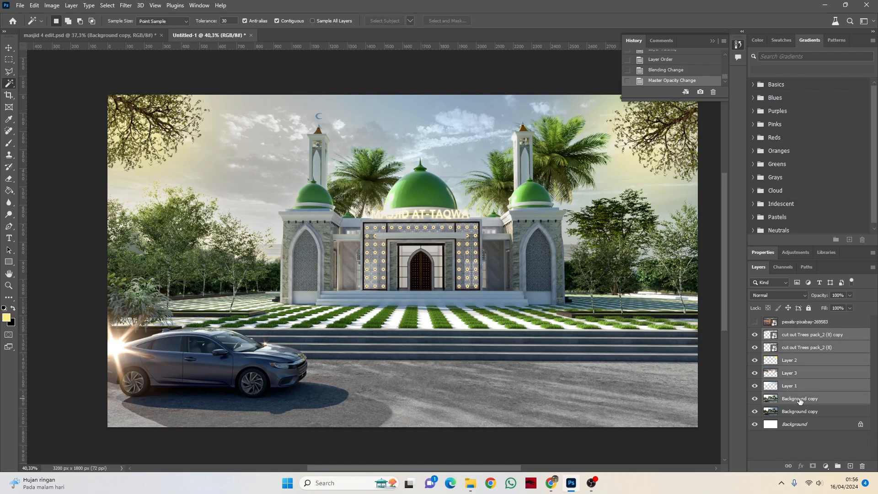
Step: Compare the original render with the edit by hiding and reshowing both tree layers, Layers 1 to 3 and the upper Background copy
left_click(755, 334)
left_click(754, 347)
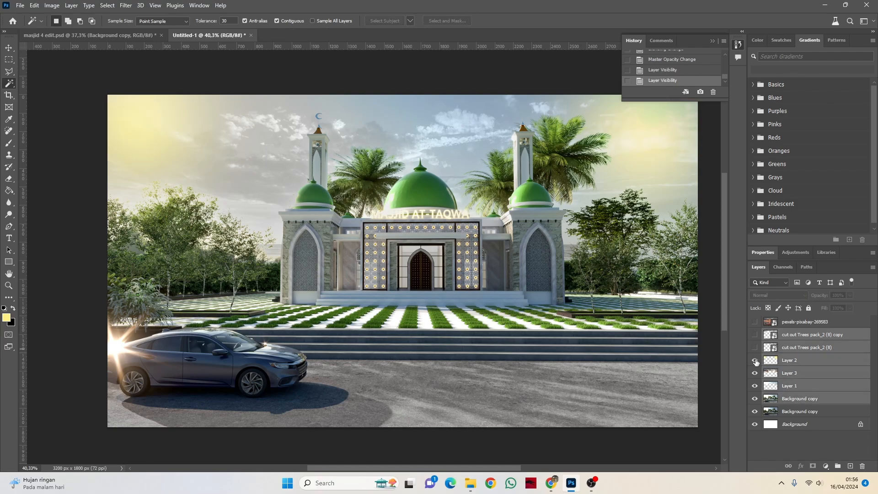
left_click(754, 360)
left_click(754, 373)
left_click(754, 385)
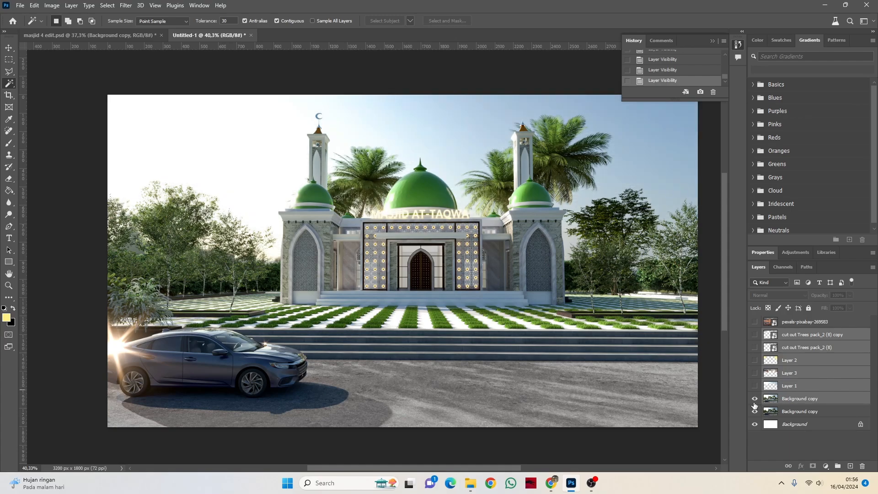
left_click(754, 399)
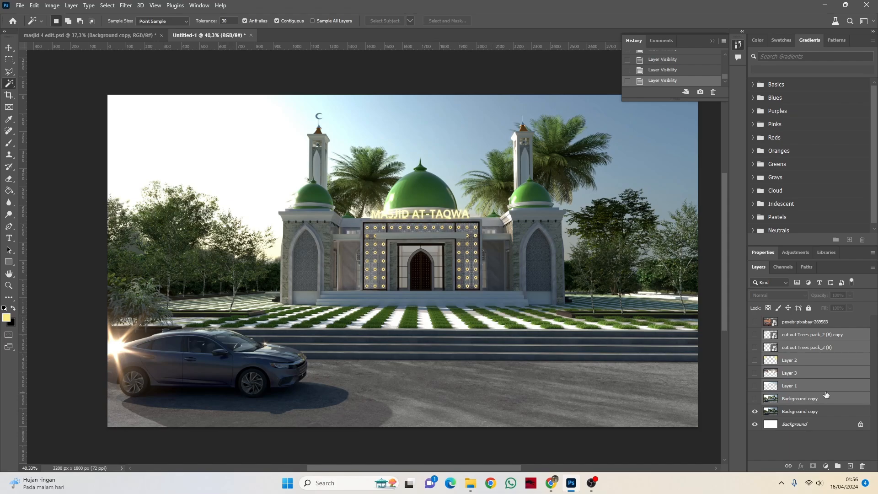
left_click(755, 398)
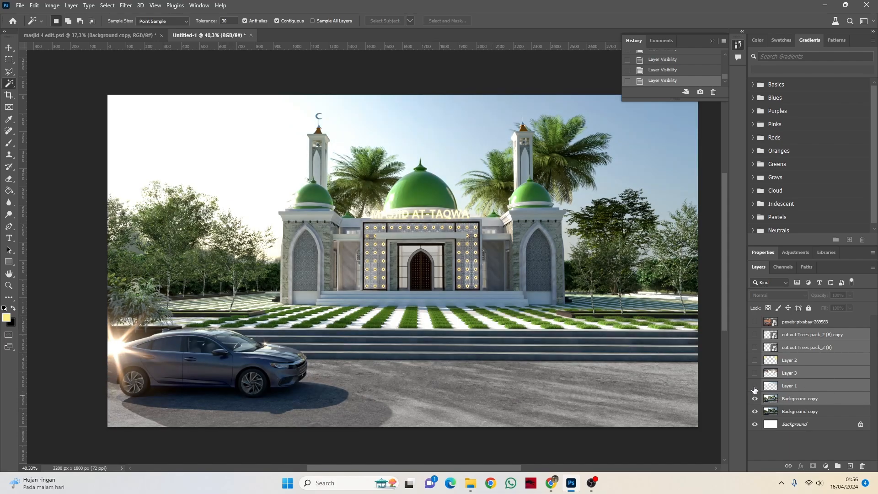
left_click(755, 386)
left_click(755, 373)
left_click(754, 360)
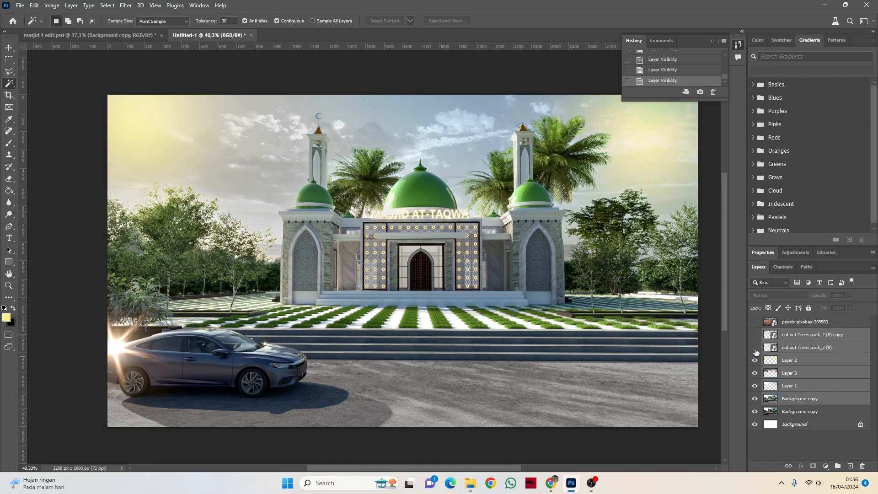
left_click(755, 347)
left_click(755, 334)
Step: Select only the cut out Trees pack_2 (8) copy layer
scroll(480, 243, "down", 2, "alt")
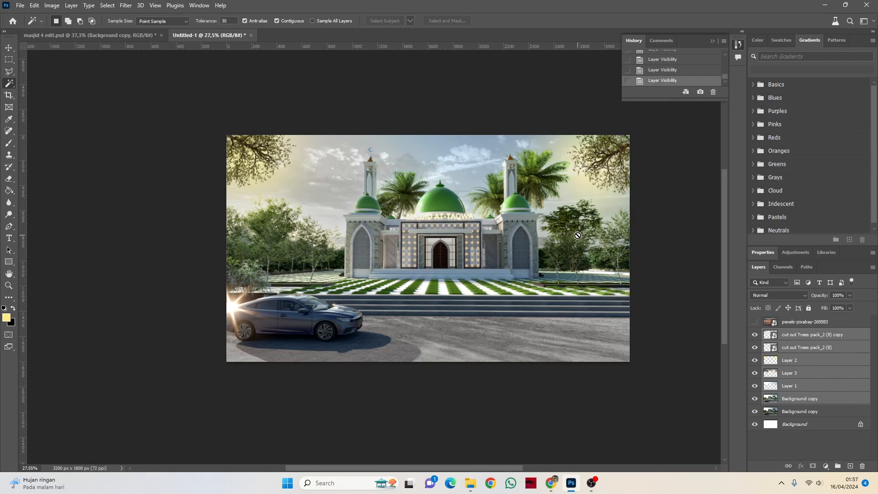
scroll(577, 235, "up", 1)
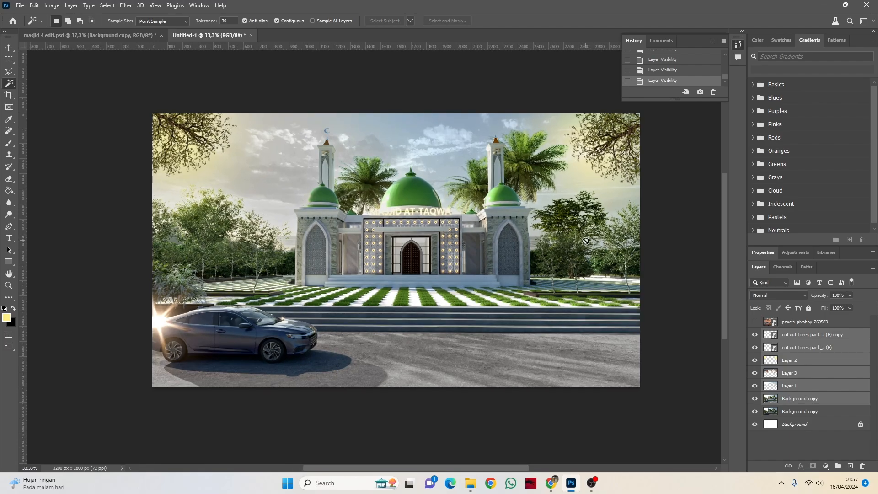
left_click(9, 48)
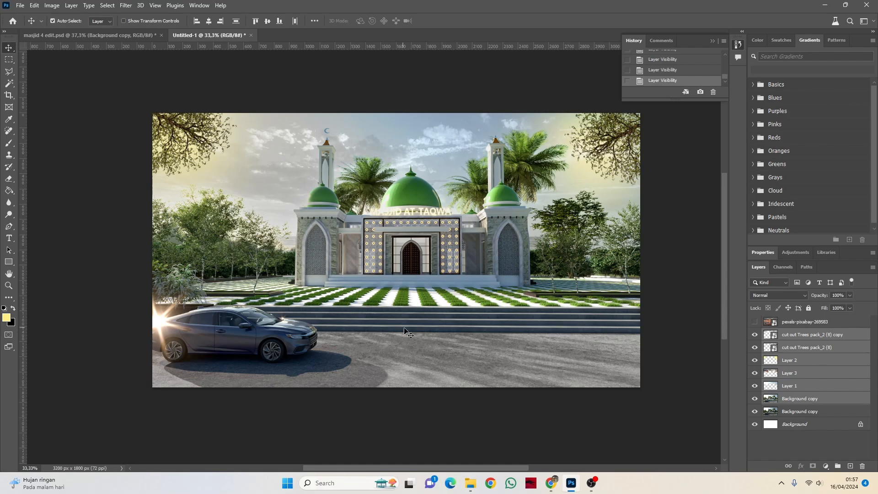
scroll(386, 270, "up", 3)
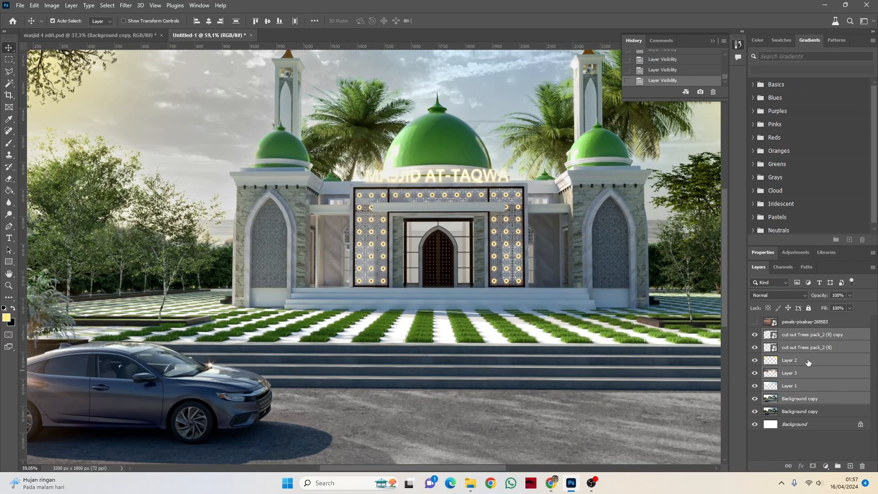
left_click(798, 348)
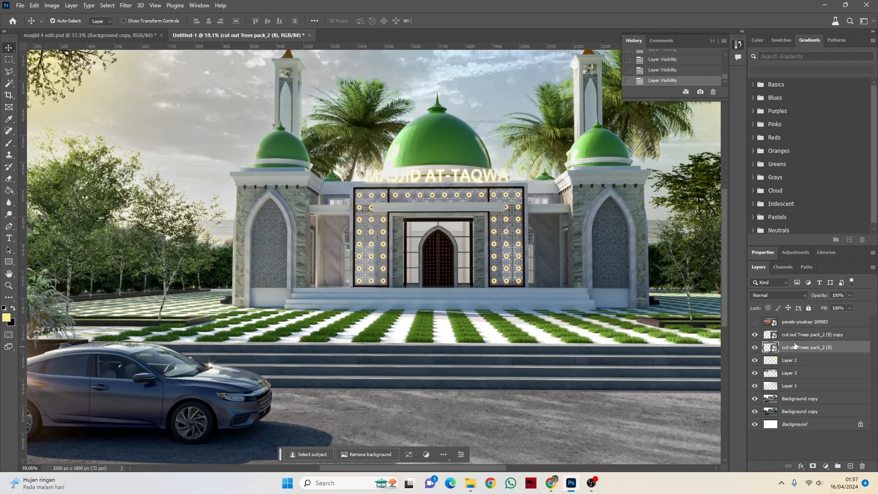
left_click(792, 337)
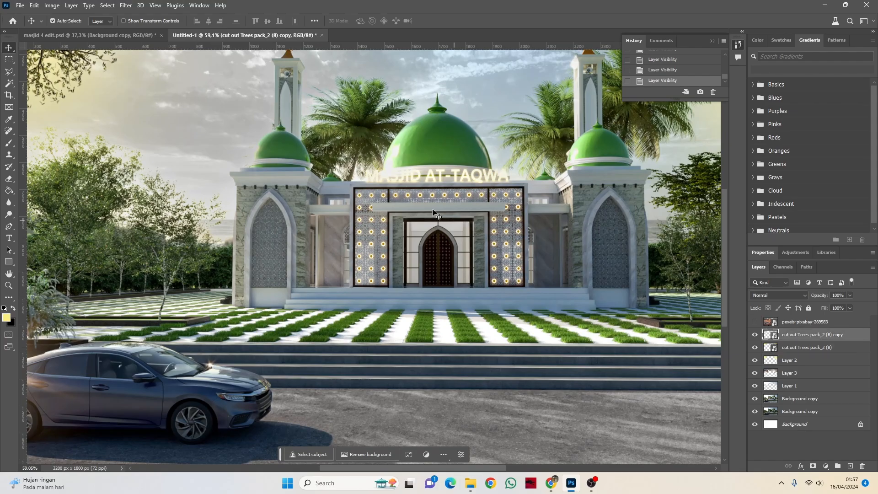
scroll(426, 252, "up", 5)
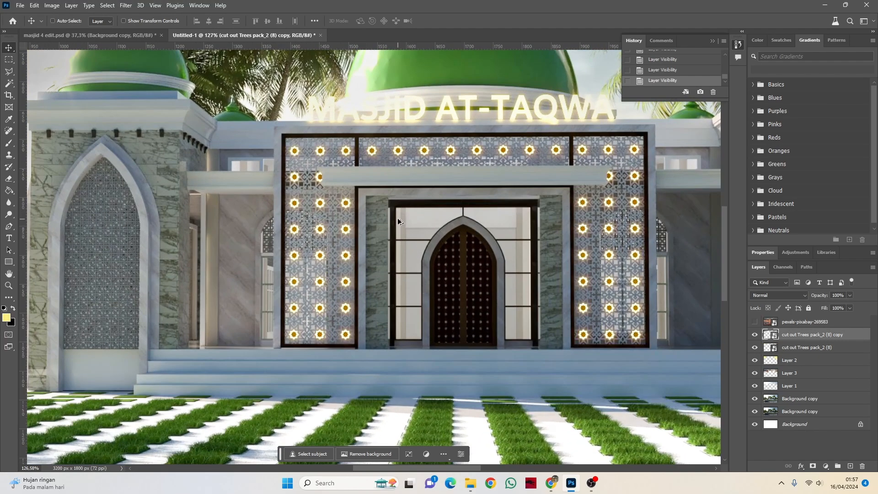
scroll(418, 250, "up", 2)
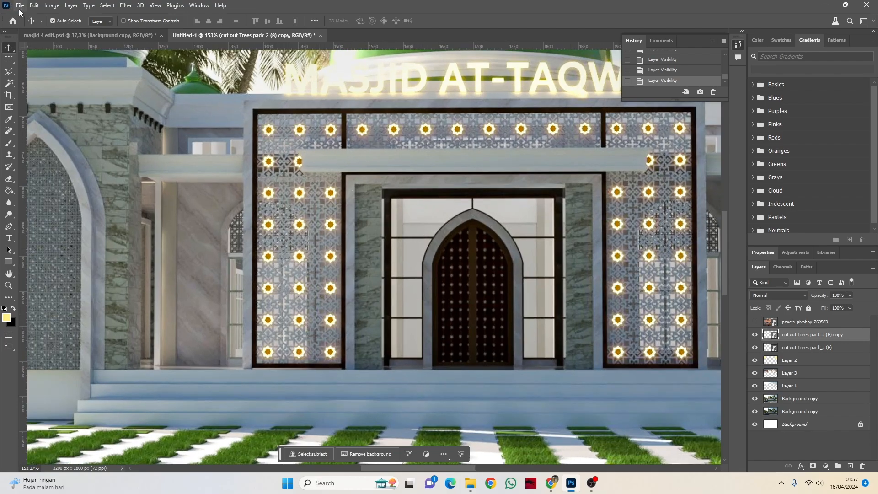
left_click(8, 61)
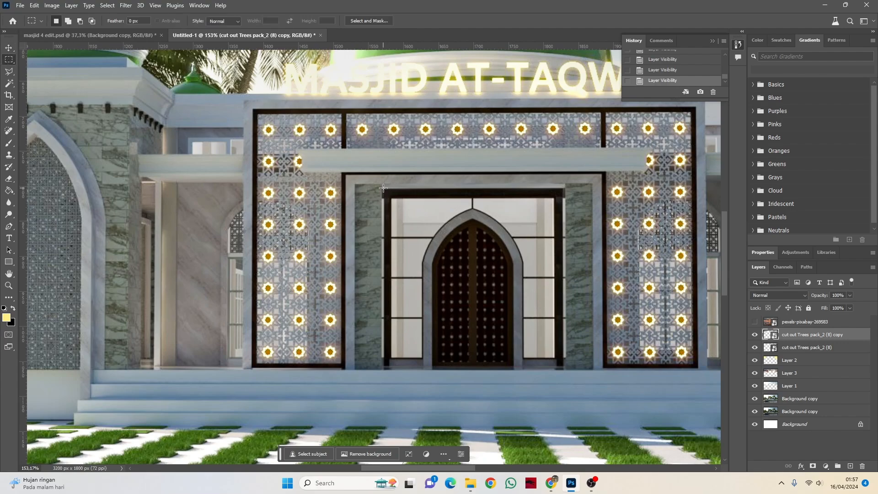
left_click_drag(383, 188, 566, 366)
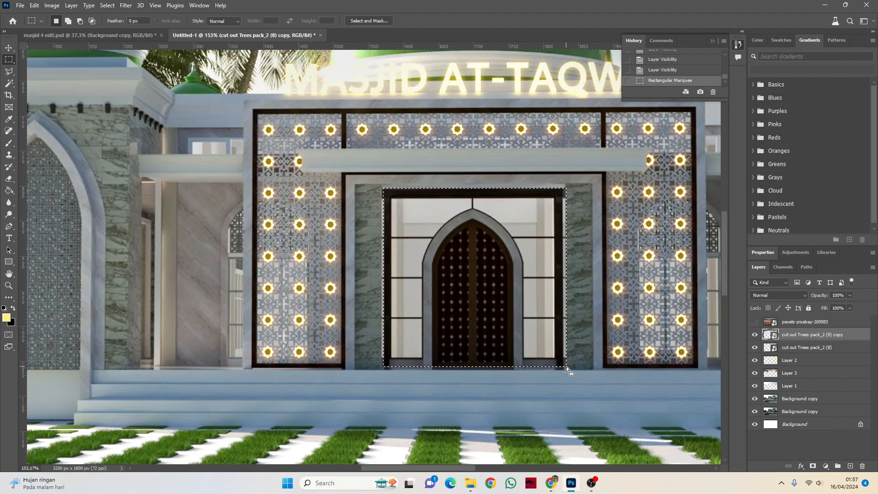
key("ctrl+d")
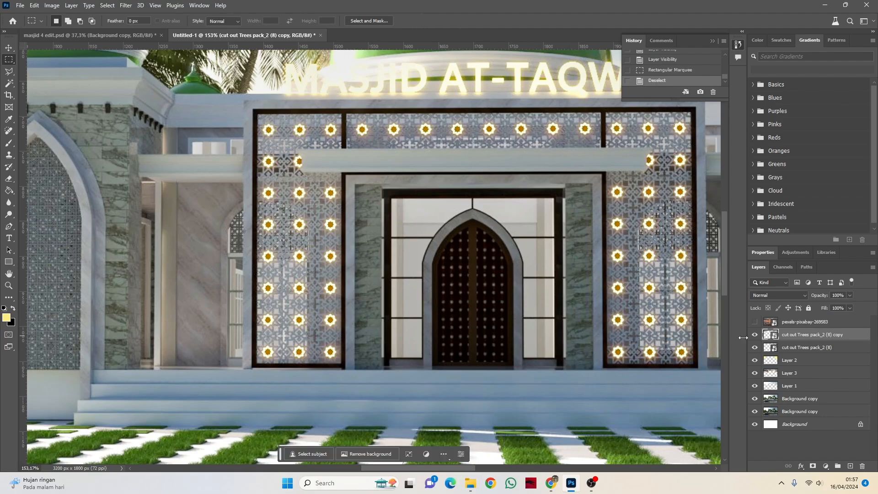
Step: Create a new layer above the tree layers and fill a rectangular selection around the entrance doorway with white, clearing the selection
left_click(850, 467)
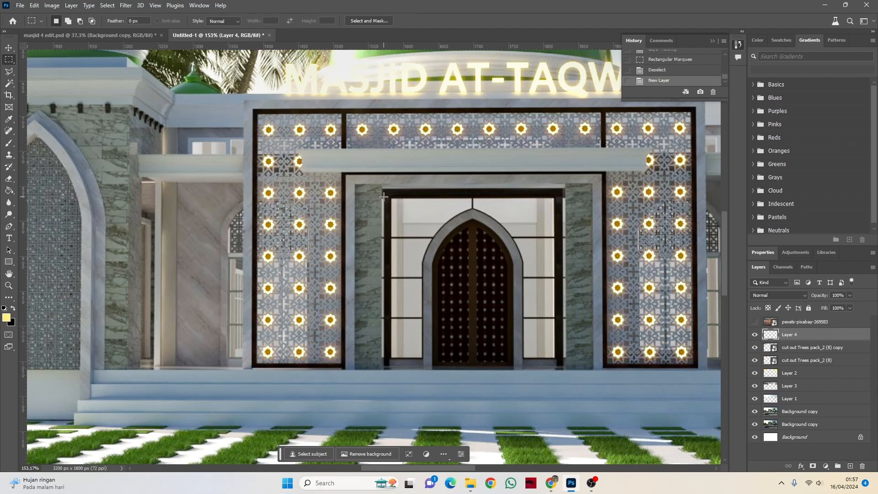
left_click_drag(383, 191, 566, 368)
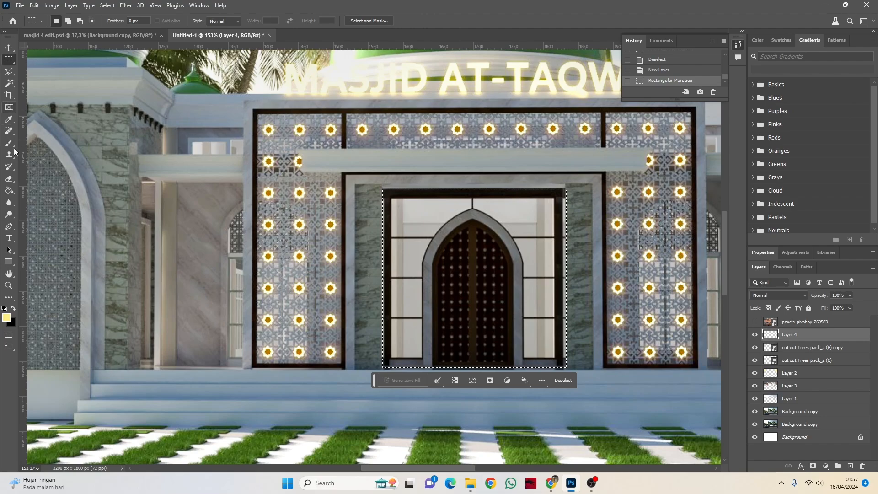
left_click(13, 308)
left_click(8, 318)
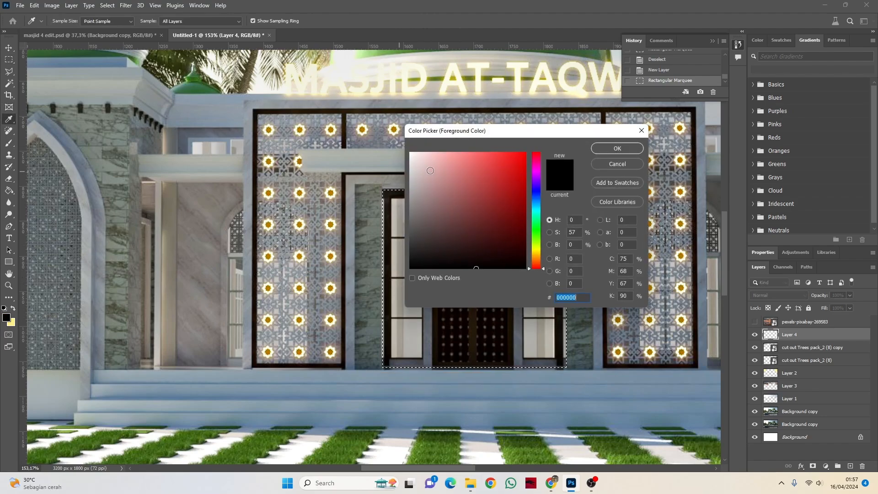
left_click(410, 153)
left_click(611, 152)
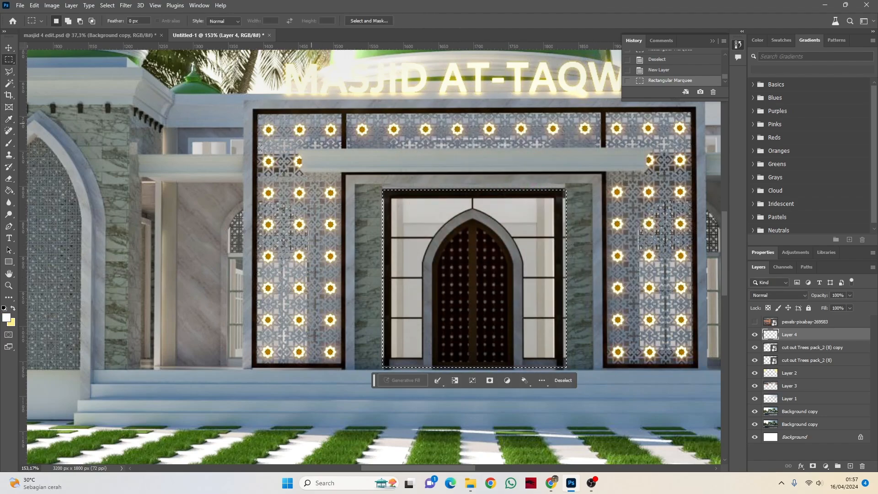
left_click(9, 190)
left_click(431, 206)
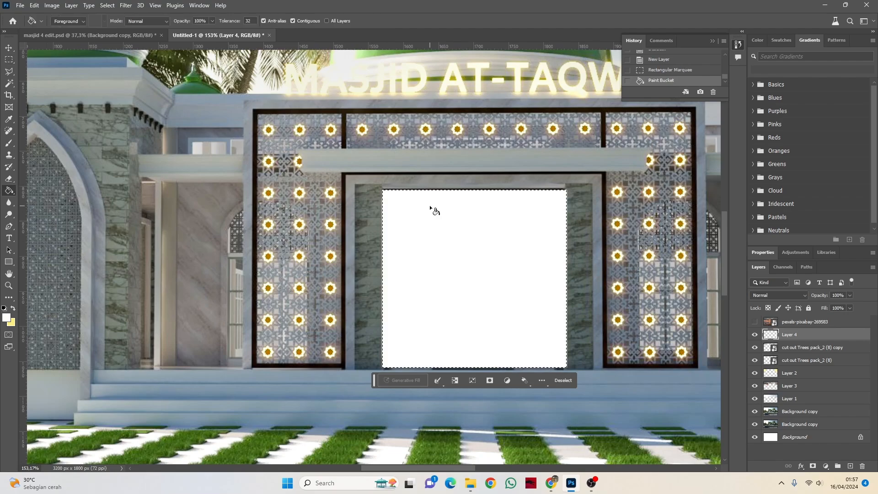
key("ctrl+d")
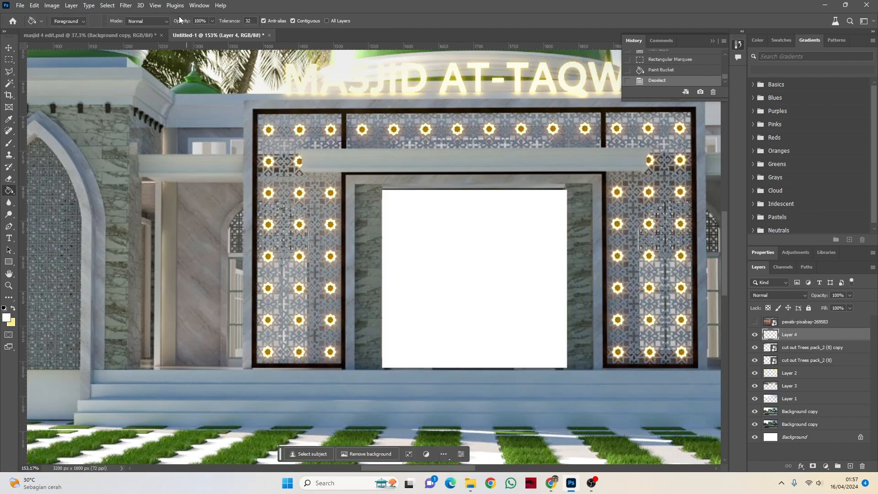
Step: Try a Box Blur on the white doorway rectangle, testing radii of 44 and 182 pixels
left_click(125, 5)
mouse_move(106, 4)
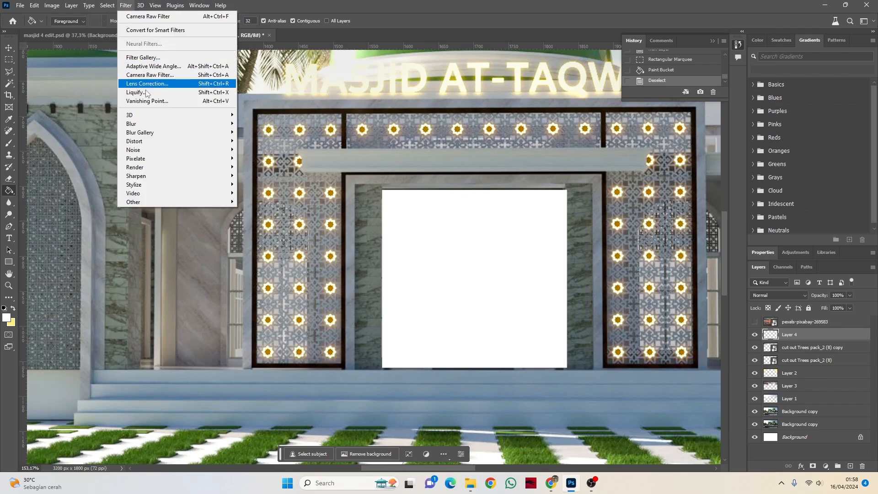
mouse_move(165, 127)
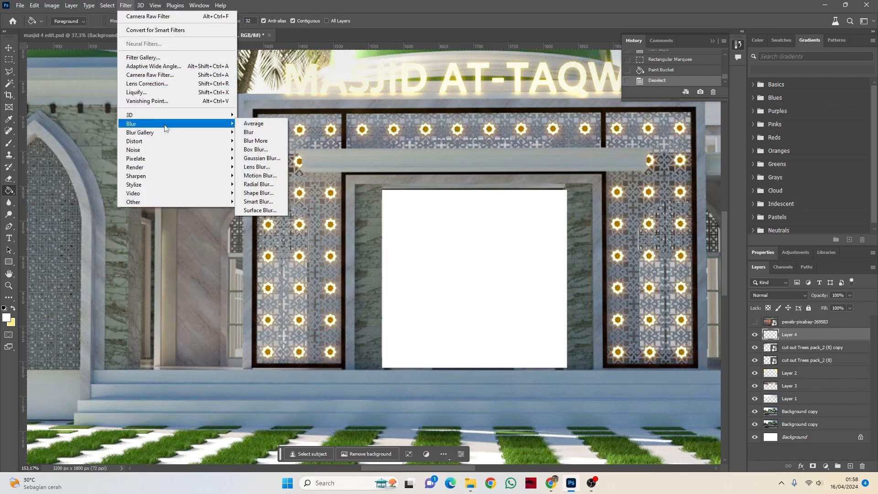
left_click(256, 149)
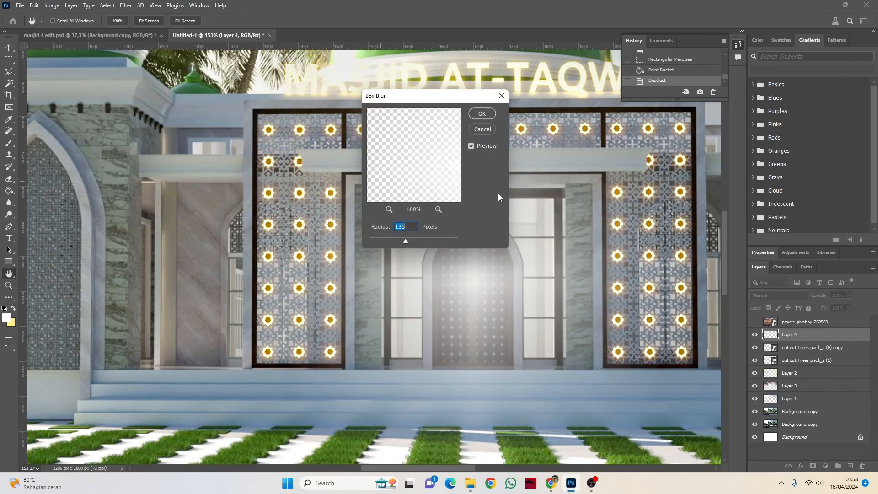
left_click_drag(435, 104, 284, 124)
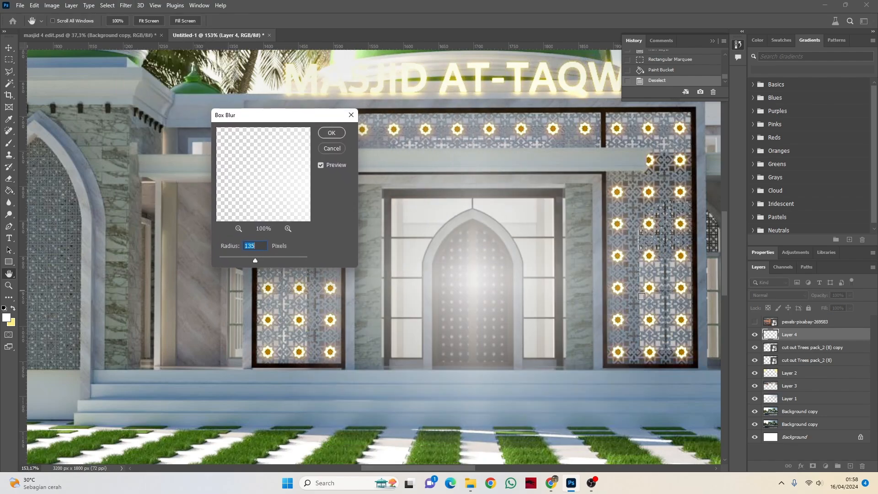
left_click(286, 258)
left_click(240, 259)
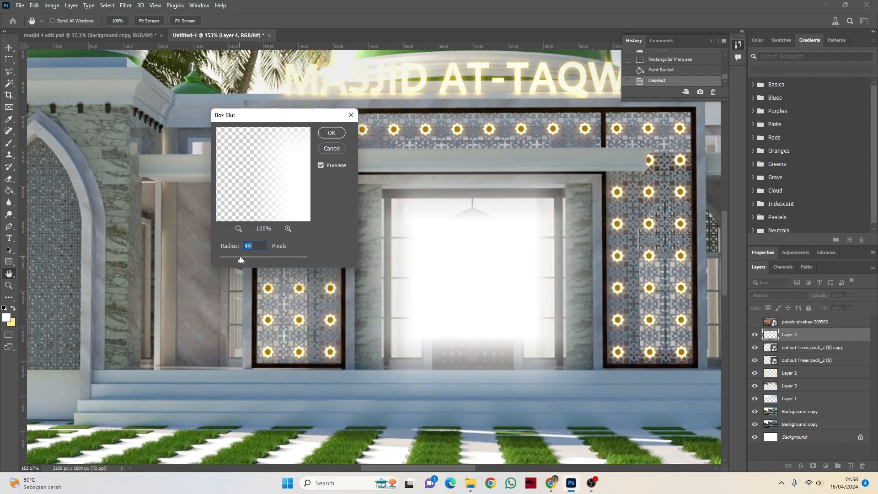
left_click(262, 259)
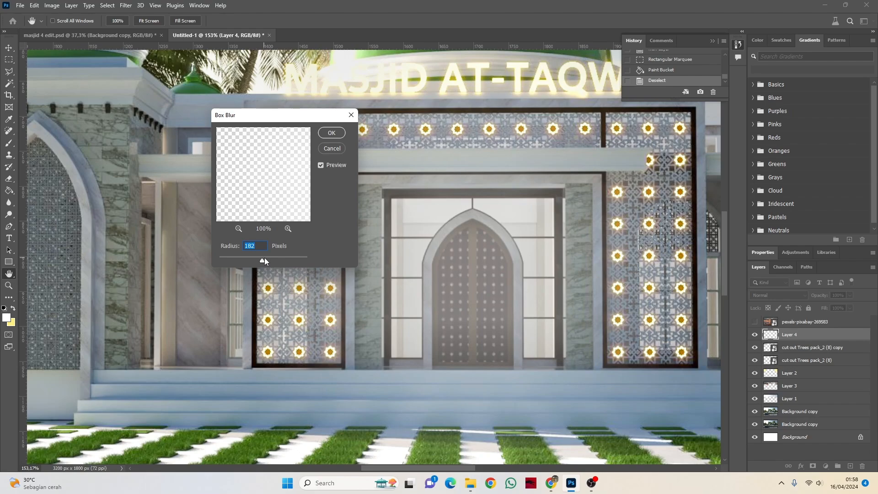
left_click(332, 149)
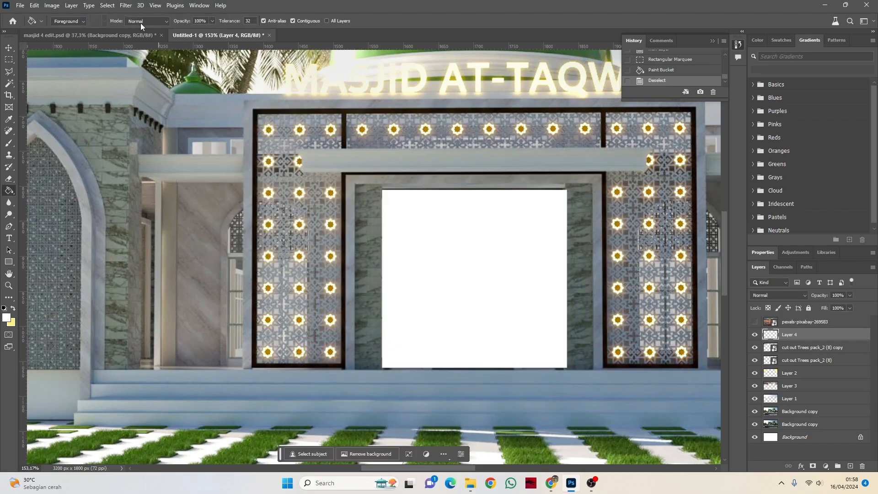
Step: Apply a Gaussian Blur with a radius of about 72.6 pixels to the white doorway rectangle on Layer 4
left_click(126, 6)
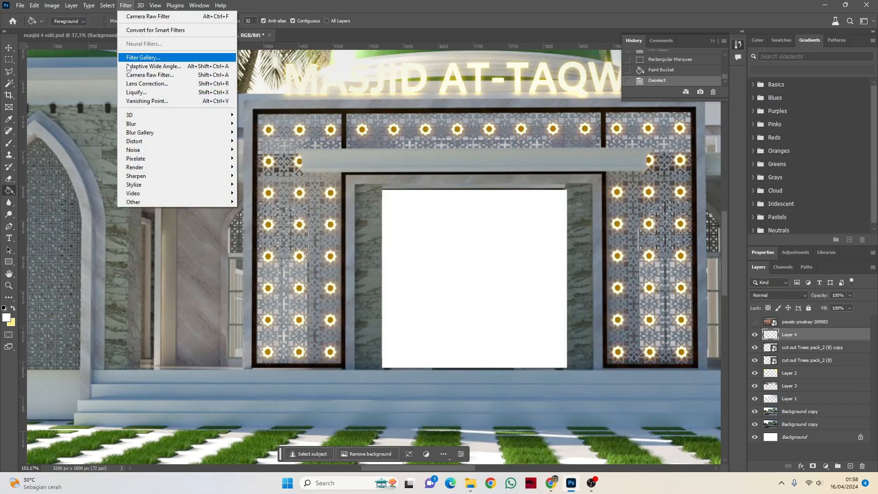
mouse_move(210, 126)
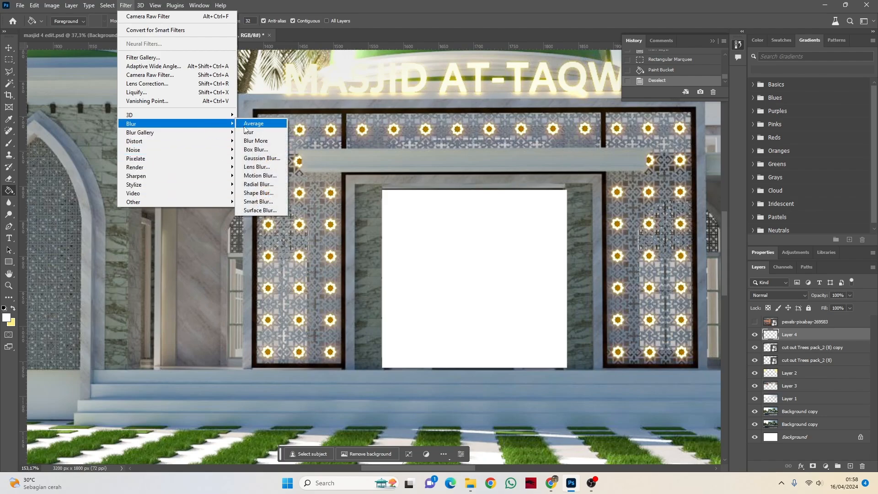
left_click(262, 159)
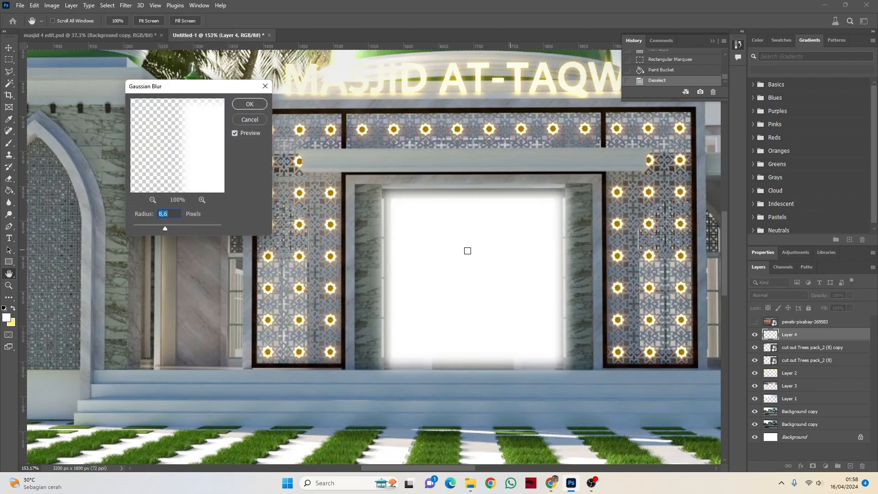
mouse_move(177, 227)
left_mouse_down()
mouse_move(206, 230)
mouse_move(176, 229)
left_mouse_up()
left_click(185, 229)
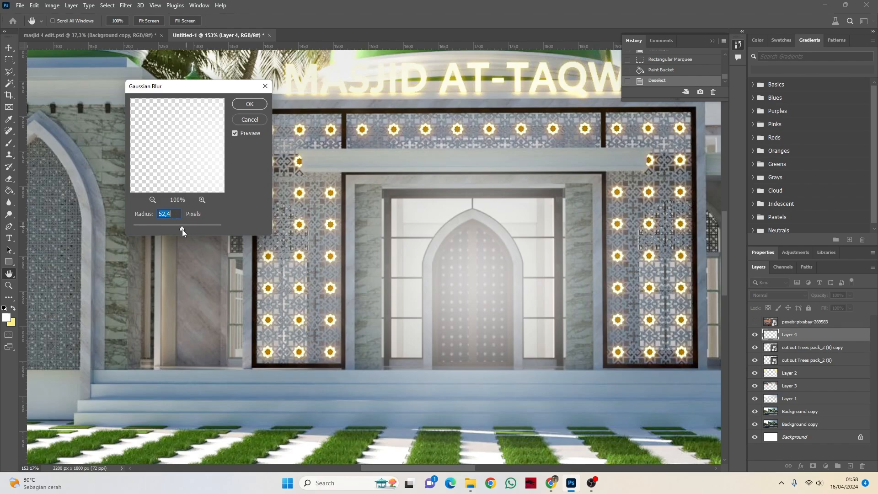
left_click(182, 229)
left_click(186, 229)
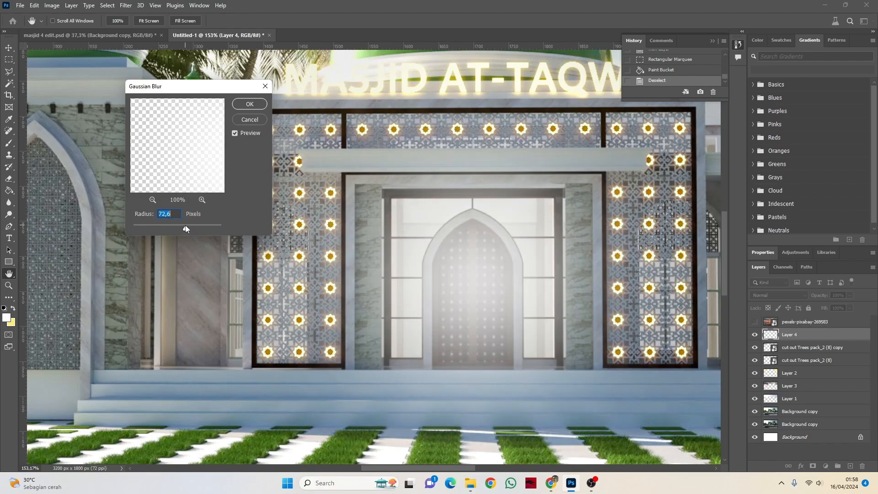
left_click(250, 103)
key("g")
Step: Lower the opacity of the blurred doorway glow on Layer 4 to about 52%
scroll(540, 262, "down", 4)
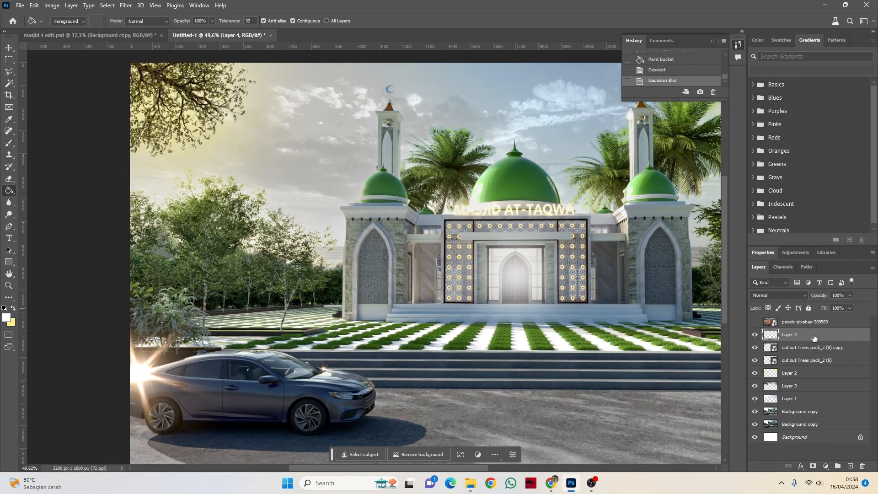
left_click(849, 295)
left_click(798, 295)
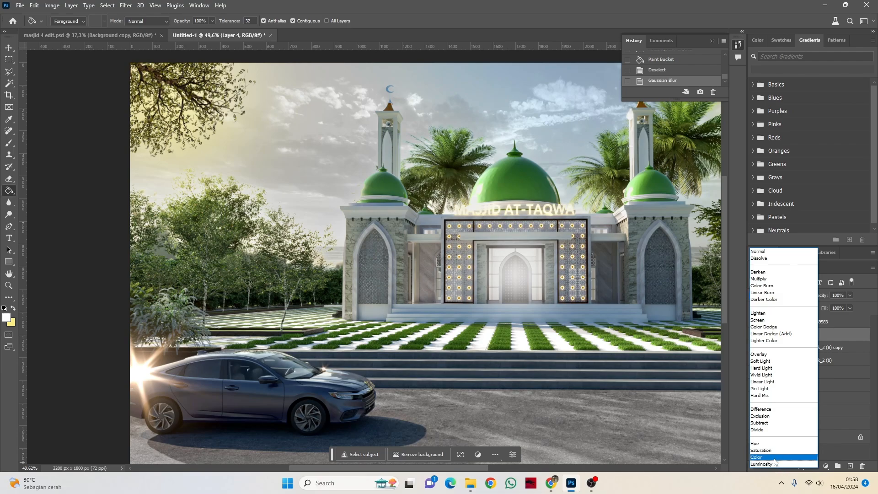
key("Escape")
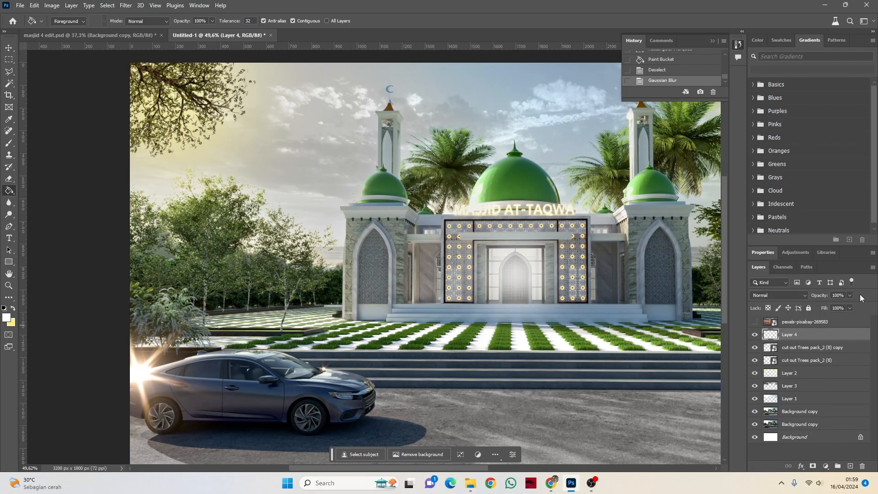
left_click(850, 295)
left_click_drag(834, 307, 835, 308)
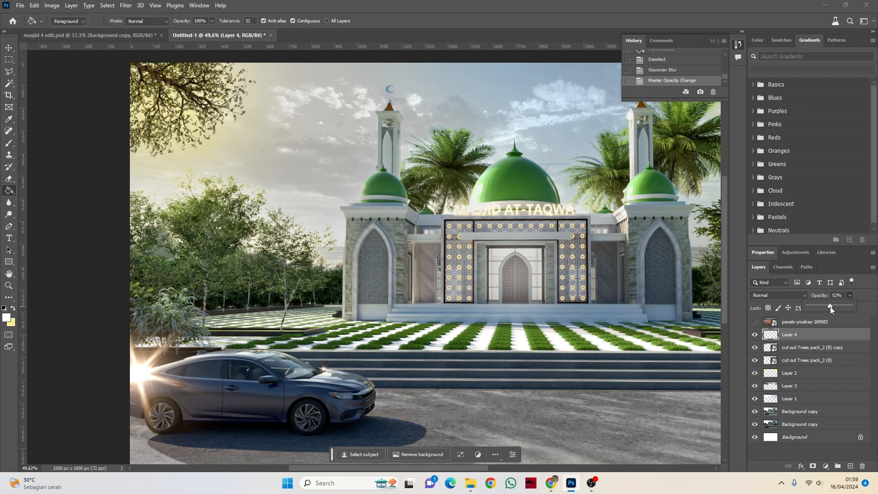
Step: Compare the entrance with and without the glow by hiding and reshowing Layer 4
scroll(601, 293, "down", 3)
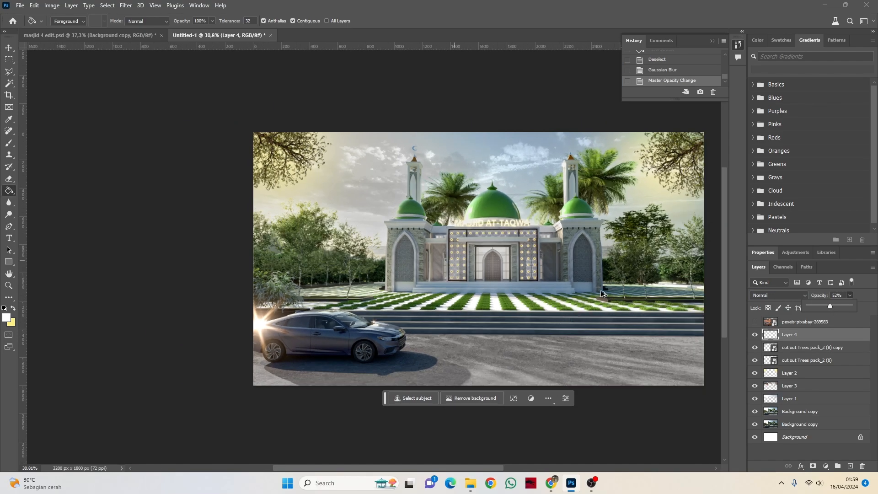
scroll(602, 293, "down", 3)
scroll(540, 266, "up", 4)
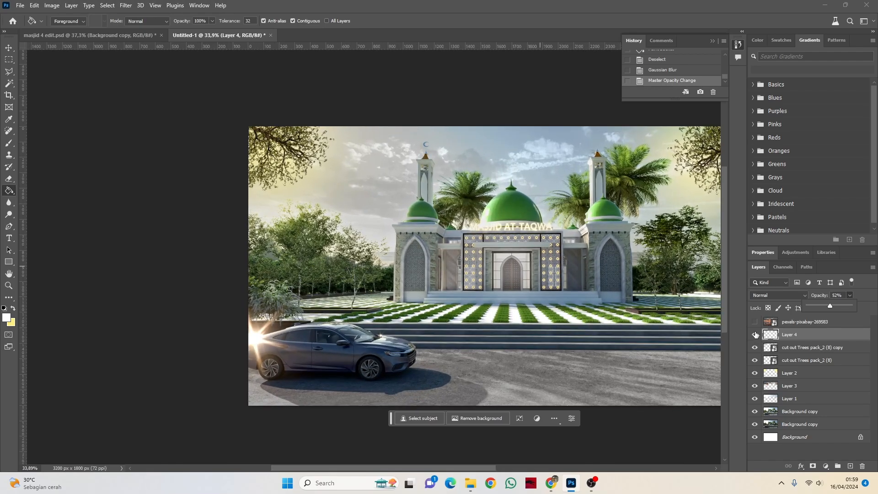
left_click(755, 334)
left_click(755, 334)
left_click(755, 334)
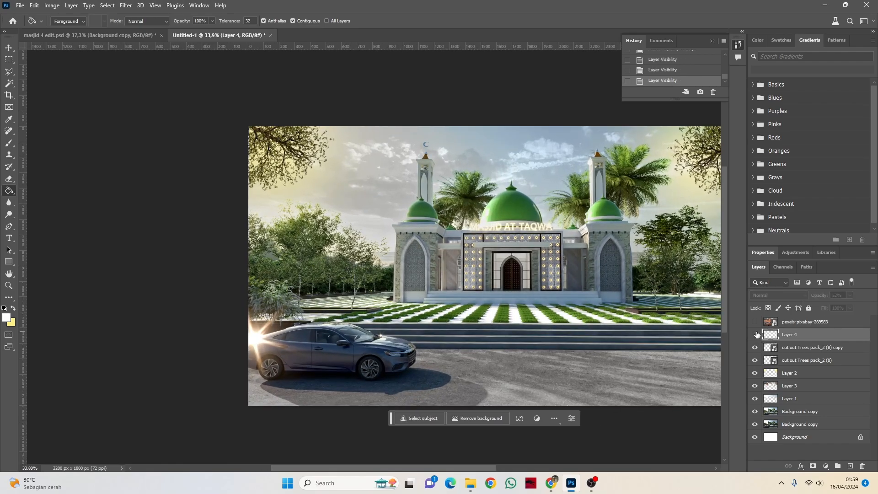
left_click(755, 334)
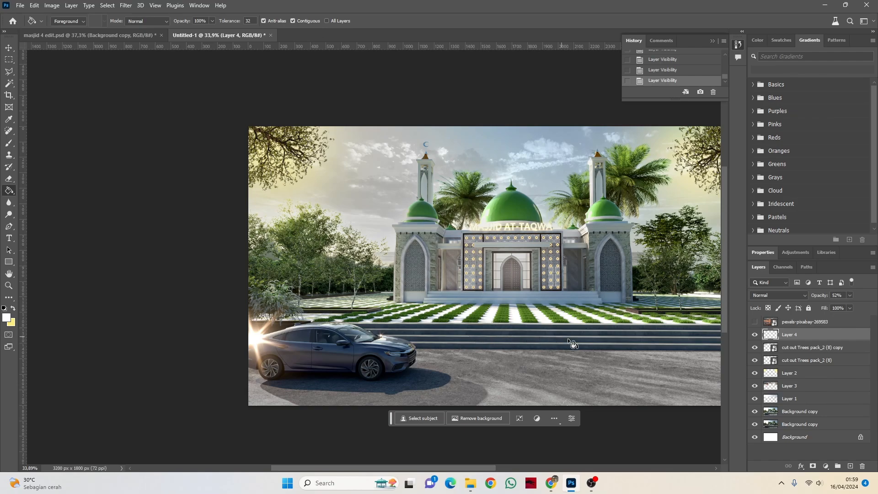
Step: Create a new empty layer directly above Layer 4
left_click(805, 352)
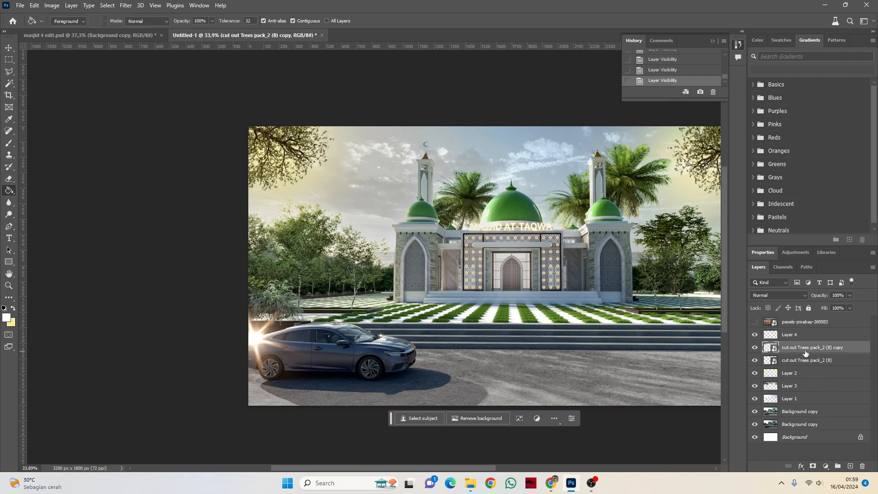
left_click(799, 337)
left_click(850, 466)
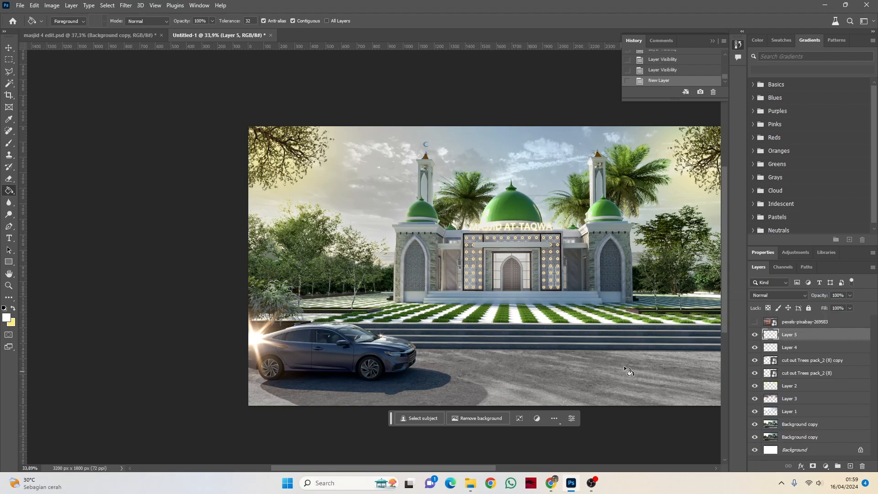
Step: Outline two narrow ray-shaped Polygonal Lasso selections running from beyond the image's upper-left edge to the top of the entrance door
left_click(9, 72)
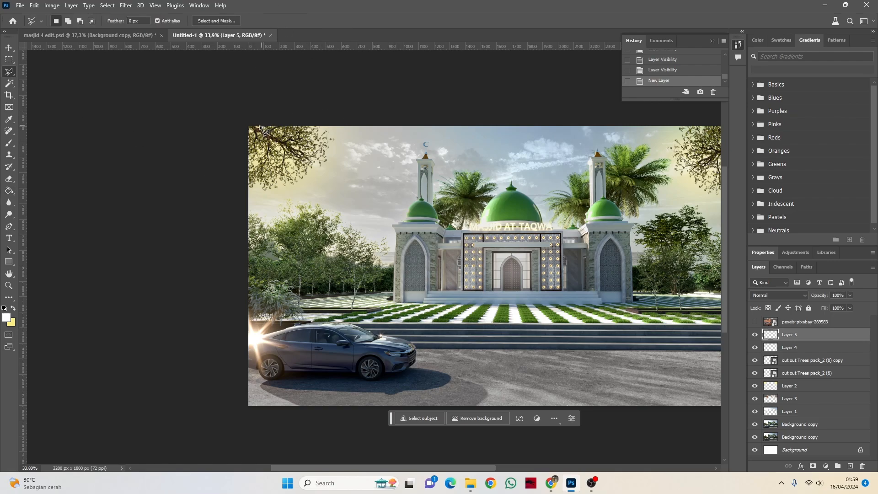
left_click(237, 96)
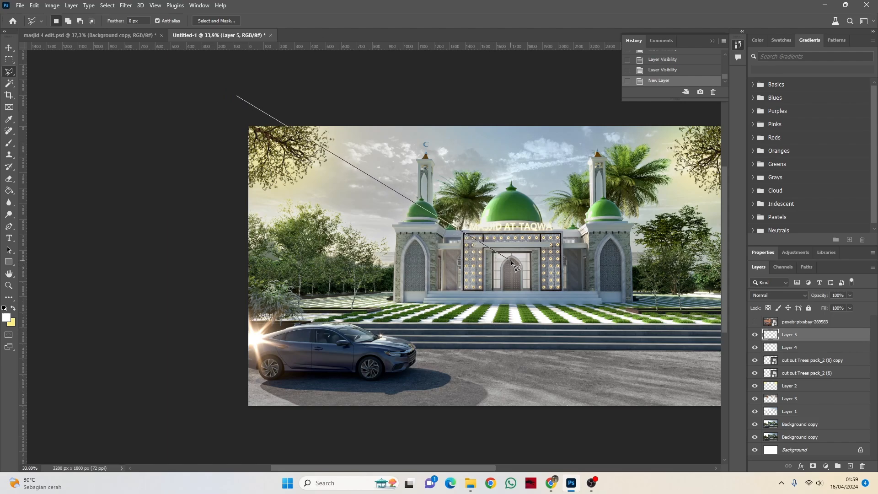
left_click(512, 260)
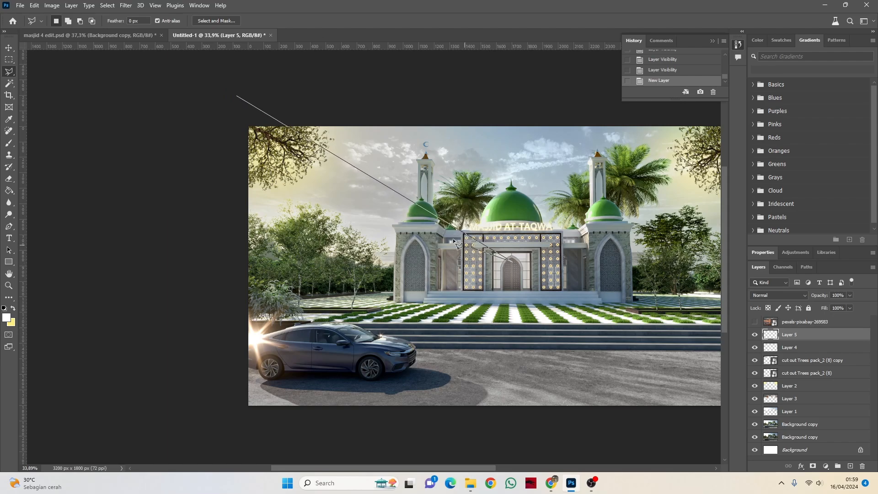
left_click(230, 110)
left_click(238, 96)
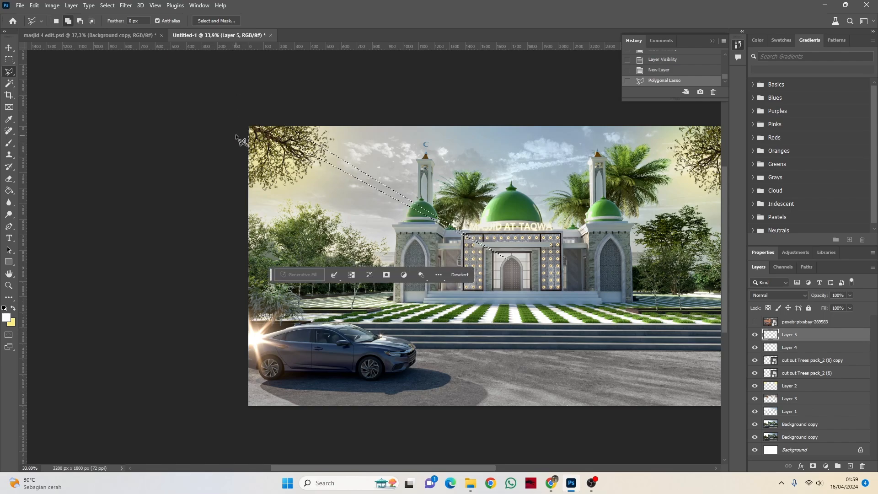
left_click(235, 140)
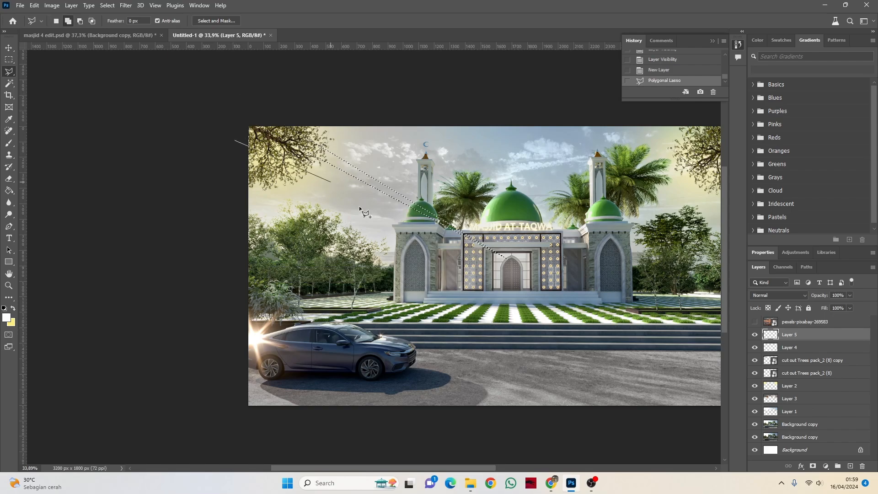
left_click(508, 259)
left_click(234, 141)
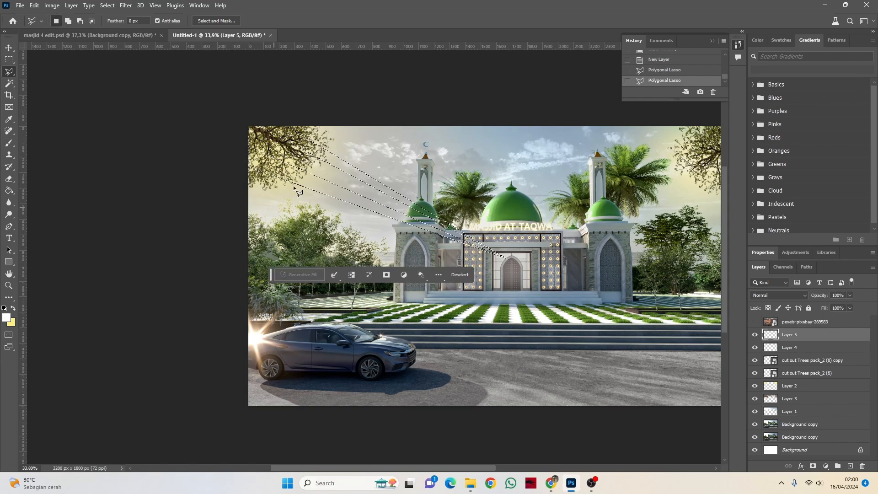
Step: Add a steeper thin ray to the selection, running from above the image past the left minaret to the doorway
left_click(371, 111, "shift")
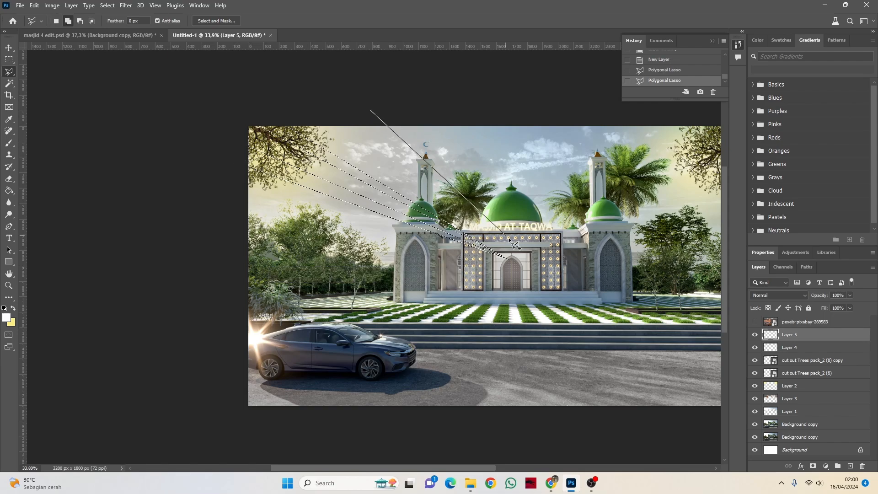
left_click(509, 257)
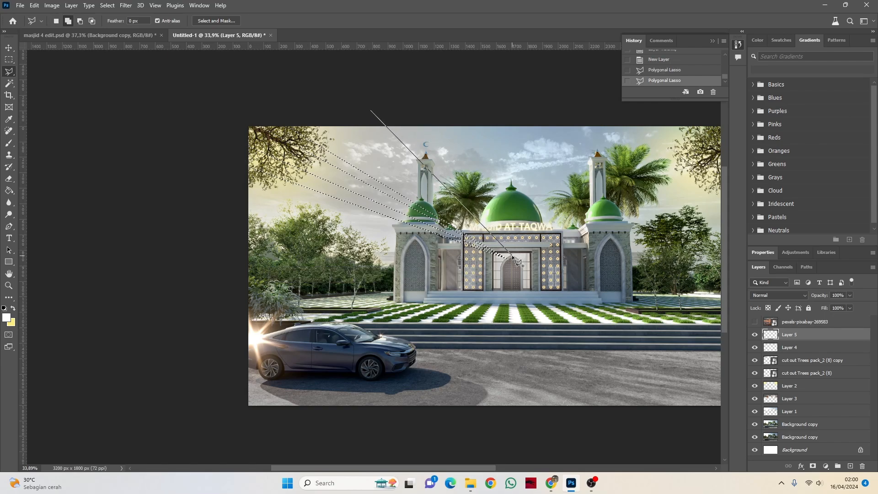
left_click(349, 109)
left_click(371, 111)
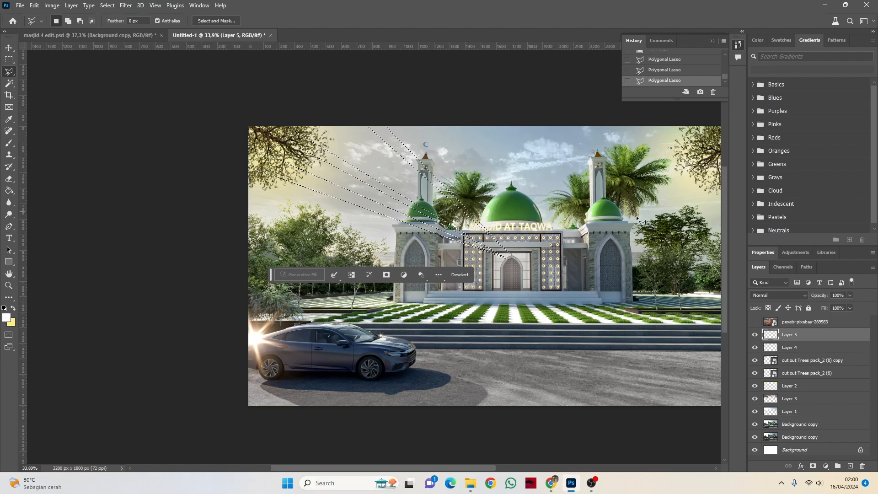
Step: Add two ray-shaped areas to the selection, fanning from the doorway to beyond the image's upper-right corner and right edge
key("shift")
left_click(529, 254)
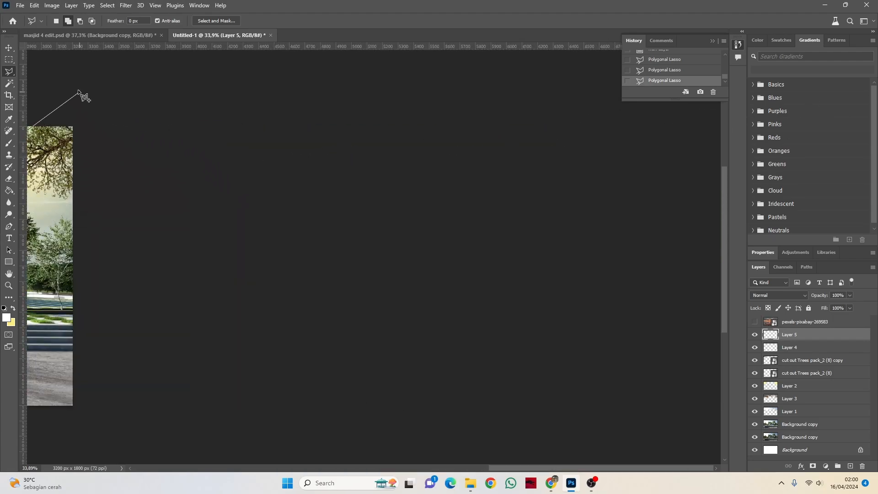
left_click(78, 90)
left_click(102, 104)
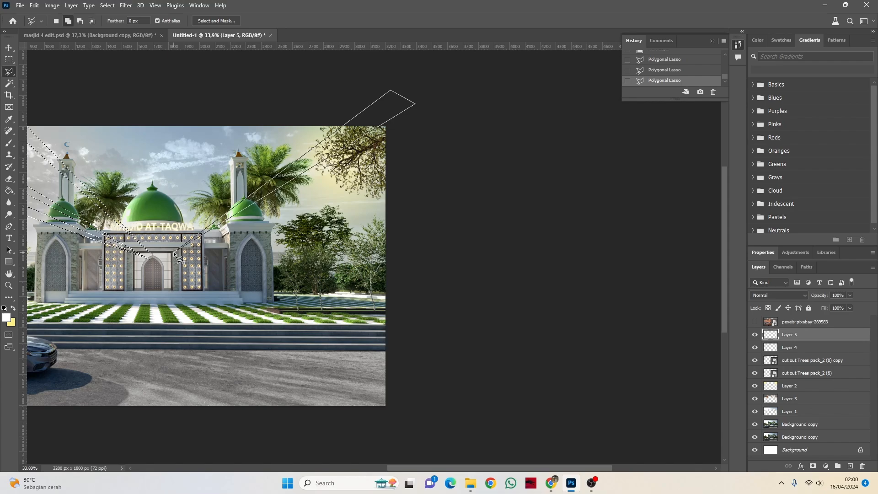
double_click(173, 252)
left_click(172, 257)
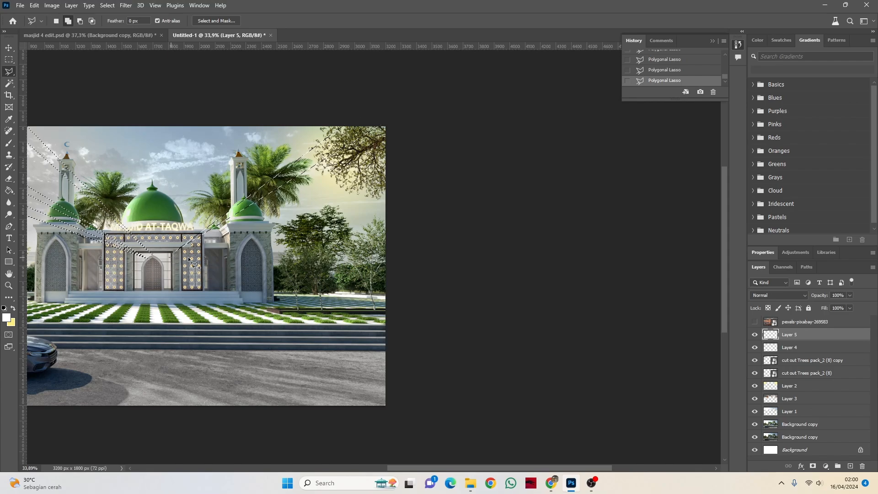
left_click(429, 165)
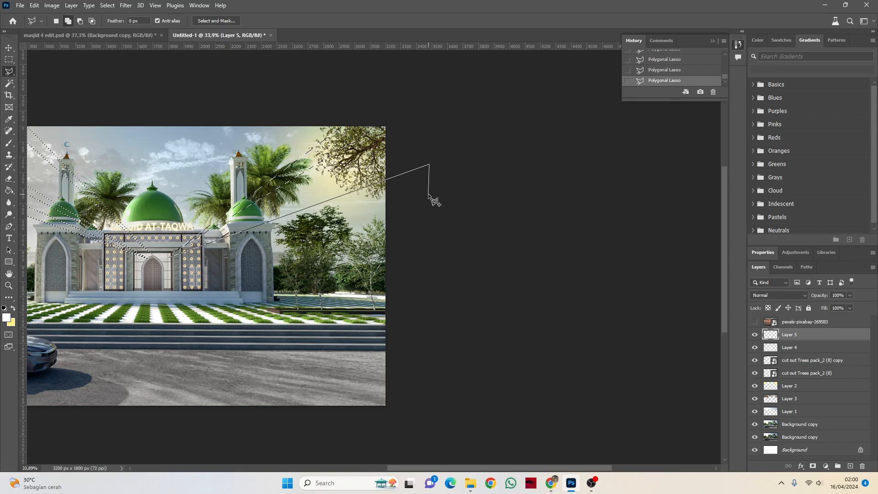
left_click(428, 195)
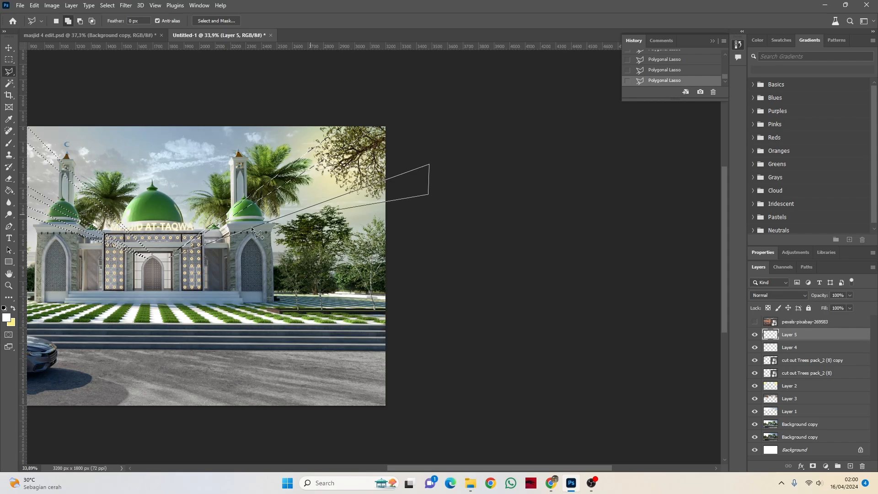
left_click(172, 258)
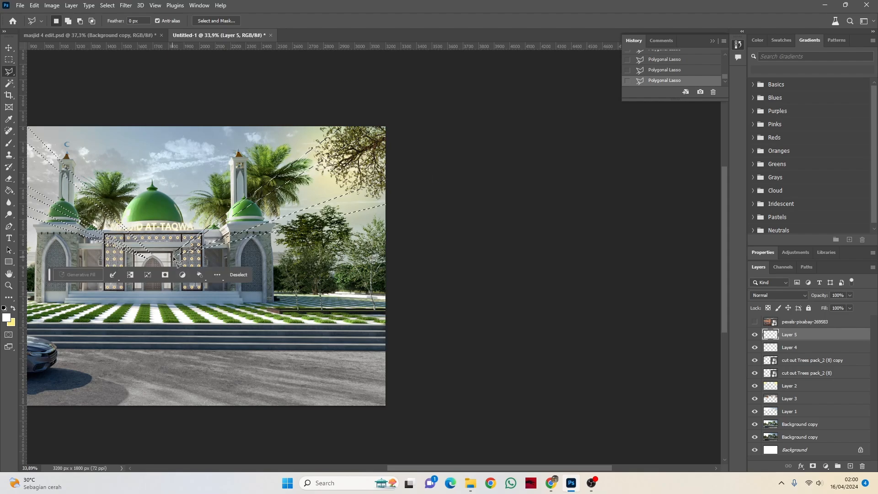
Step: Add a steep ray to the selection, running from the doorway past the right minaret to above the image
key("shift")
left_click(166, 246, "shift")
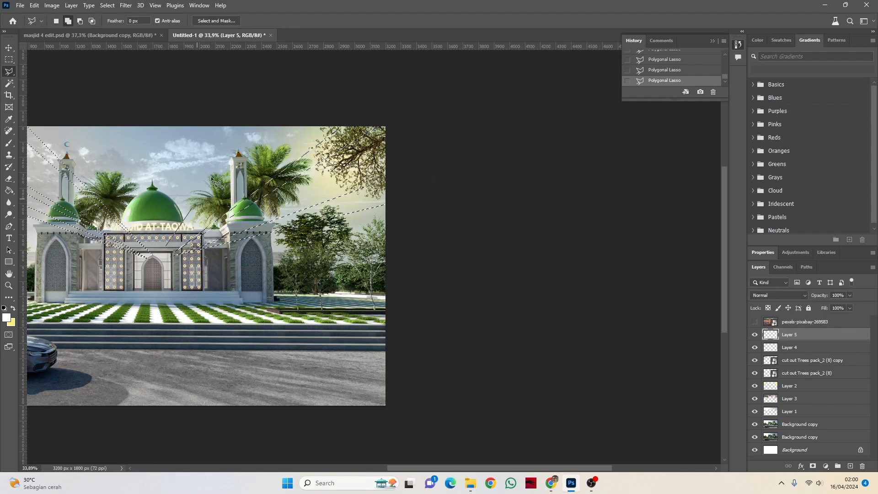
left_click(282, 108)
left_click(256, 111)
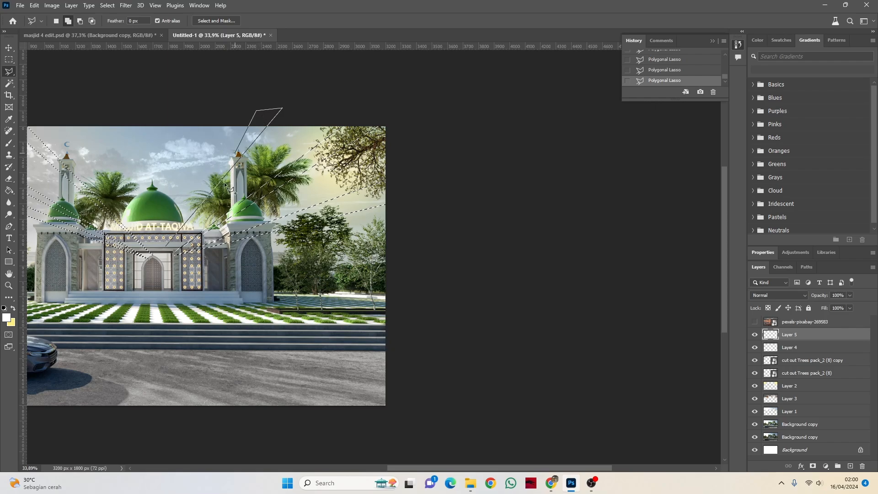
left_click(167, 248)
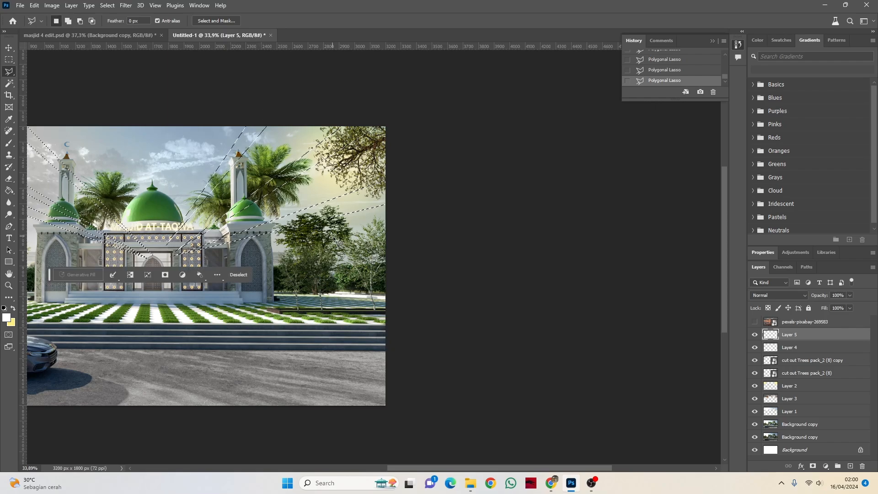
scroll(311, 225, "down", 2)
scroll(39, 224, "up", 4)
scroll(276, 178, "down", 3)
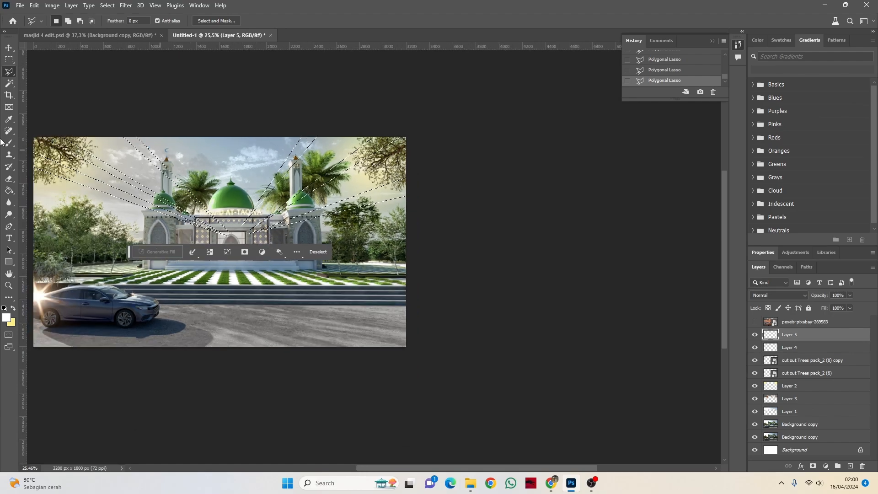
Step: Fill the ray-shaped selections with white on Layer 5 using the Paint Bucket, and deselect them
scroll(105, 229, "up", 1)
scroll(107, 233, "up", 1)
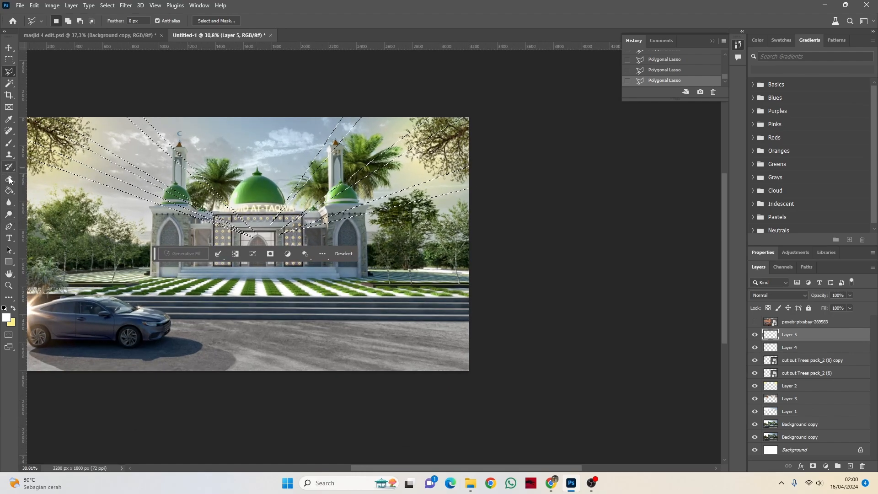
left_click(9, 190)
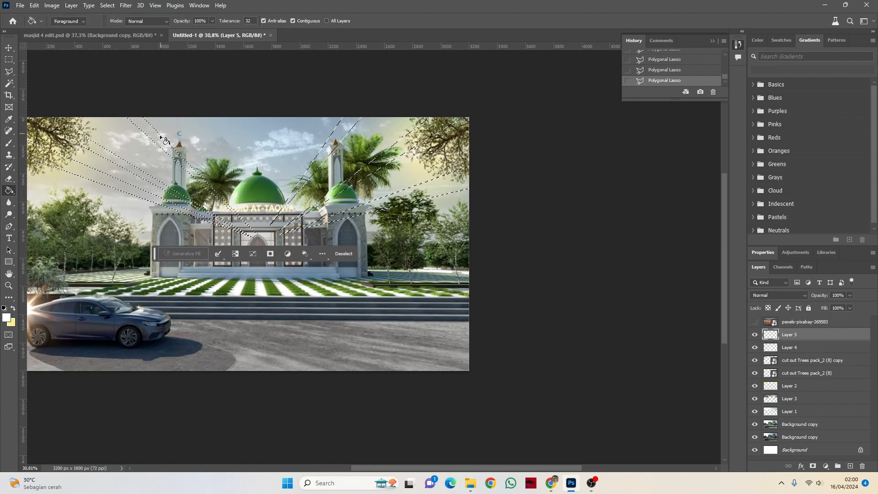
left_click(160, 137)
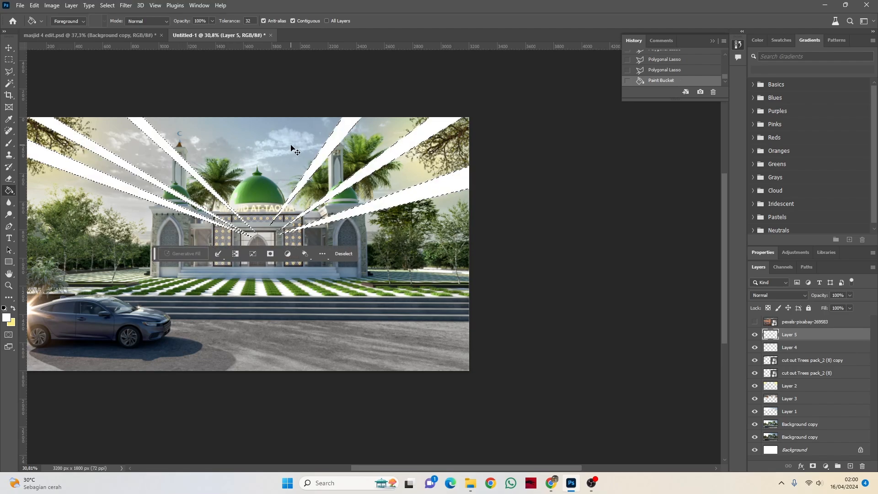
key("ctrl+d")
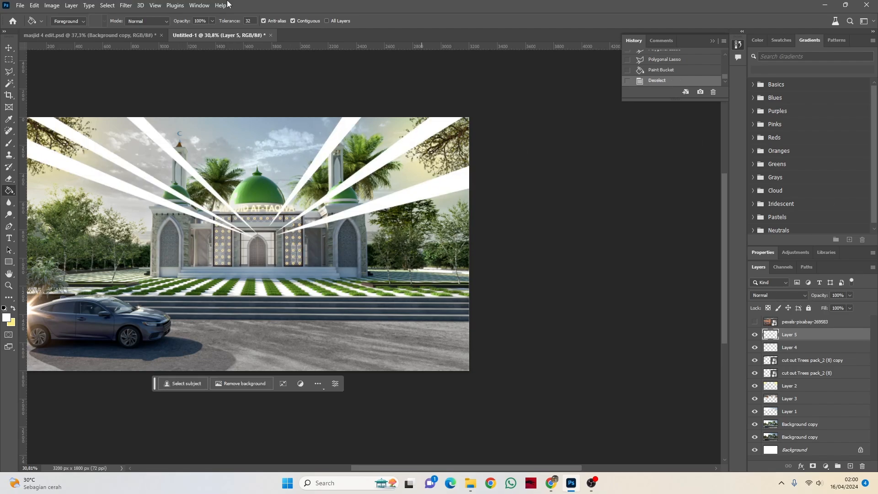
Step: Soften the white rays with a Gaussian Blur of 38.7 pixels radius
left_click(125, 5)
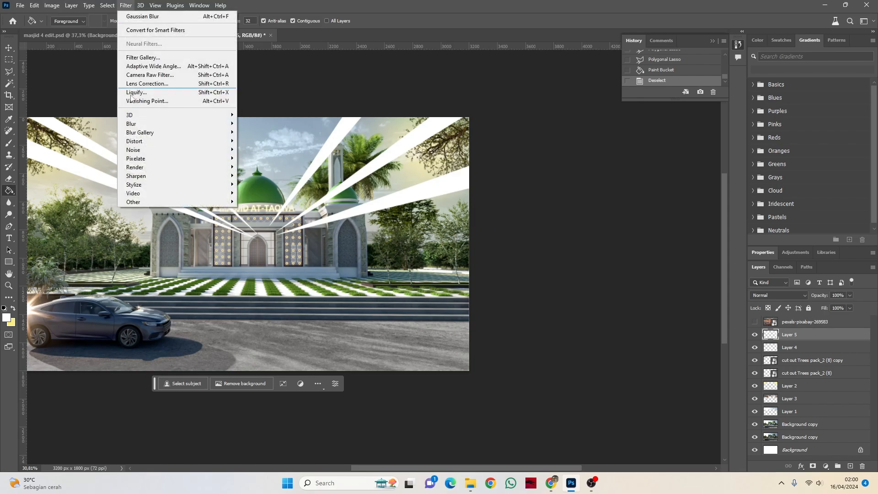
mouse_move(221, 127)
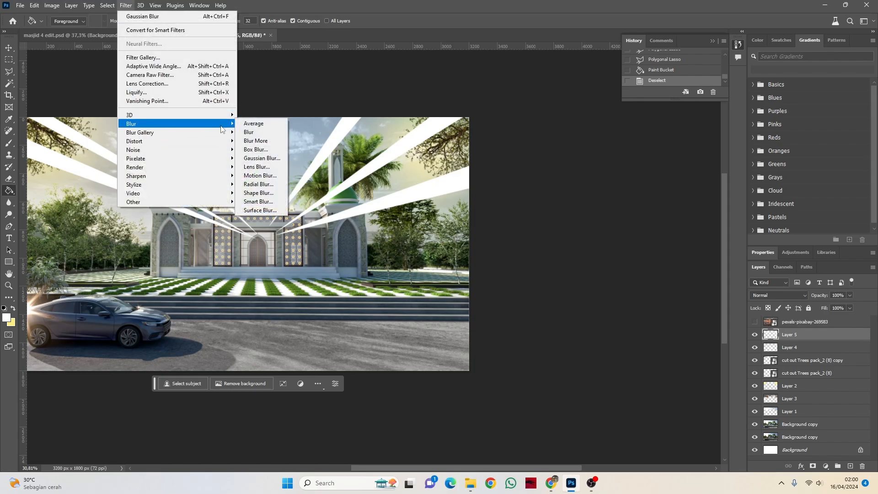
left_click(261, 158)
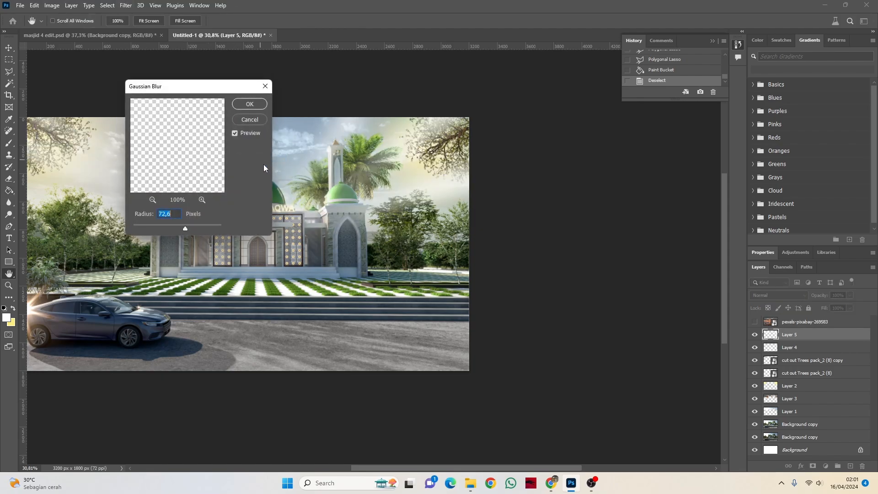
left_click(163, 225)
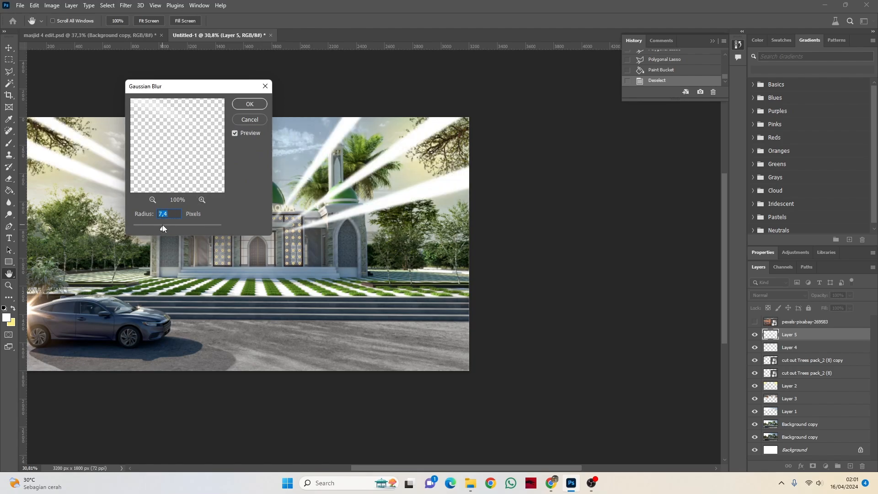
left_click_drag(163, 227, 180, 226)
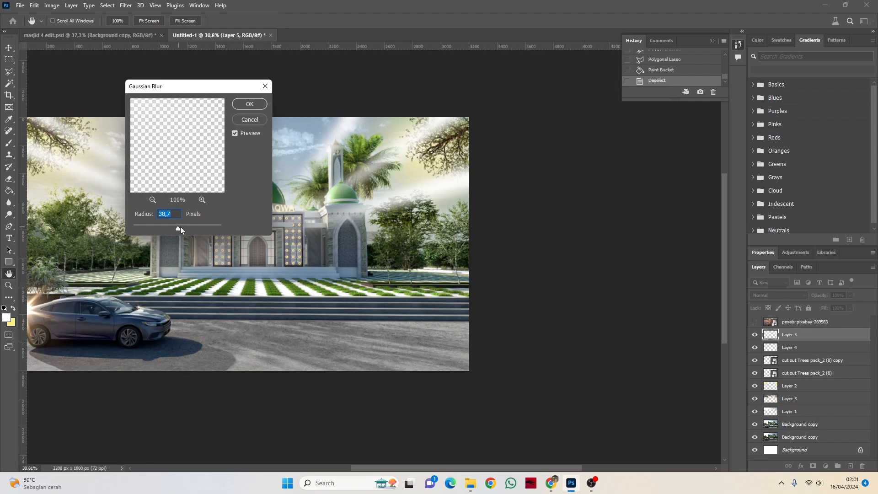
left_click(249, 105)
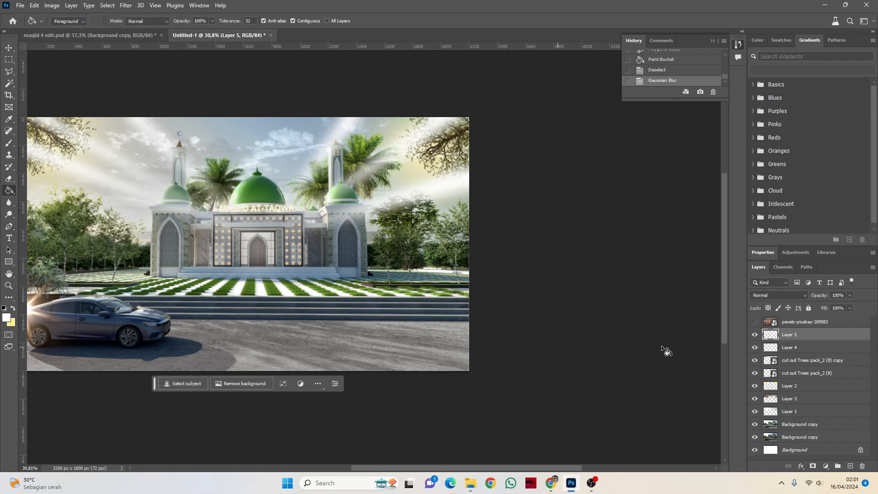
Step: Lower the opacity of the light ray layer to 84%, keeping the Normal blend mode
left_click(851, 295)
left_click(837, 306)
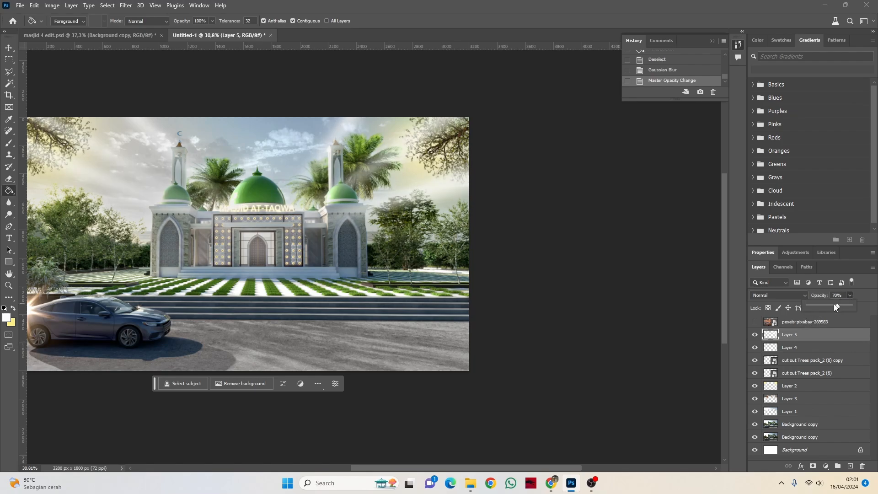
left_click_drag(838, 304, 845, 306)
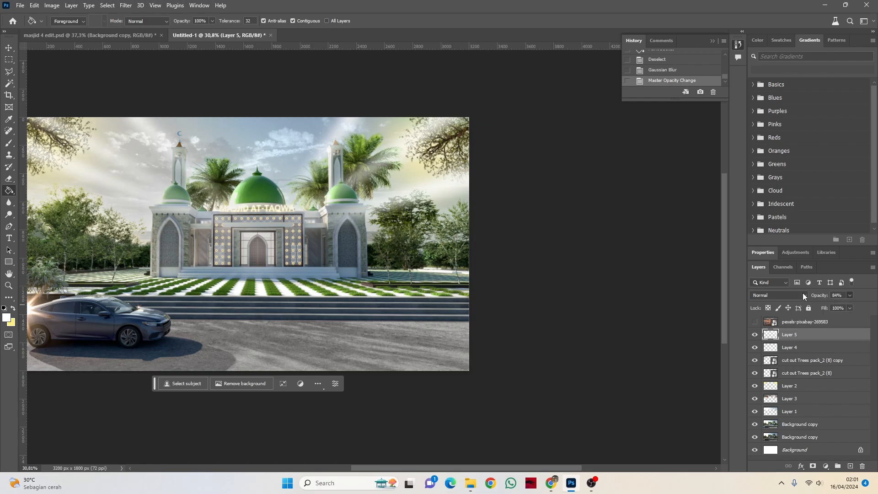
left_click(803, 295)
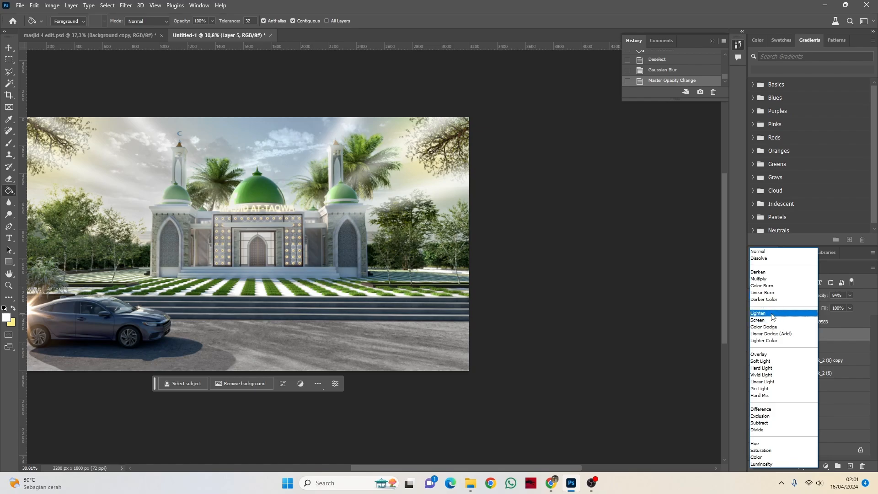
left_click(858, 319)
Step: Set the light ray layer's fill to 73% and its opacity to 93%
left_click(850, 308)
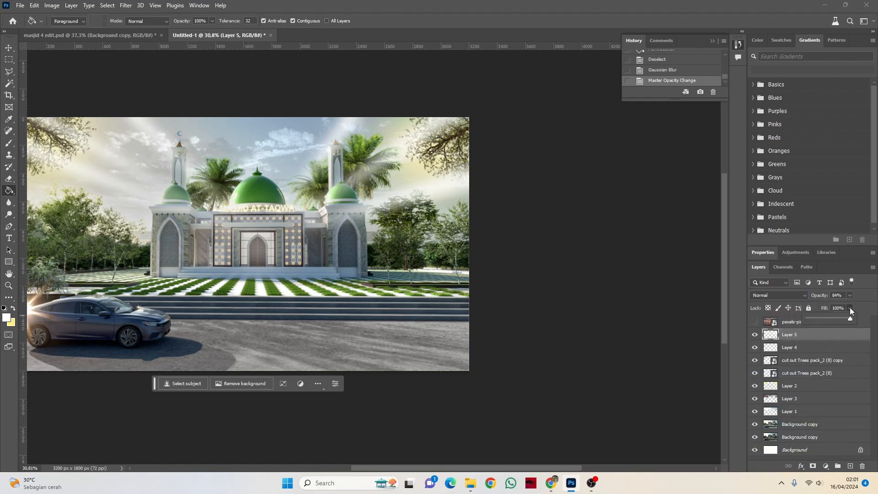
left_click_drag(843, 320, 840, 321)
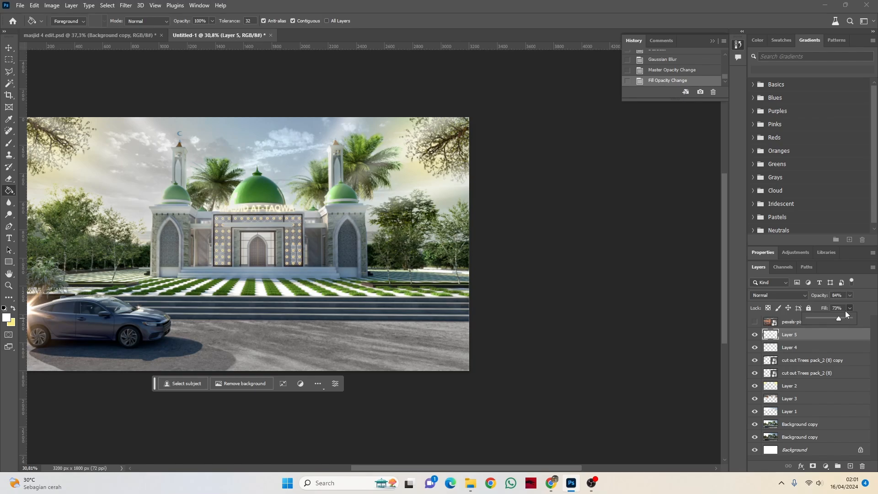
left_click(850, 296)
left_click_drag(853, 306, 854, 307)
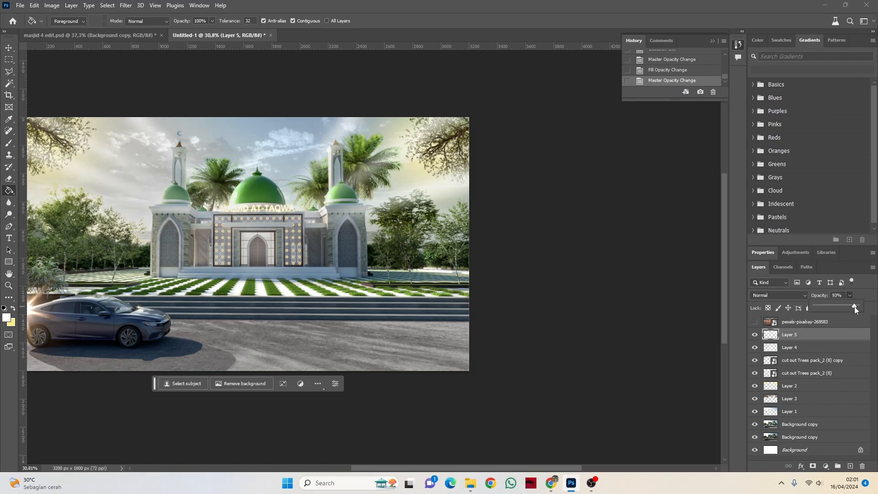
Step: Examine the blurred light rays over the sky, trees and mosque, both close up and across the whole image
left_click(9, 48)
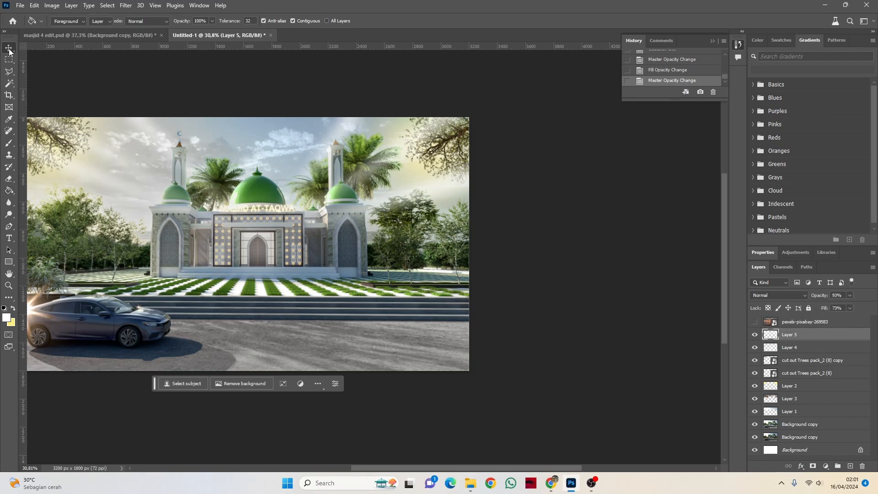
scroll(526, 292, "down", 4)
scroll(231, 243, "up", 3)
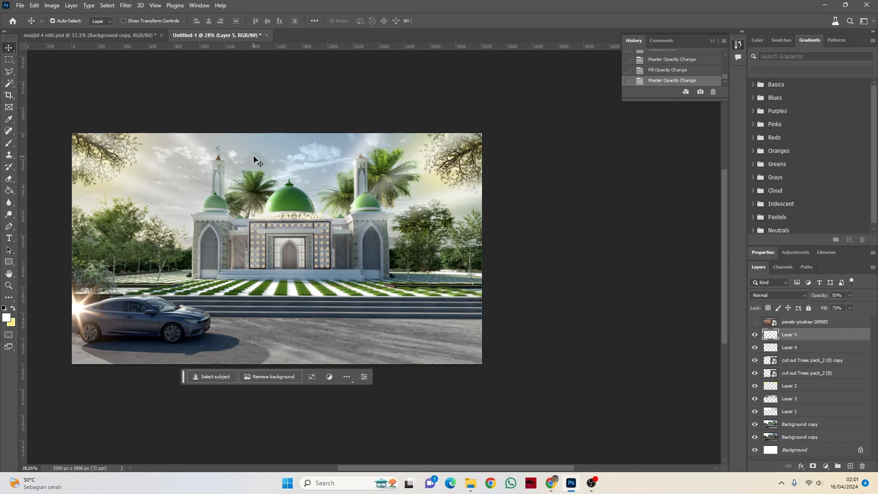
scroll(158, 195, "up", 1)
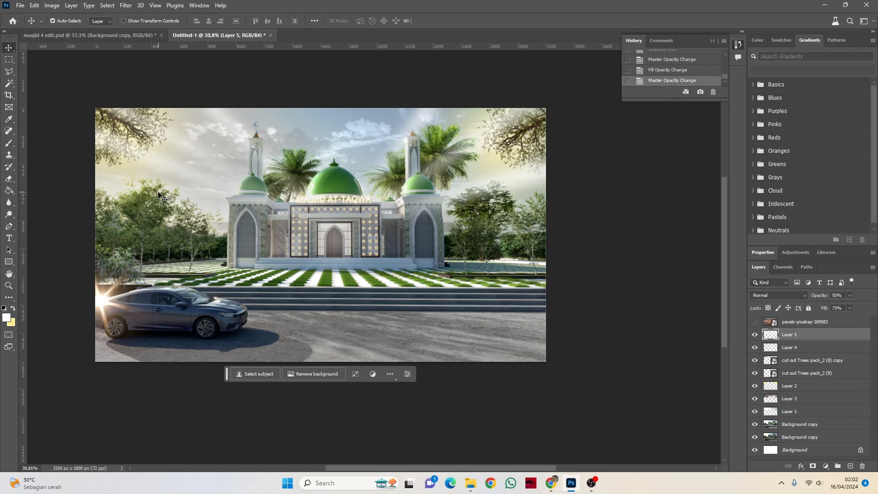
scroll(197, 216, "up", 3)
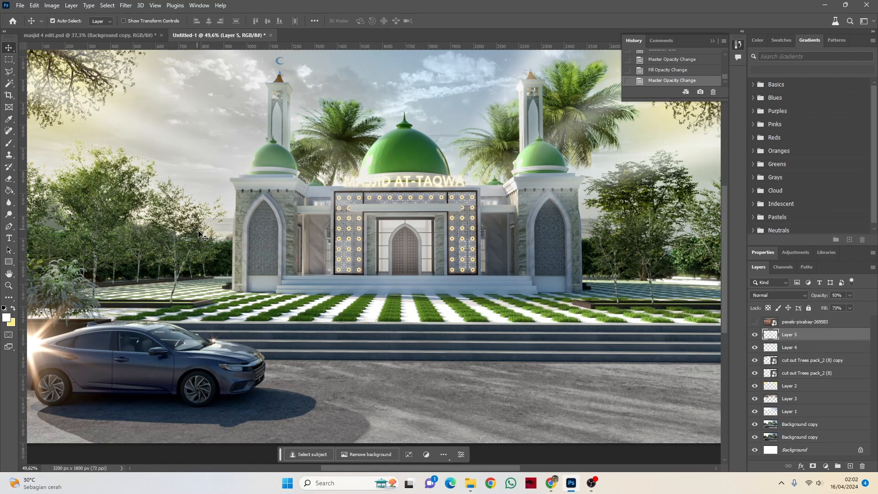
scroll(256, 283, "down", 2)
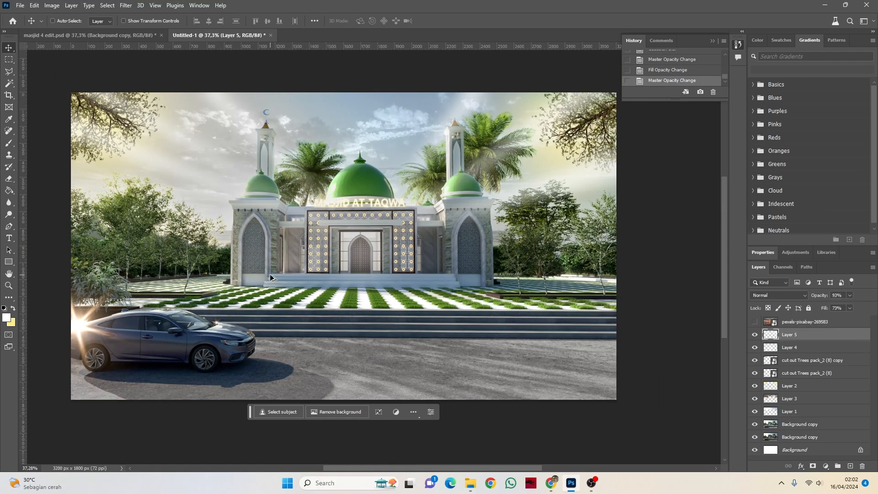
key("ctrl")
scroll(120, 192, "up", 1)
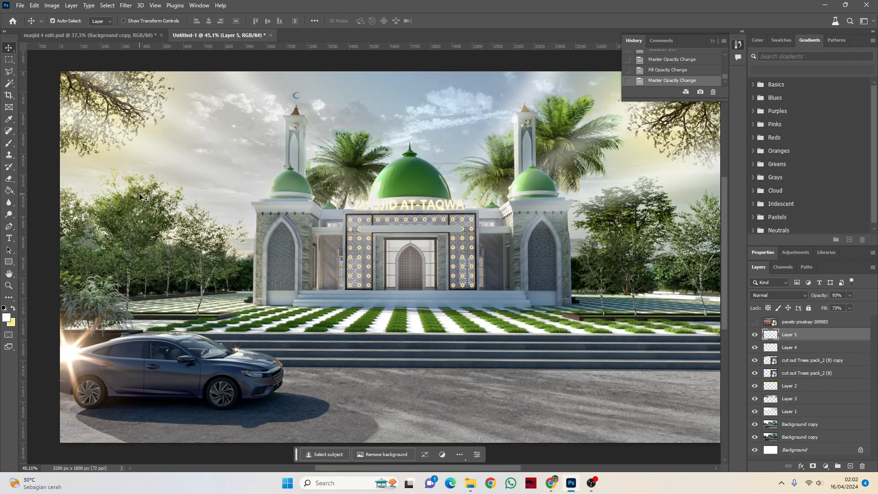
scroll(160, 214, "up", 1)
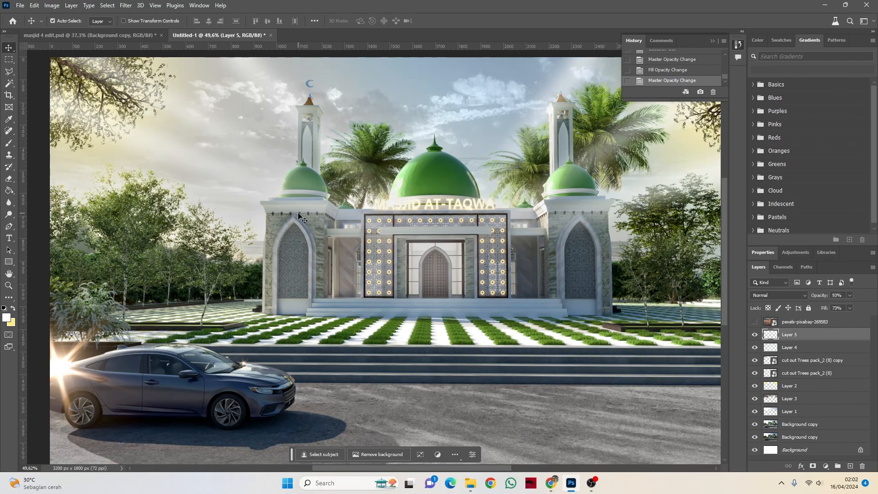
mouse_move(383, 469)
left_mouse_down()
mouse_move(359, 473)
mouse_move(432, 479)
mouse_move(394, 475)
left_mouse_up()
scroll(444, 296, "down", 1)
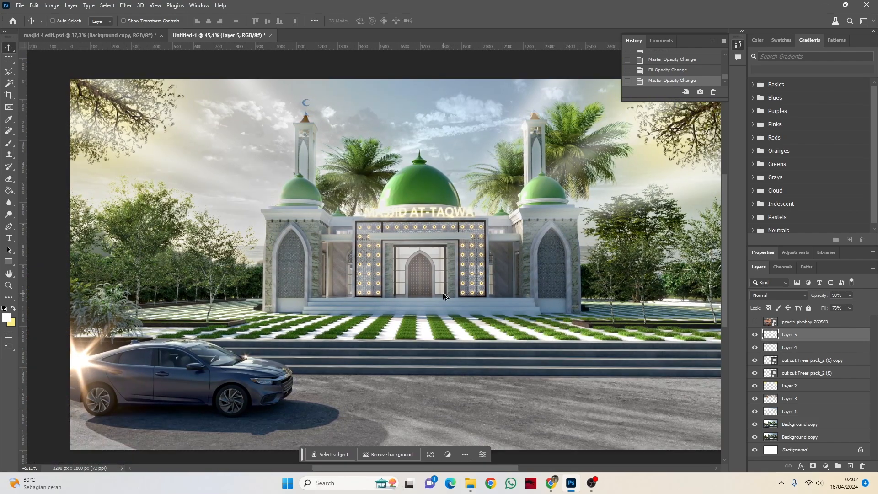
scroll(442, 282, "down", 1)
scroll(452, 278, "down", 1)
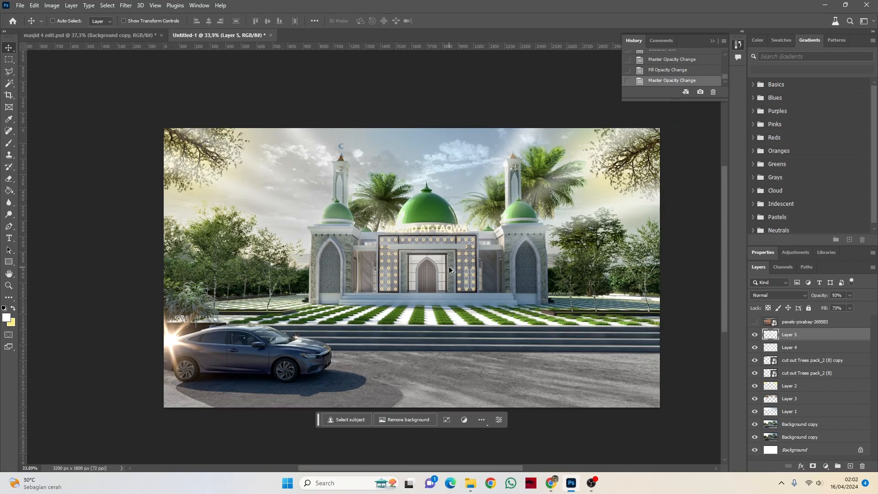
scroll(443, 276, "down", 1)
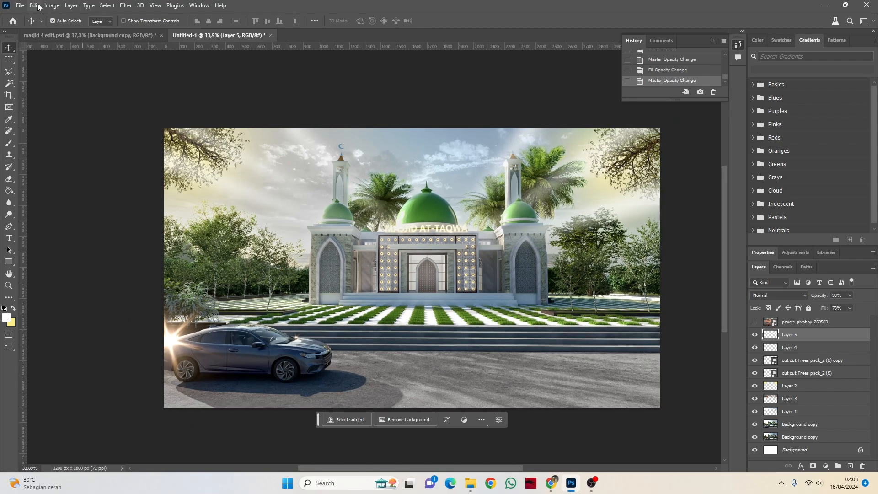